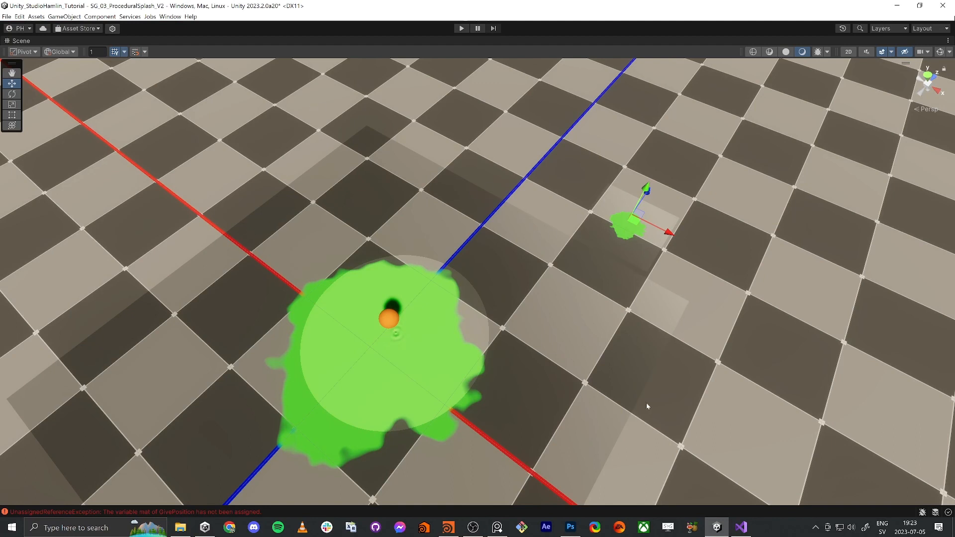
# Step: Restore the full editor layout and examine the splash shader graph's node chains, from the wave branch back to the splashPos input
pyautogui.hotkey('shift', 'space')
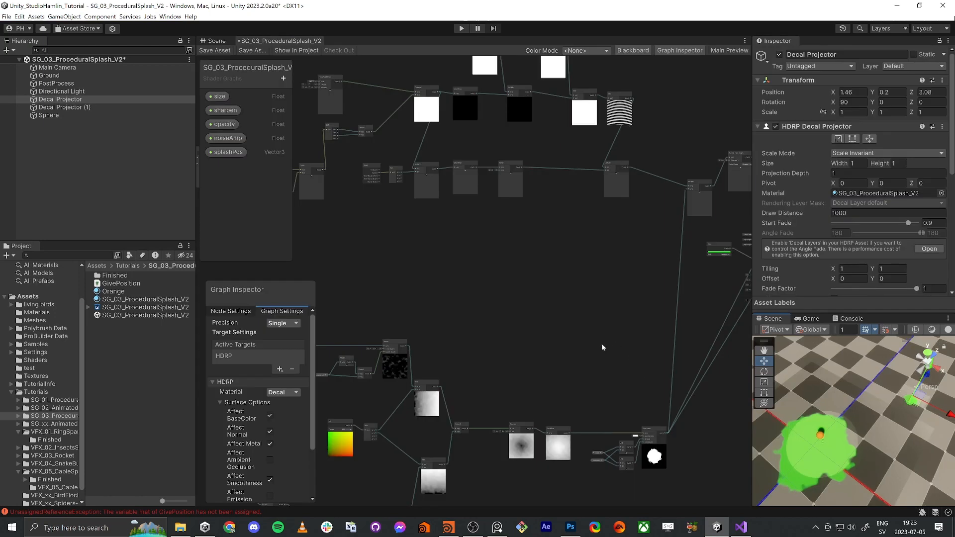
pyautogui.scroll(-3, 575, 320)
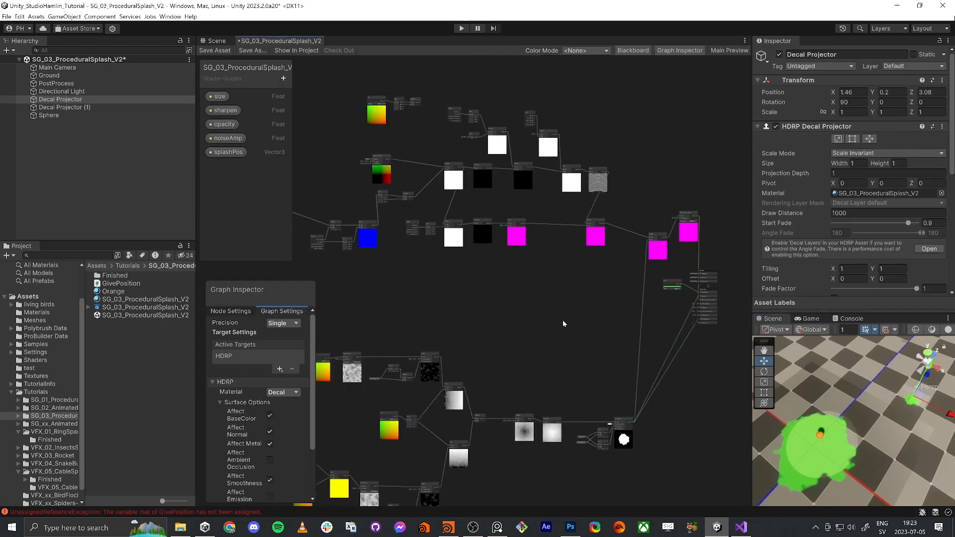
pyautogui.moveTo(561, 335); pyautogui.dragTo(571, 360, button='middle')
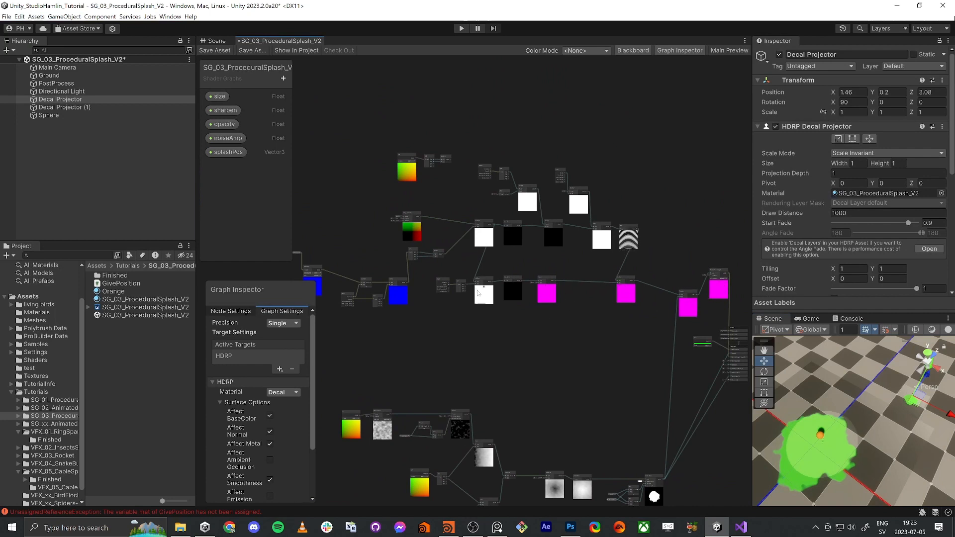
pyautogui.scroll(2, 525, 294)
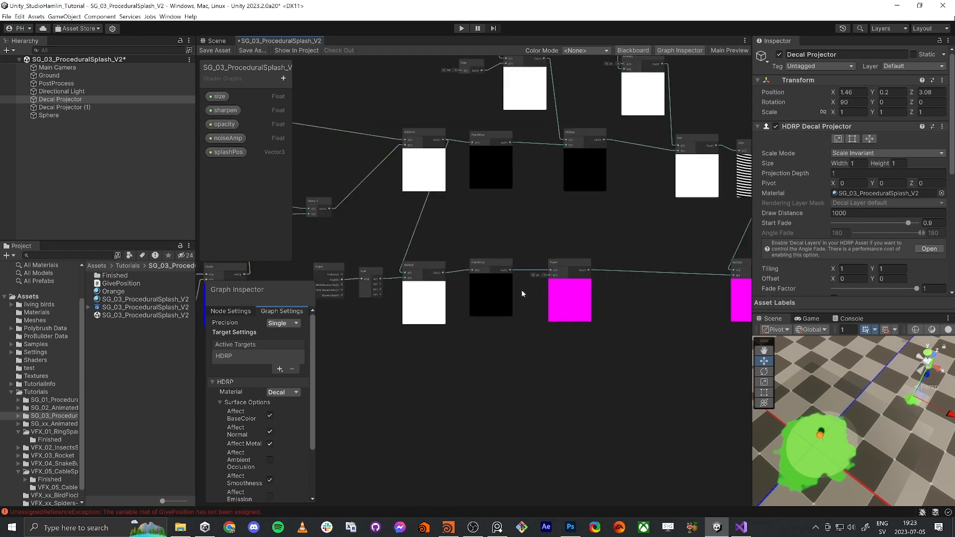
pyautogui.scroll(3, 607, 318)
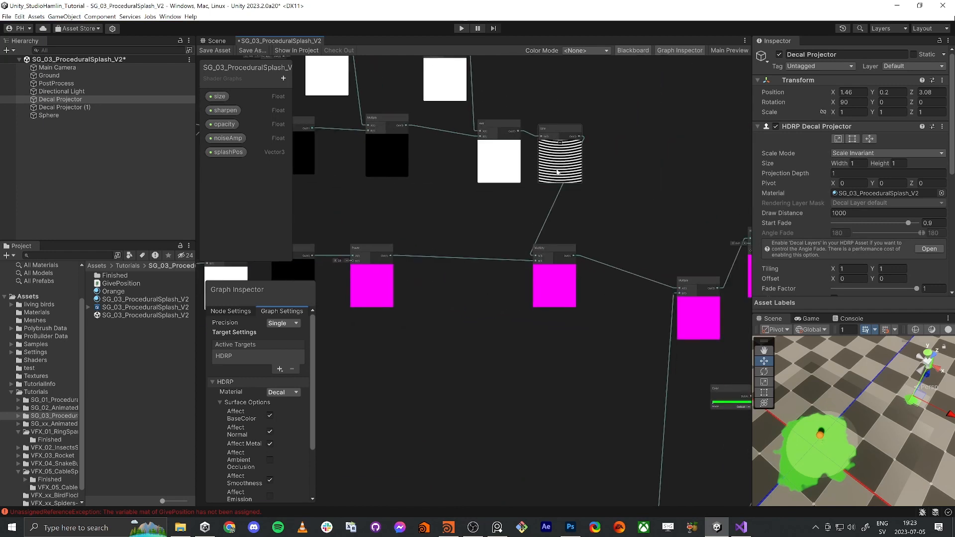
pyautogui.scroll(-4, 564, 157)
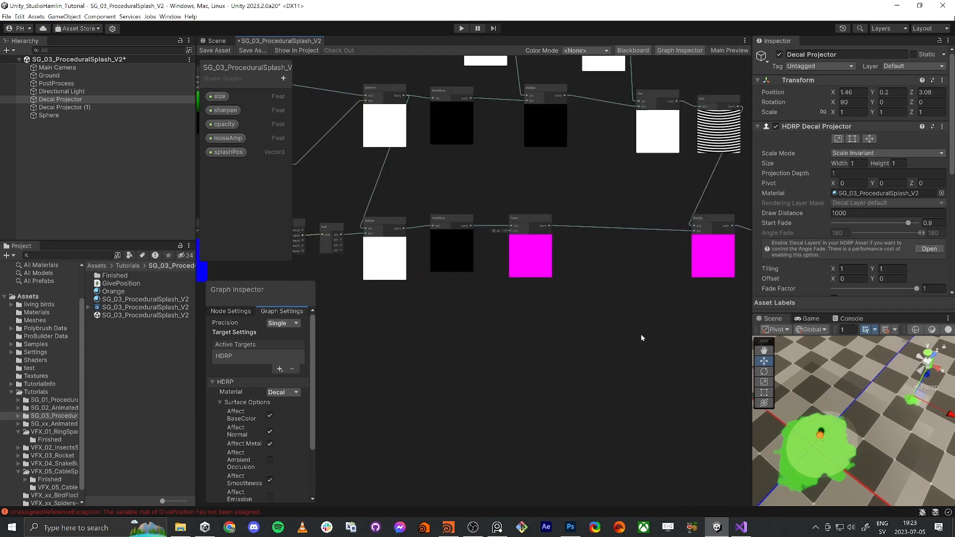
pyautogui.scroll(2, 563, 362)
pyautogui.moveTo(547, 336); pyautogui.dragTo(504, 343, button='middle')
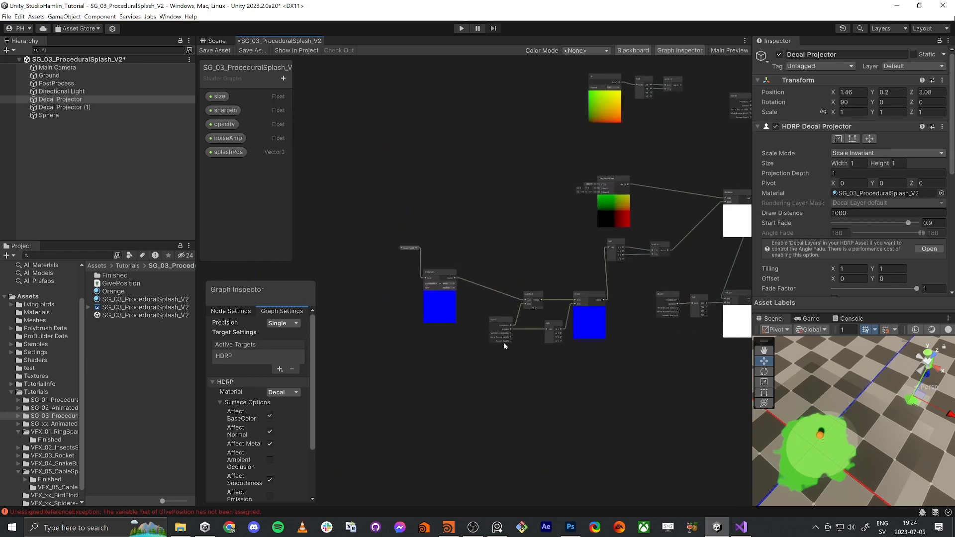
# Step: Inspect the Transform node fed by splashPos, including its space and Position type settings
pyautogui.scroll(3, 503, 342)
pyautogui.moveTo(393, 234); pyautogui.dragTo(382, 252)
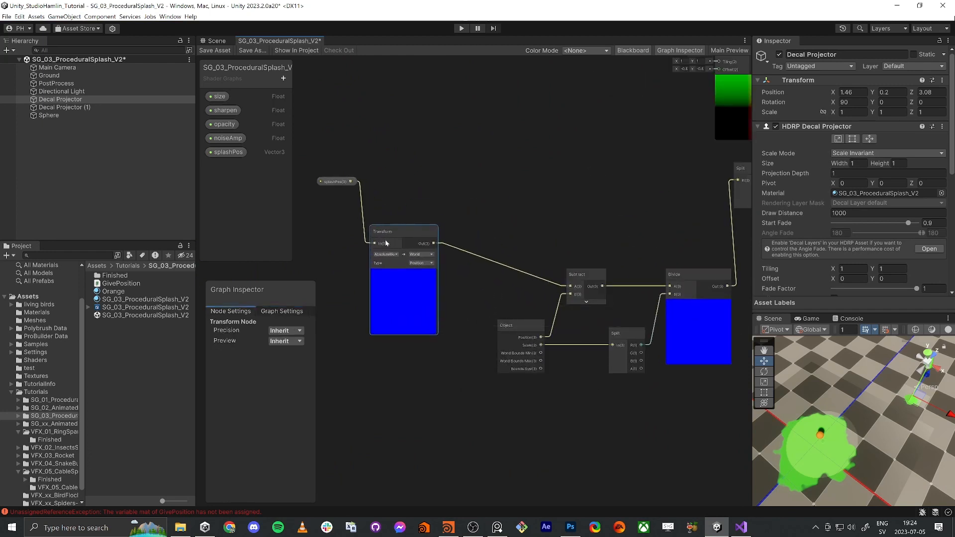
pyautogui.scroll(-5, 374, 261)
pyautogui.scroll(-1, 365, 270)
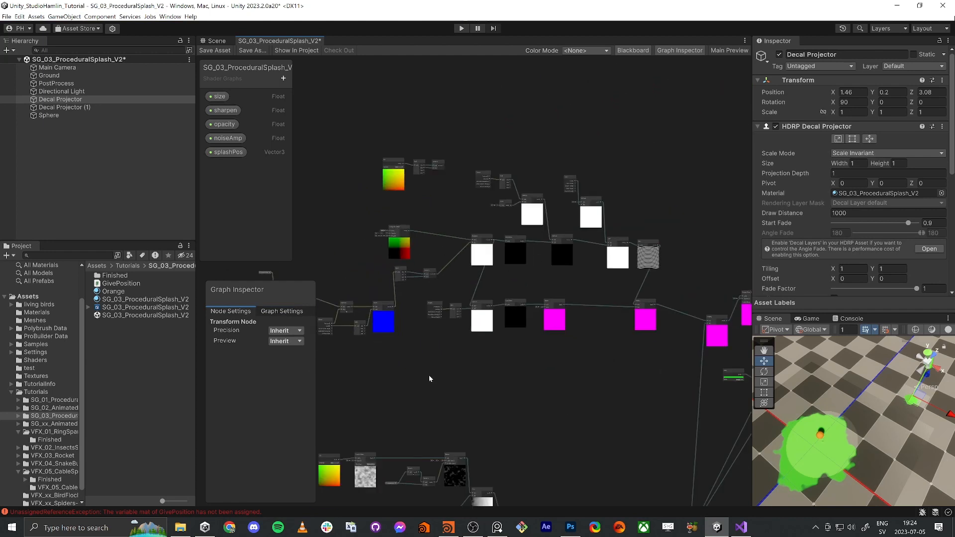
pyautogui.moveTo(429, 377); pyautogui.dragTo(610, 366, button='middle')
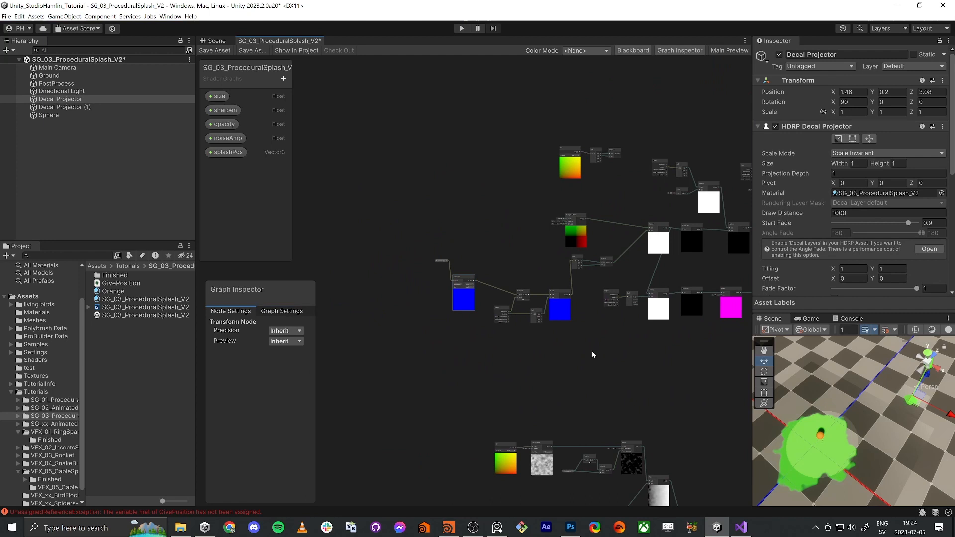
pyautogui.moveTo(464, 288); pyautogui.dragTo(465, 298)
pyautogui.scroll(10, 464, 293)
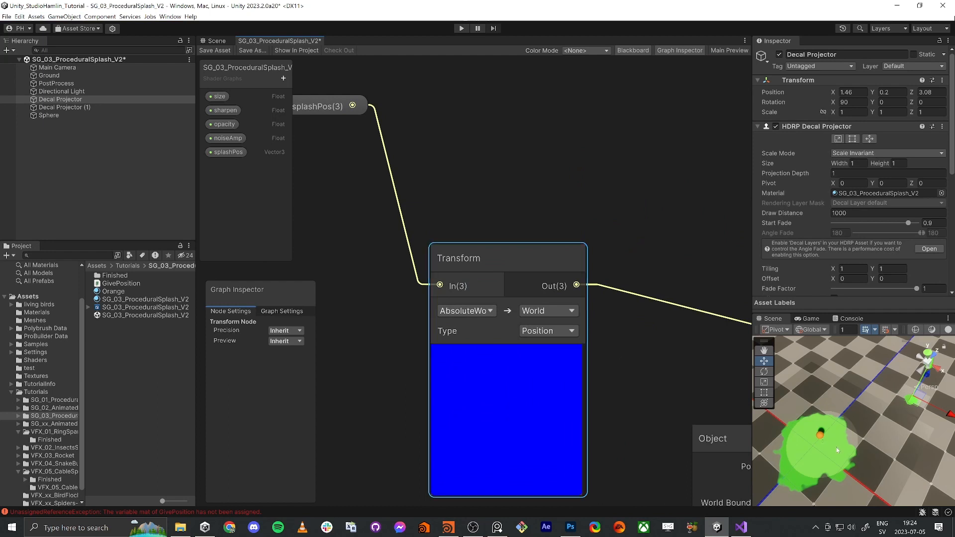
# Step: Move the sphere from the large splash decal onto the small one, at about X 1.484, Z 3.037
pyautogui.click(820, 437)
pyautogui.scroll(4, 820, 438)
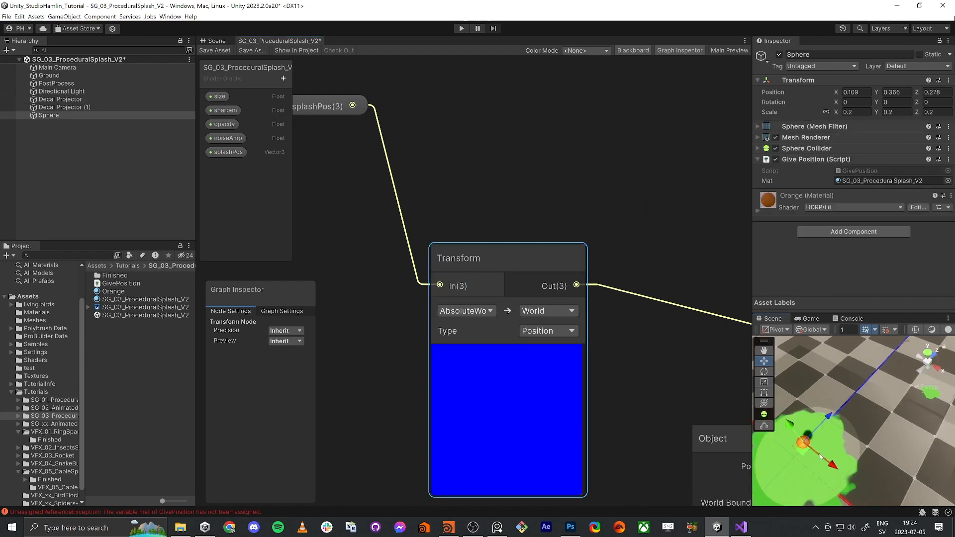
pyautogui.moveTo(816, 448); pyautogui.dragTo(933, 400)
pyautogui.press('f')
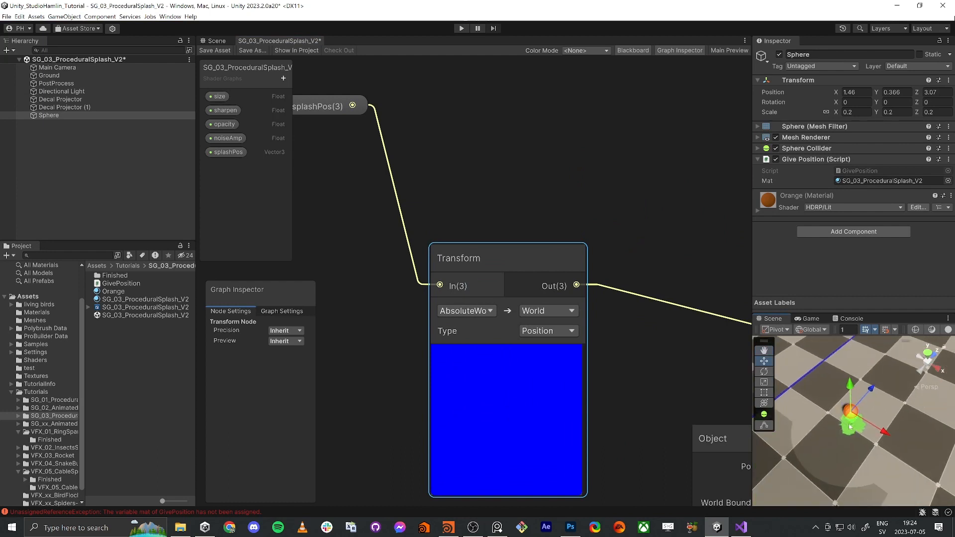
pyautogui.moveTo(852, 424); pyautogui.dragTo(850, 427)
pyautogui.scroll(-4, 850, 430)
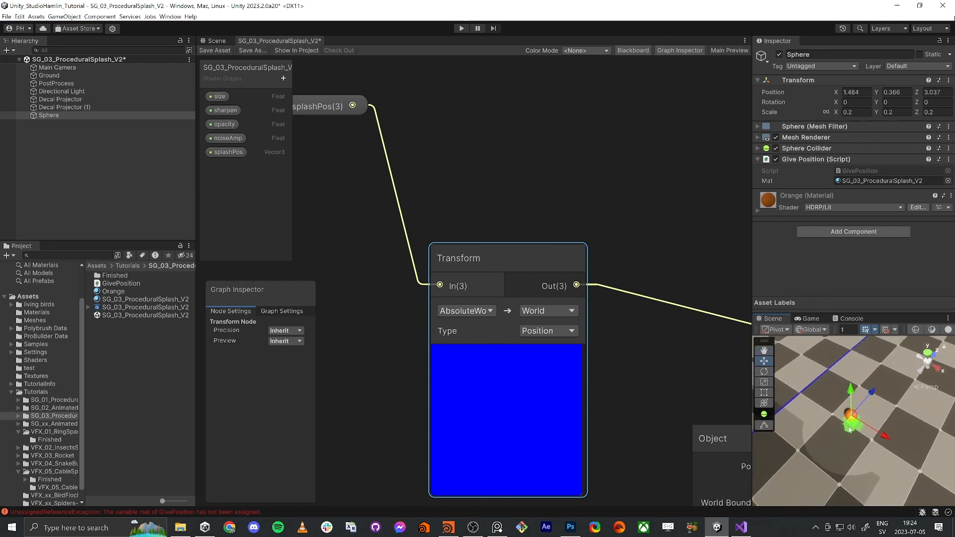
pyautogui.moveTo(836, 435); pyautogui.dragTo(909, 410, button='middle')
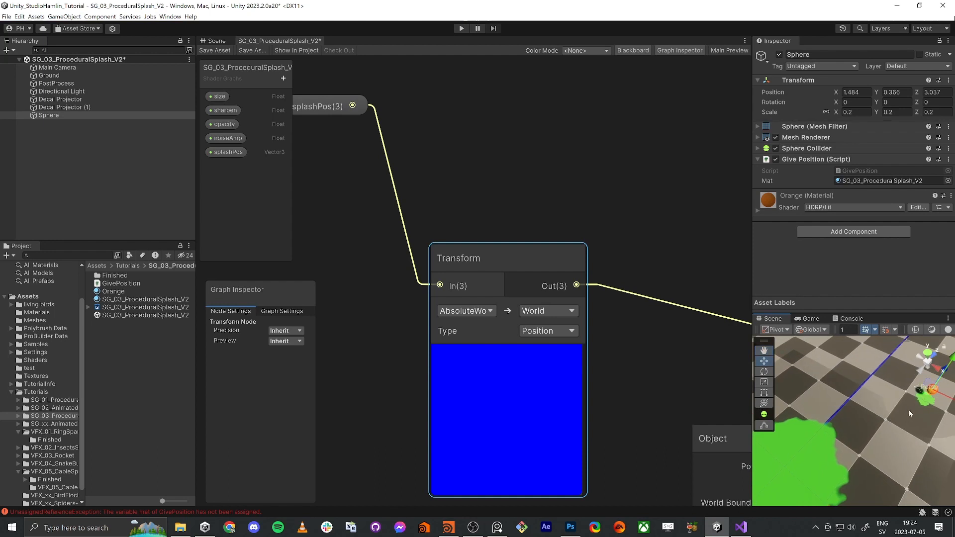
# Step: Examine how the Transform node links splashPos to the Subtract node and the branches after it
pyautogui.scroll(-8, 523, 341)
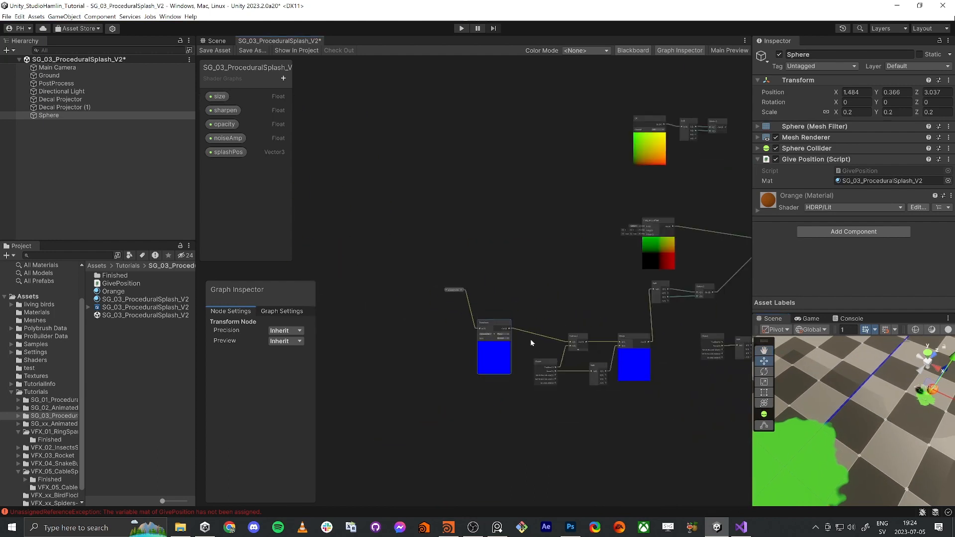
pyautogui.moveTo(531, 346); pyautogui.dragTo(506, 348, button='middle')
pyautogui.moveTo(474, 325)
pyautogui.mouseDown()
pyautogui.moveTo(465, 340)
pyautogui.moveTo(474, 332)
pyautogui.mouseUp()
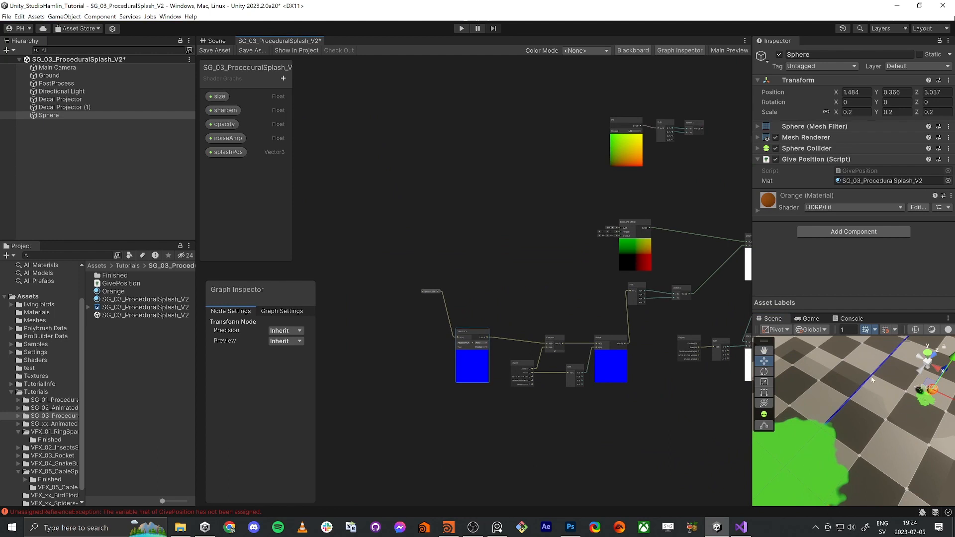
pyautogui.moveTo(653, 398); pyautogui.dragTo(453, 376, button='middle')
pyautogui.scroll(-4, 452, 376)
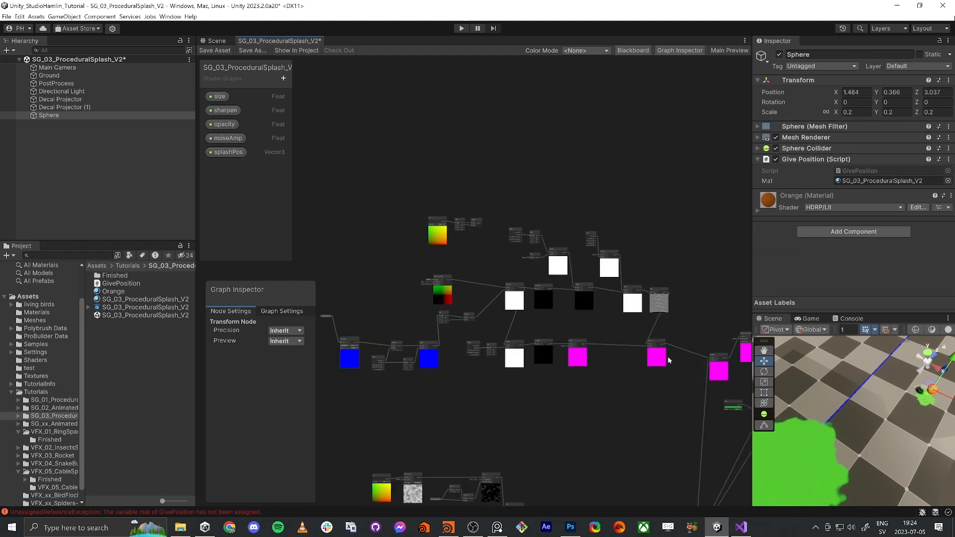
pyautogui.moveTo(355, 362); pyautogui.dragTo(511, 357, button='middle')
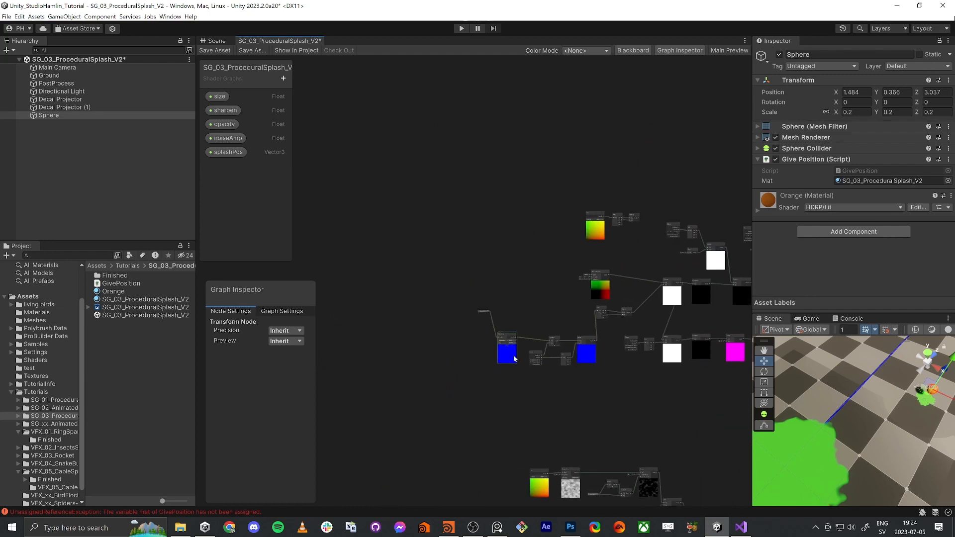
pyautogui.scroll(5, 511, 357)
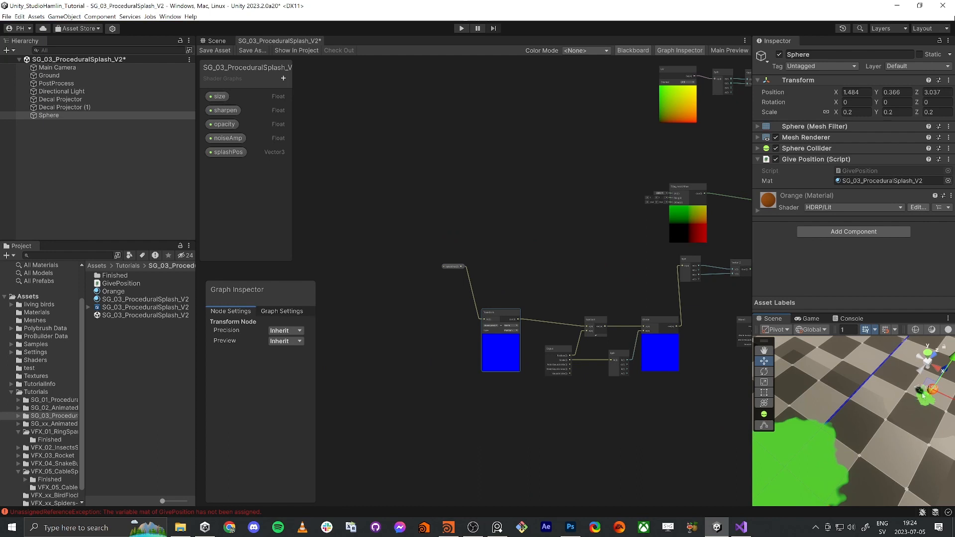
# Step: Move the sphere back onto the large splash decal, at about X 0.1, Z 0.1
pyautogui.moveTo(926, 396); pyautogui.dragTo(856, 413, button='middle')
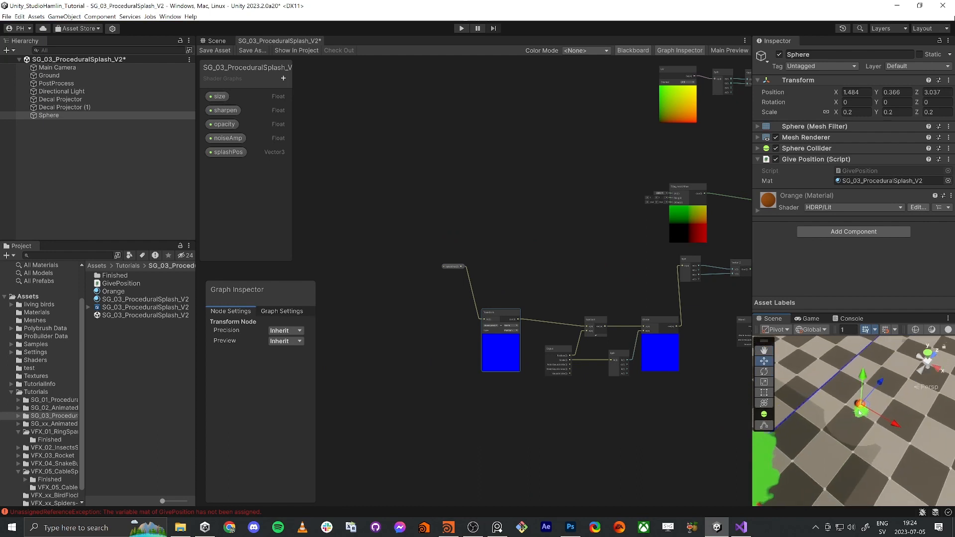
pyautogui.moveTo(860, 404); pyautogui.dragTo(763, 446)
pyautogui.moveTo(763, 446); pyautogui.dragTo(859, 399, button='middle')
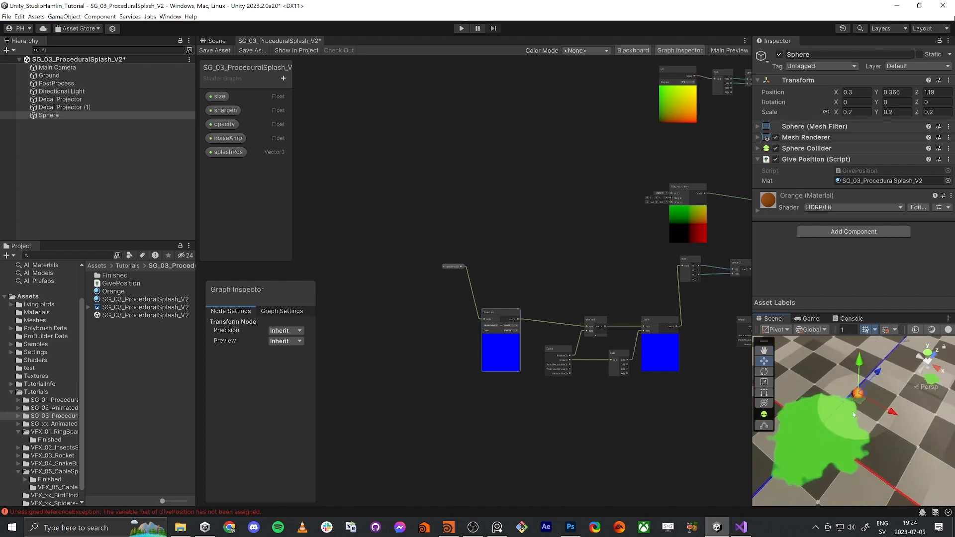
pyautogui.moveTo(859, 399); pyautogui.dragTo(818, 421)
pyautogui.scroll(3, 590, 334)
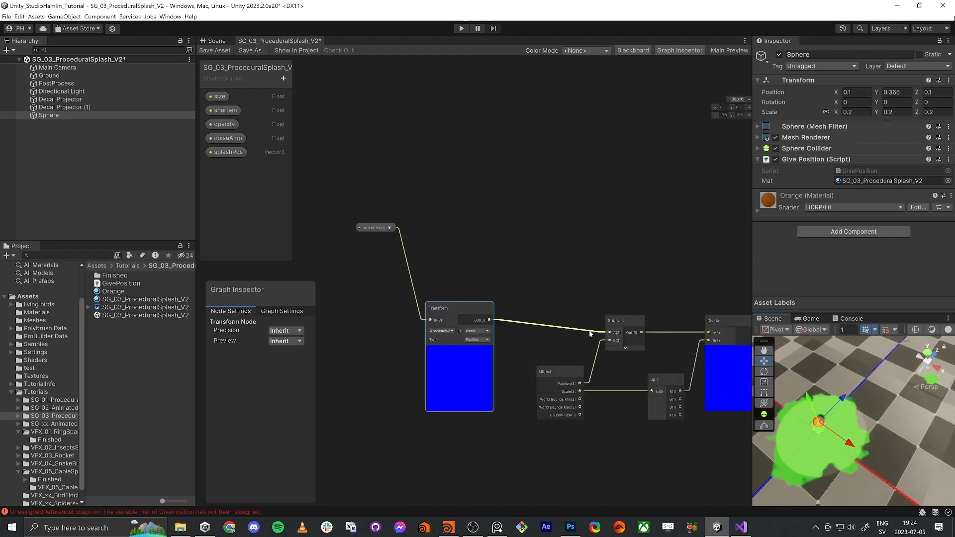
# Step: Connect the splashPos property directly to input A of the Subtract node, bypassing the Transform node
pyautogui.scroll(-8, 608, 334)
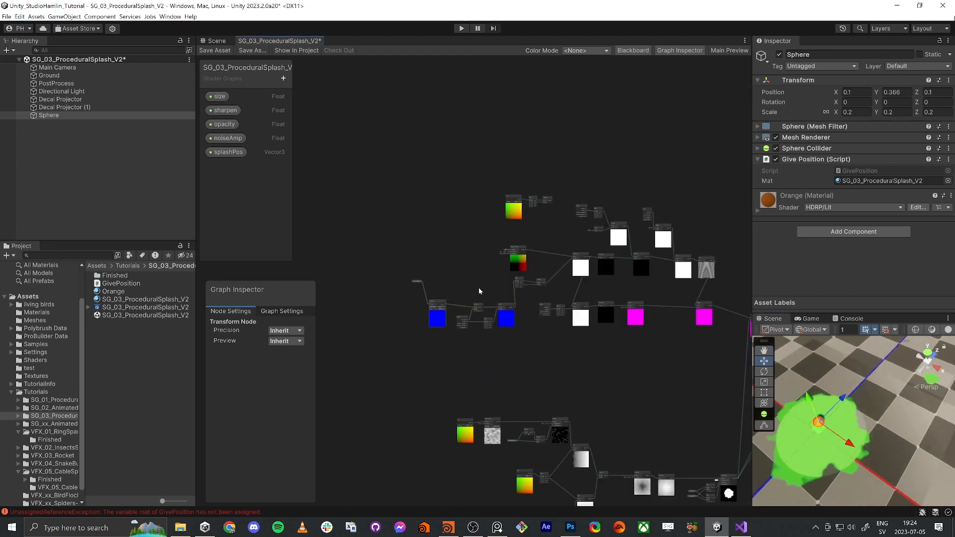
pyautogui.moveTo(375, 281); pyautogui.dragTo(455, 321)
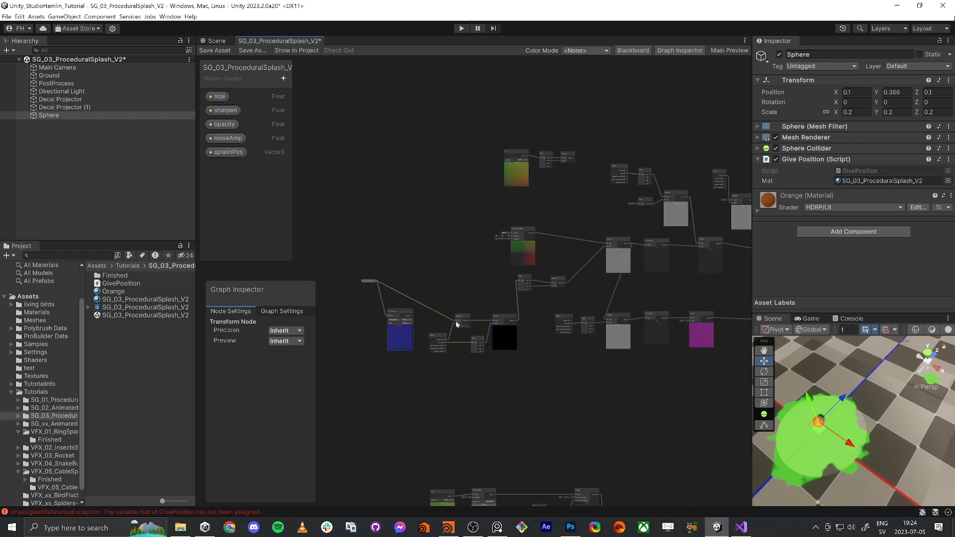
pyautogui.moveTo(692, 400); pyautogui.dragTo(591, 376, button='middle')
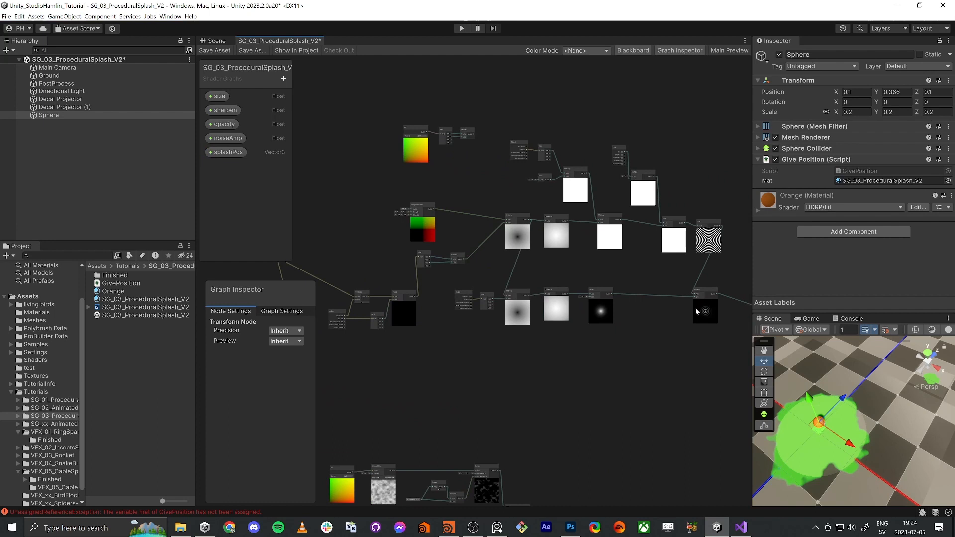
pyautogui.moveTo(636, 299); pyautogui.dragTo(651, 331, button='middle')
# Step: Move the bypassed Transform node clear of the new connection and save the shader graph asset
pyautogui.moveTo(376, 320); pyautogui.dragTo(458, 337, button='middle')
pyautogui.scroll(5, 458, 336)
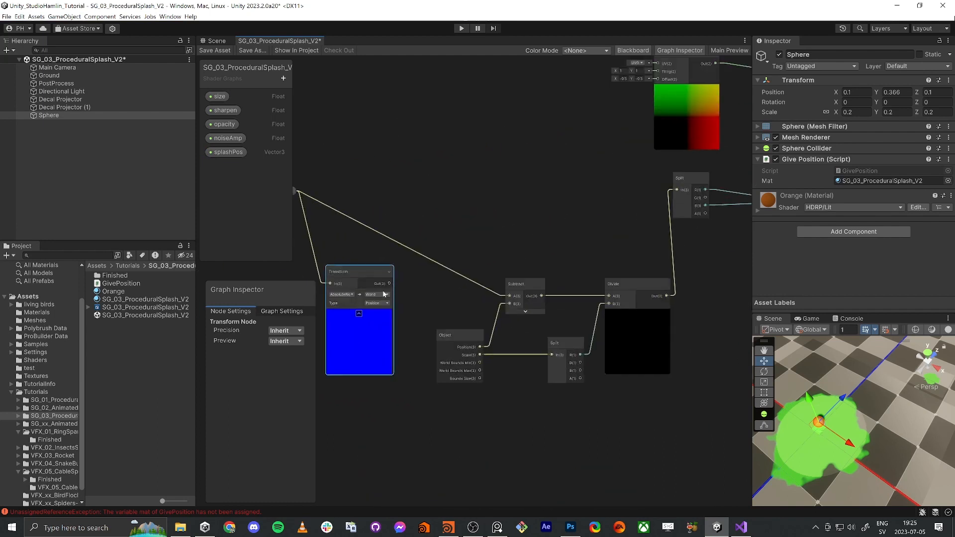
pyautogui.moveTo(355, 268); pyautogui.dragTo(350, 306)
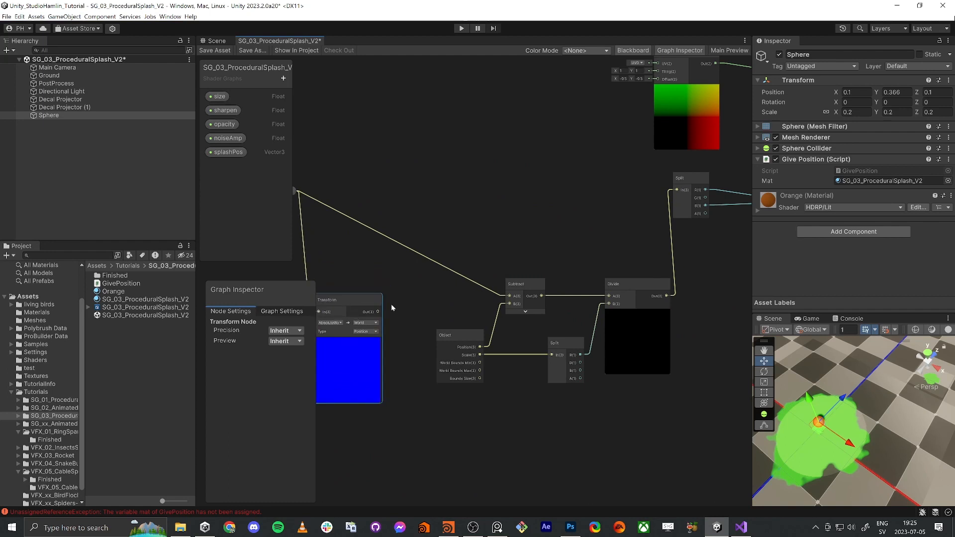
pyautogui.moveTo(355, 312); pyautogui.dragTo(404, 316, button='middle')
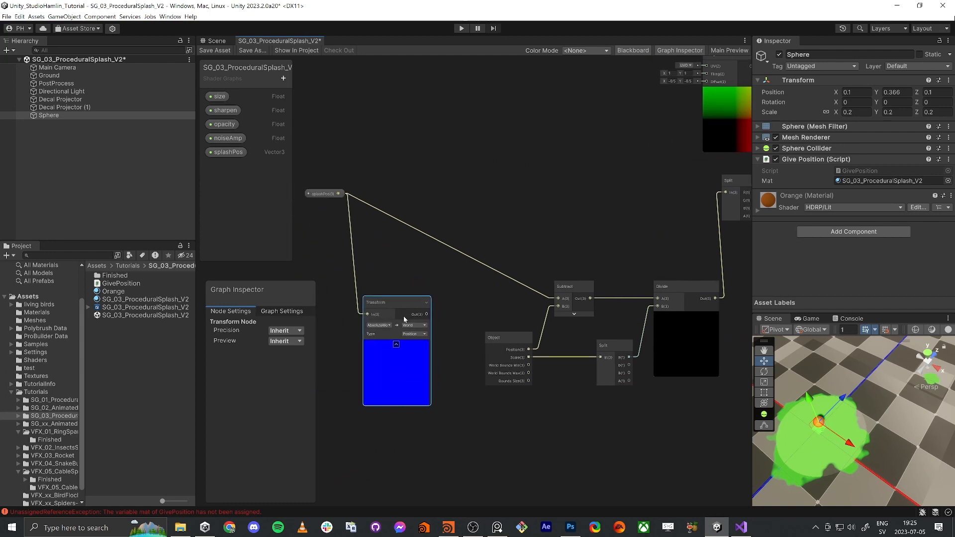
pyautogui.click(220, 54)
# Step: Switch the scene to the Top view and move the sphere over the large decal to about X -0.15, Z -0.143
pyautogui.moveTo(840, 439); pyautogui.dragTo(894, 470, button='right')
pyautogui.moveTo(895, 469); pyautogui.dragTo(883, 437, button='middle')
pyautogui.click(925, 372)
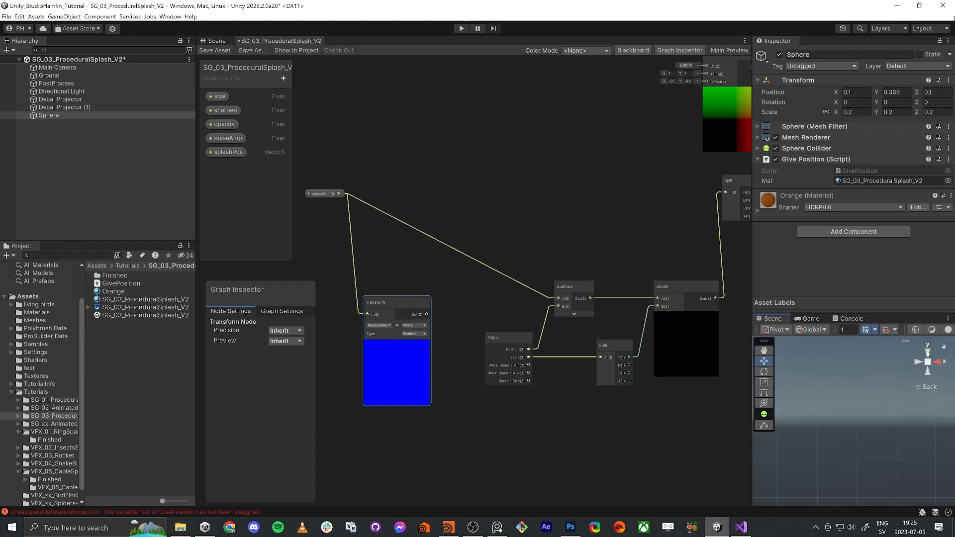
pyautogui.click(928, 364)
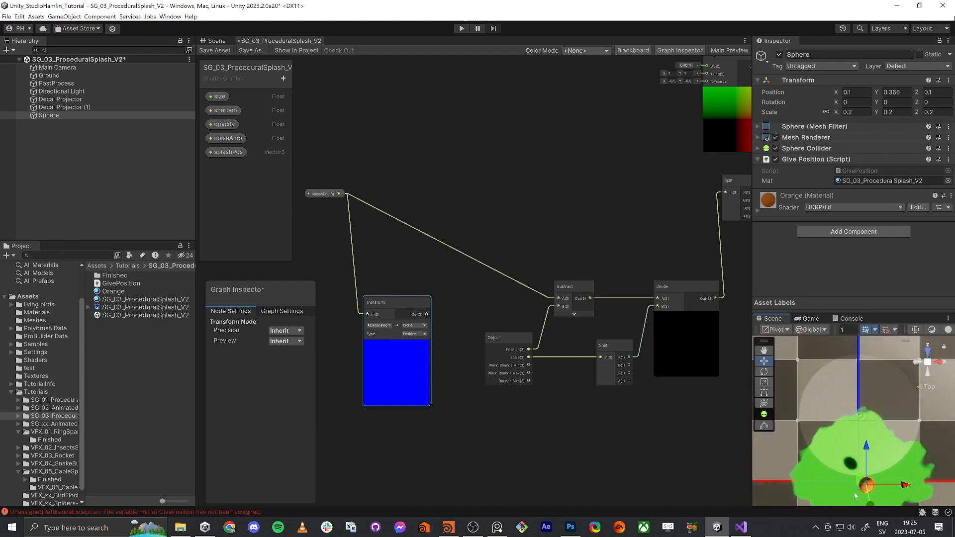
pyautogui.moveTo(854, 466); pyautogui.dragTo(852, 430, button='middle')
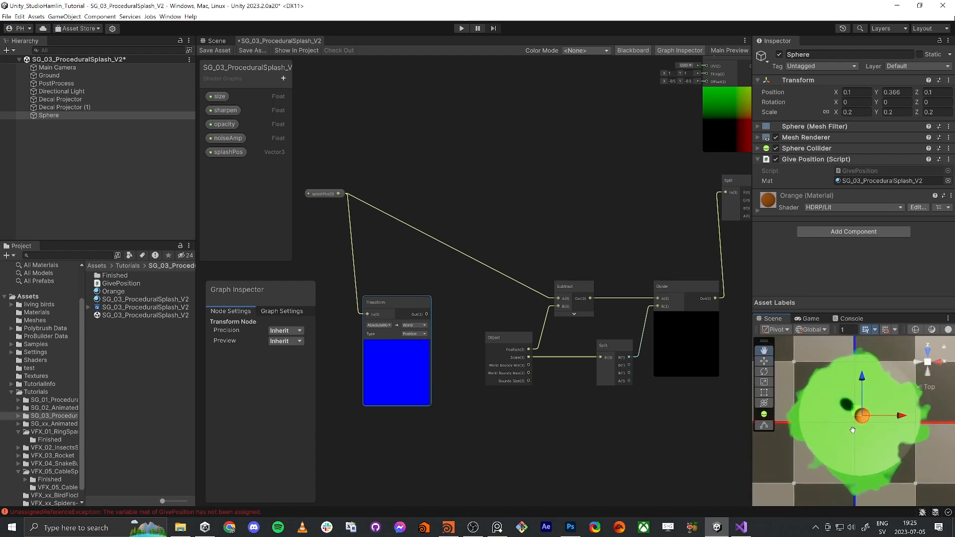
pyautogui.click(857, 412)
pyautogui.click(862, 418)
pyautogui.moveTo(855, 423); pyautogui.dragTo(840, 441)
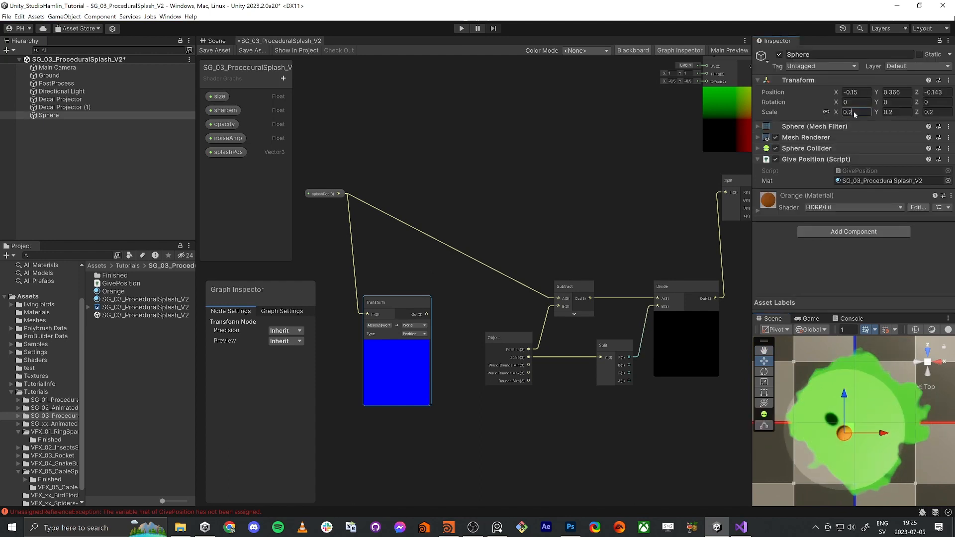
# Step: Set the sphere's uniform scale to 0.1 and move it near the large decal's centre, at about X 0.065, Z -0.011
pyautogui.press('BackSpace')
pyautogui.write('1')
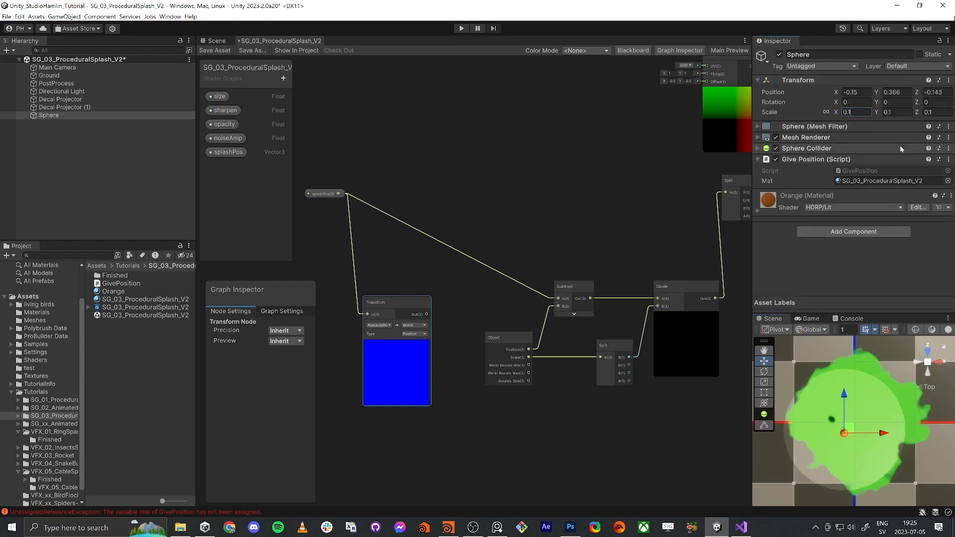
pyautogui.moveTo(857, 432)
pyautogui.mouseDown()
pyautogui.moveTo(876, 423)
pyautogui.moveTo(846, 423)
pyautogui.moveTo(855, 411)
pyautogui.moveTo(869, 417)
pyautogui.moveTo(863, 424)
pyautogui.mouseUp()
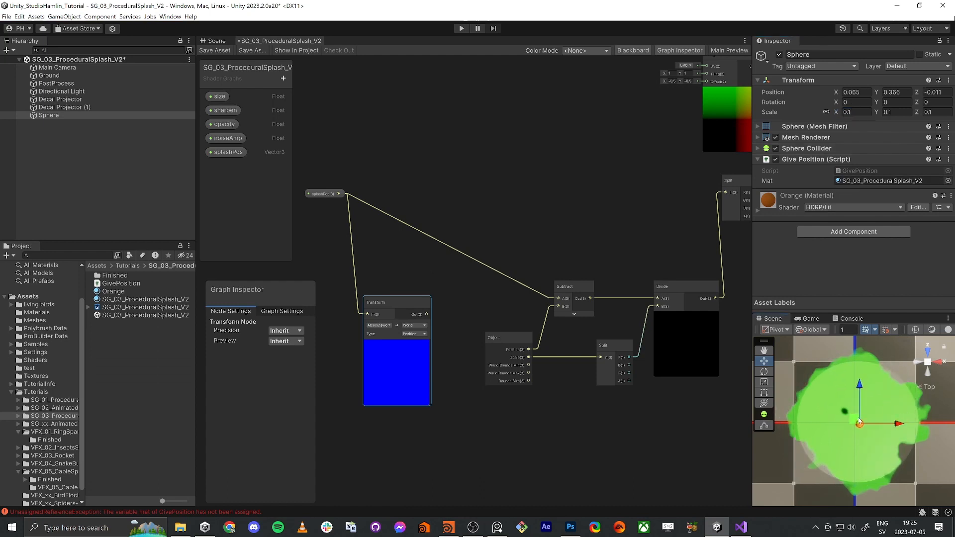
# Step: Route splashPos back through the Transform node by connecting its output to input A of the Subtract node, and save the shader graph
pyautogui.scroll(-3, 859, 424)
pyautogui.scroll(-3, 858, 423)
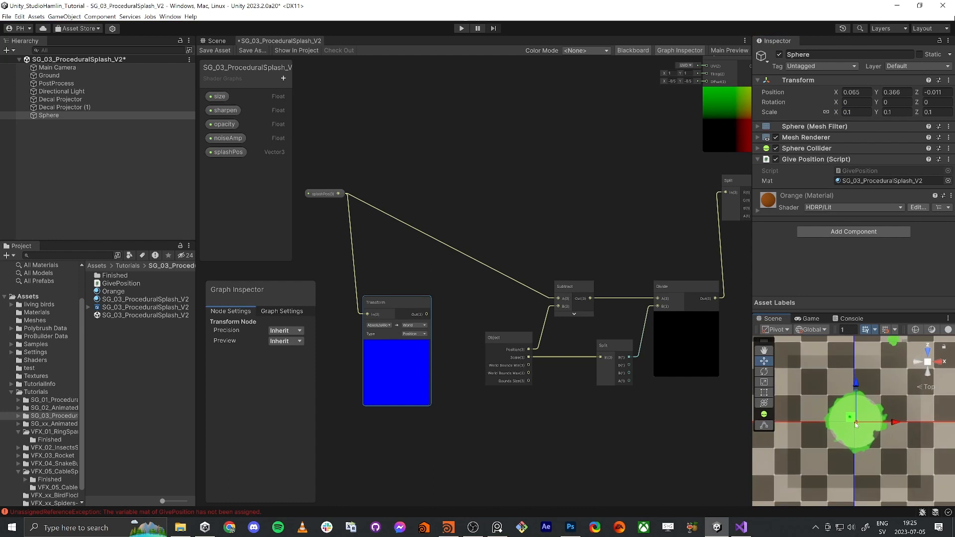
pyautogui.scroll(-3, 622, 428)
pyautogui.scroll(5, 572, 405)
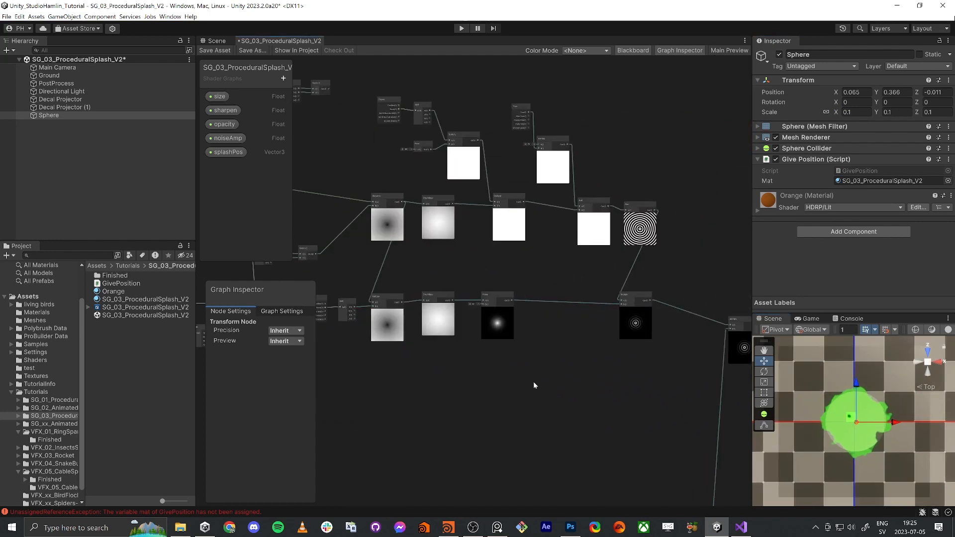
pyautogui.moveTo(597, 380); pyautogui.dragTo(508, 354, button='middle')
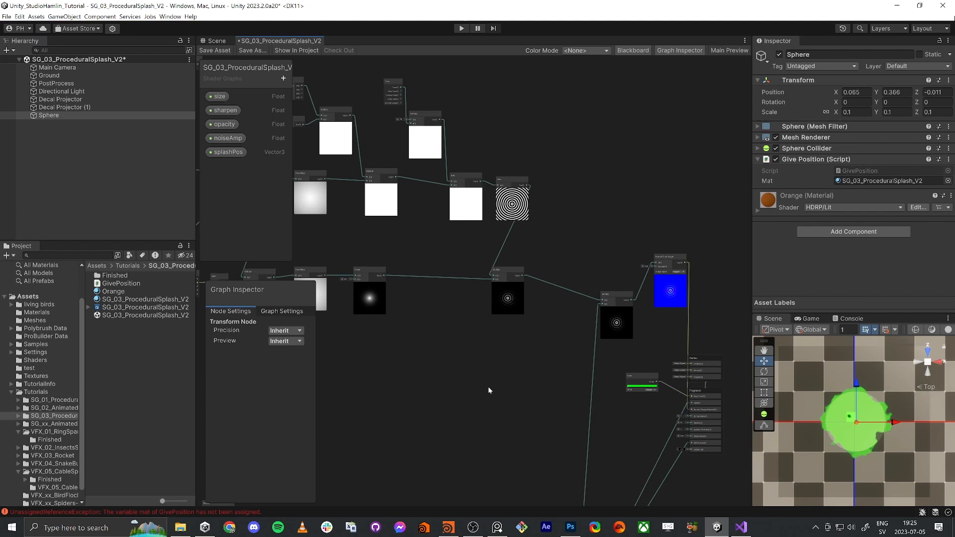
pyautogui.scroll(-3, 538, 345)
pyautogui.moveTo(424, 357); pyautogui.dragTo(512, 351, button='middle')
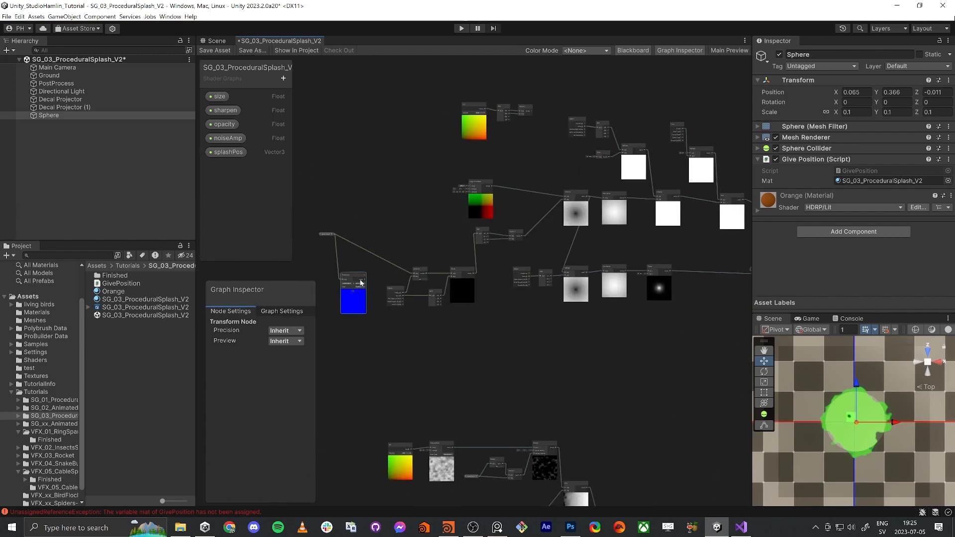
pyautogui.moveTo(362, 283); pyautogui.dragTo(430, 274)
pyautogui.scroll(2, 363, 275)
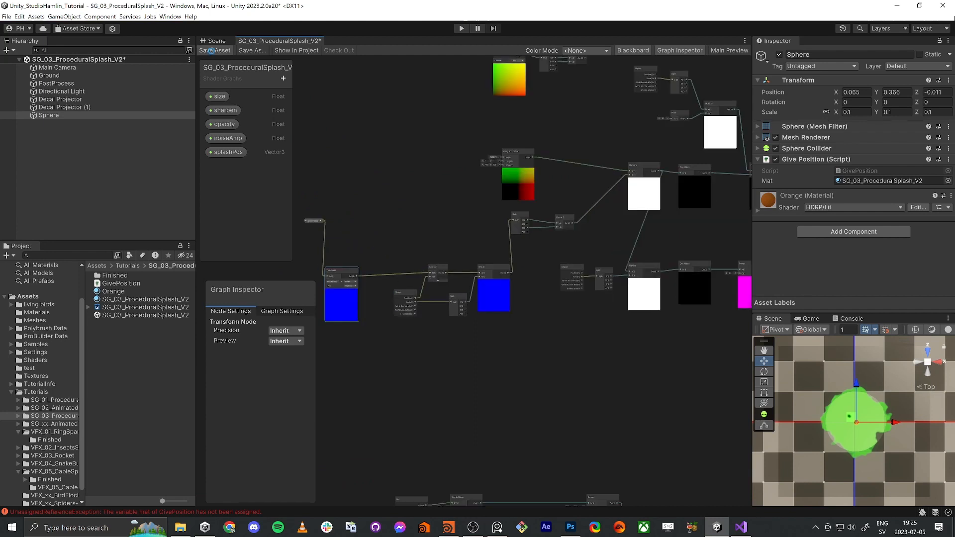
pyautogui.click(211, 51)
# Step: Examine the previews of the downstream Power, Multiply and Normal From Height nodes with the Transform node connected
pyautogui.moveTo(741, 382); pyautogui.dragTo(416, 376, button='middle')
pyautogui.scroll(-4, 416, 376)
pyautogui.scroll(2, 398, 361)
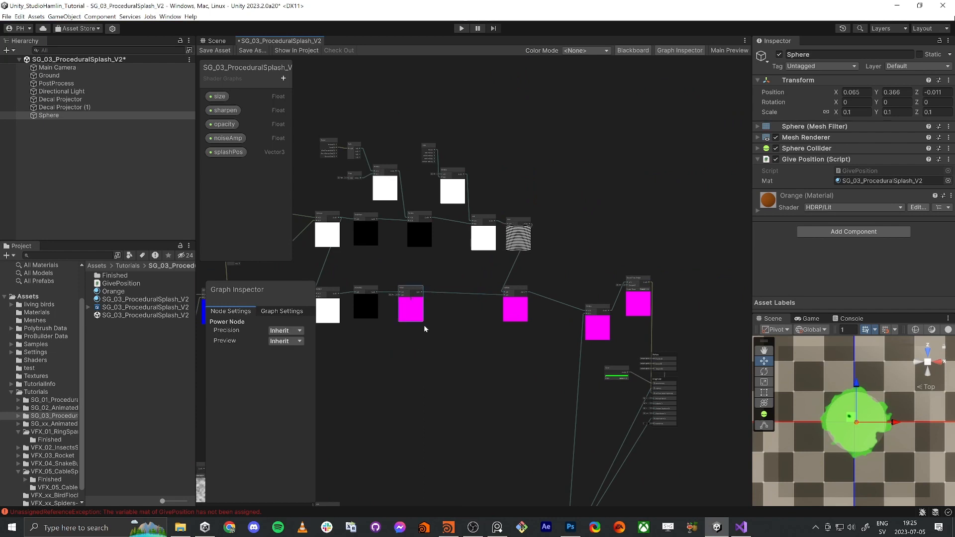
pyautogui.click(545, 349)
pyautogui.moveTo(568, 347); pyautogui.dragTo(587, 323)
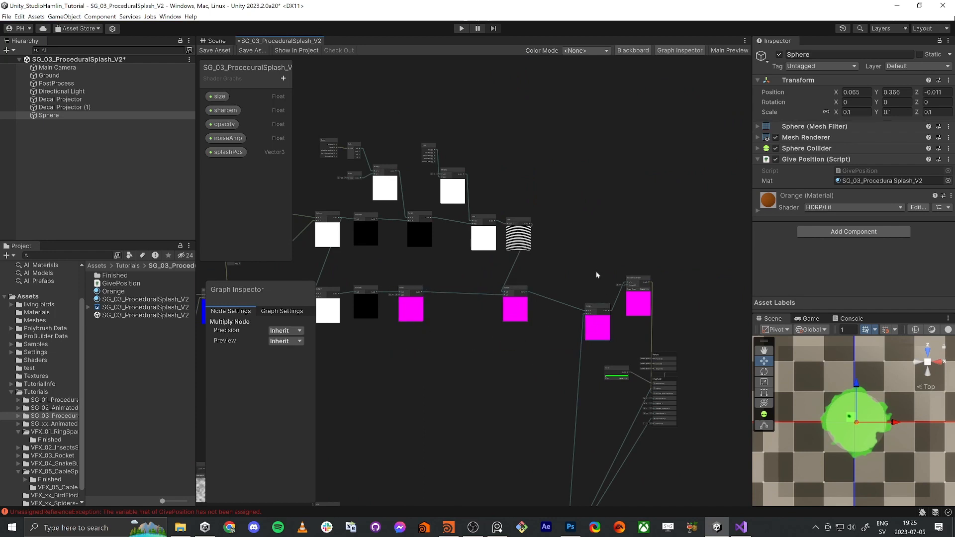
pyautogui.moveTo(597, 273); pyautogui.dragTo(651, 293)
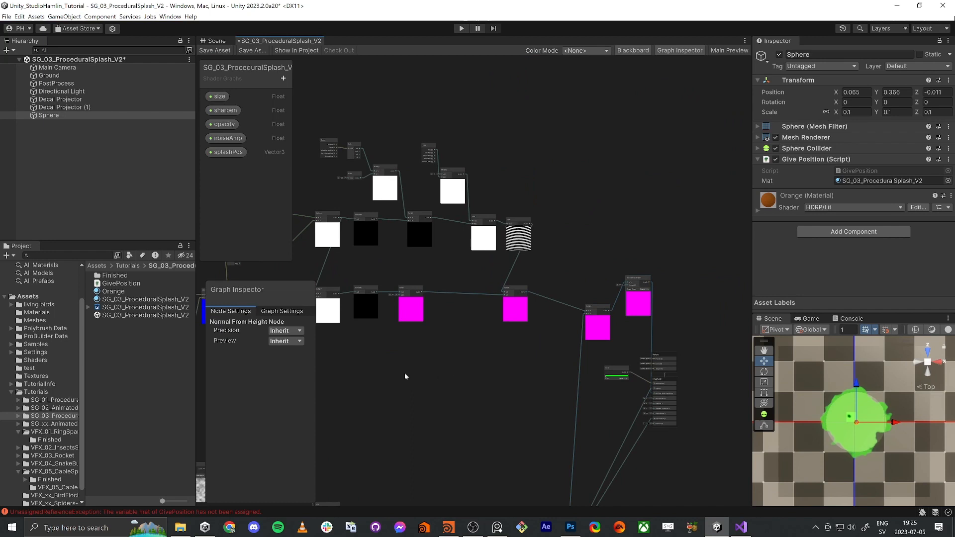
# Step: Connect splashPos directly to input A of the Subtract node again, replacing the link from the Transform node
pyautogui.moveTo(405, 372); pyautogui.dragTo(455, 373, button='middle')
pyautogui.scroll(5, 383, 298)
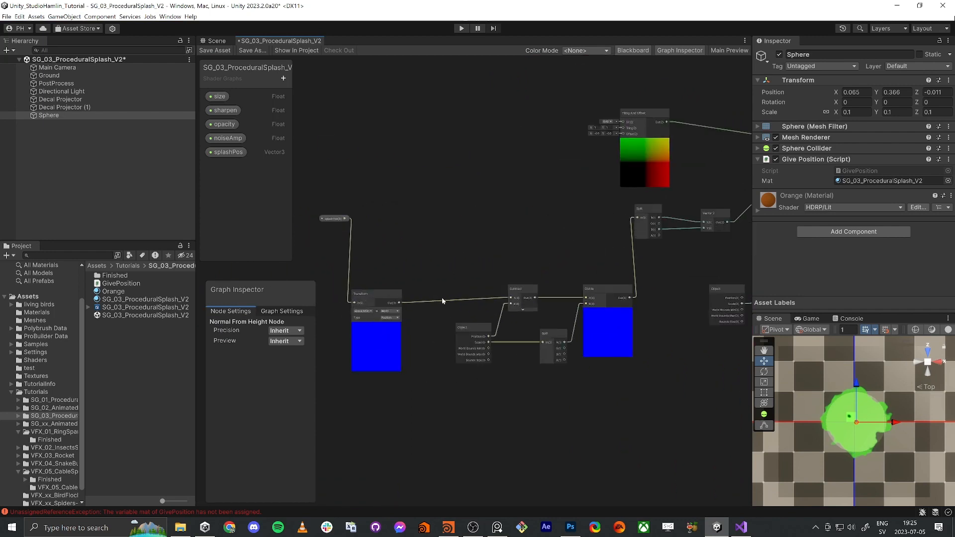
pyautogui.moveTo(512, 299); pyautogui.dragTo(446, 279)
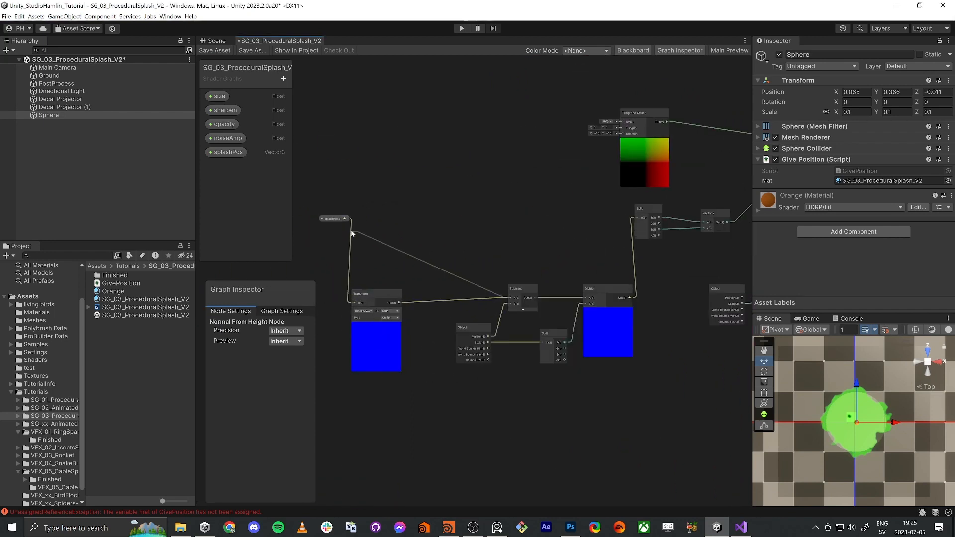
pyautogui.moveTo(352, 234); pyautogui.dragTo(344, 219)
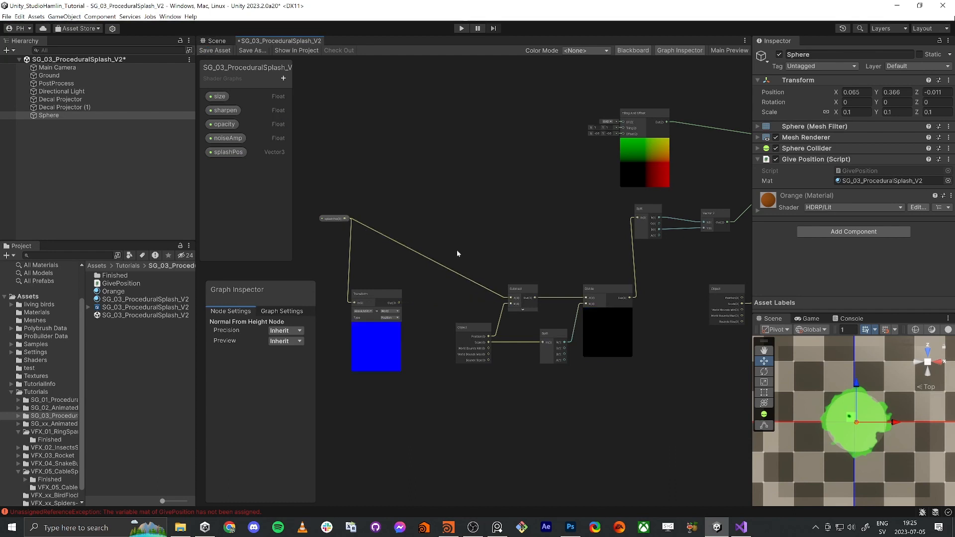
# Step: Shift the last Multiply node slightly away from the Normal From Height node to make more room between them
pyautogui.scroll(-6, 655, 440)
pyautogui.moveTo(654, 439); pyautogui.dragTo(479, 373, button='middle')
pyautogui.moveTo(684, 377); pyautogui.dragTo(490, 337, button='middle')
pyautogui.scroll(6, 491, 314)
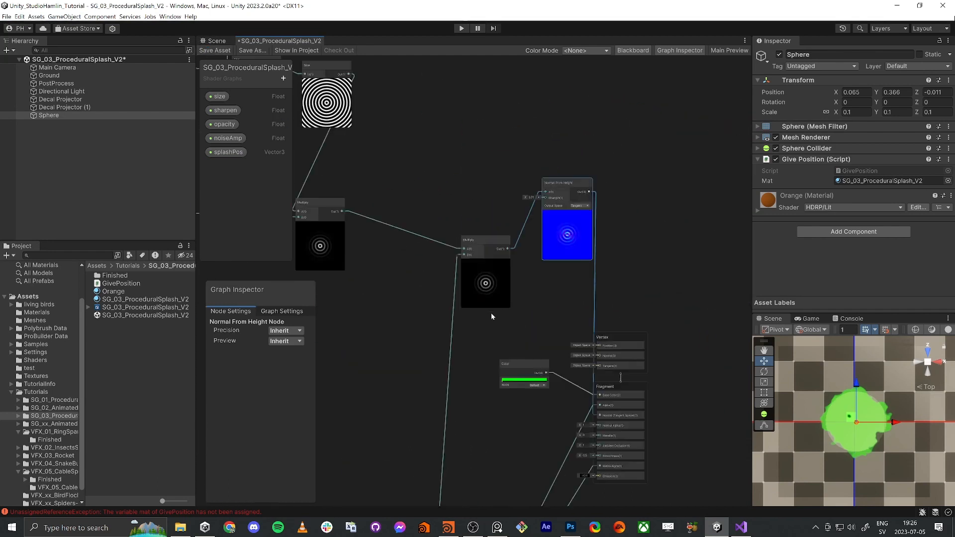
pyautogui.scroll(4, 429, 313)
pyautogui.scroll(-2, 429, 310)
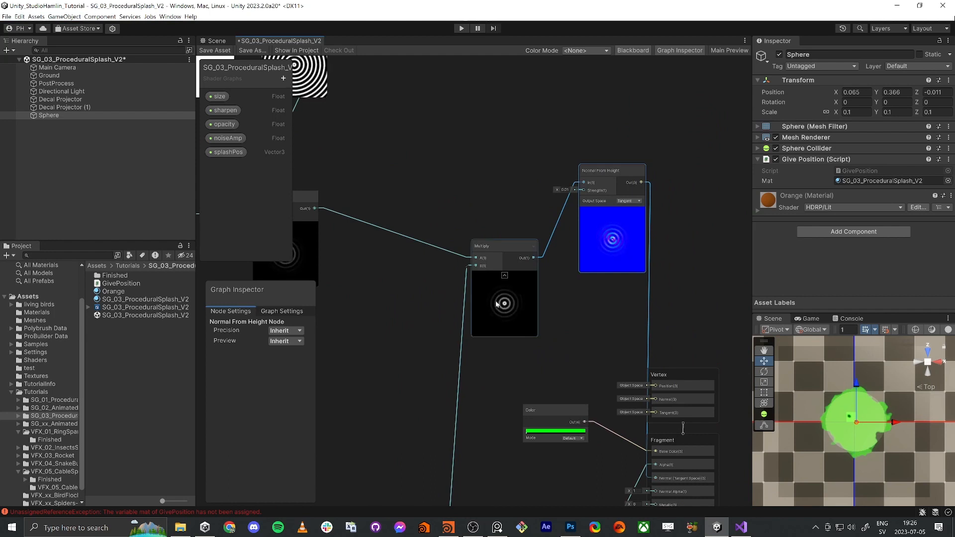
pyautogui.moveTo(505, 308); pyautogui.dragTo(490, 309)
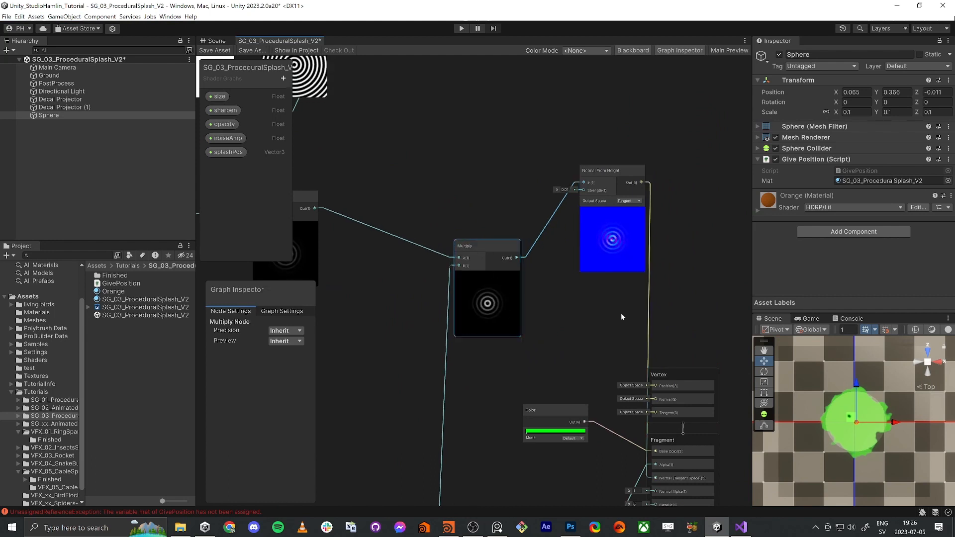
pyautogui.moveTo(620, 313); pyautogui.dragTo(649, 369, button='middle')
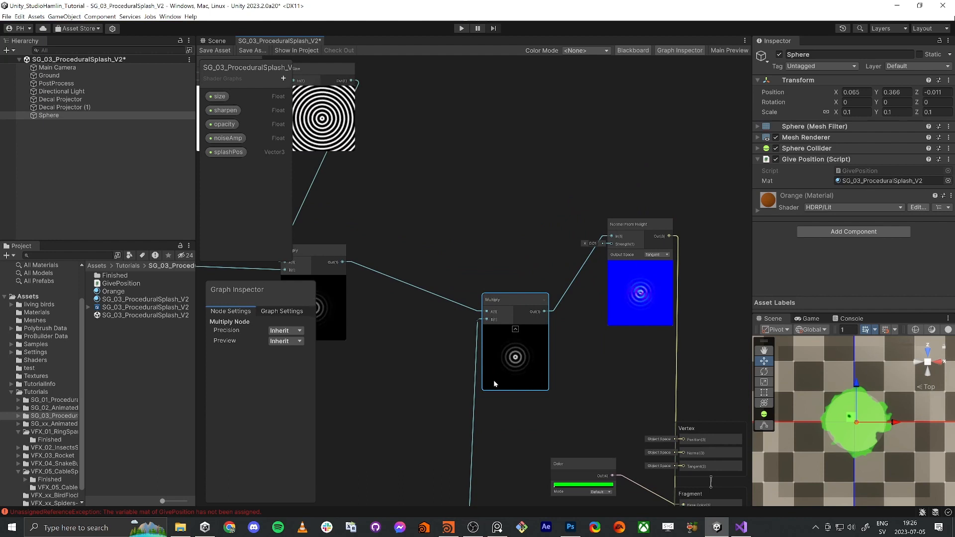
# Step: Create a Maximum node and place it in the free space above the last Multiply node
pyautogui.click(512, 235)
pyautogui.press('space')
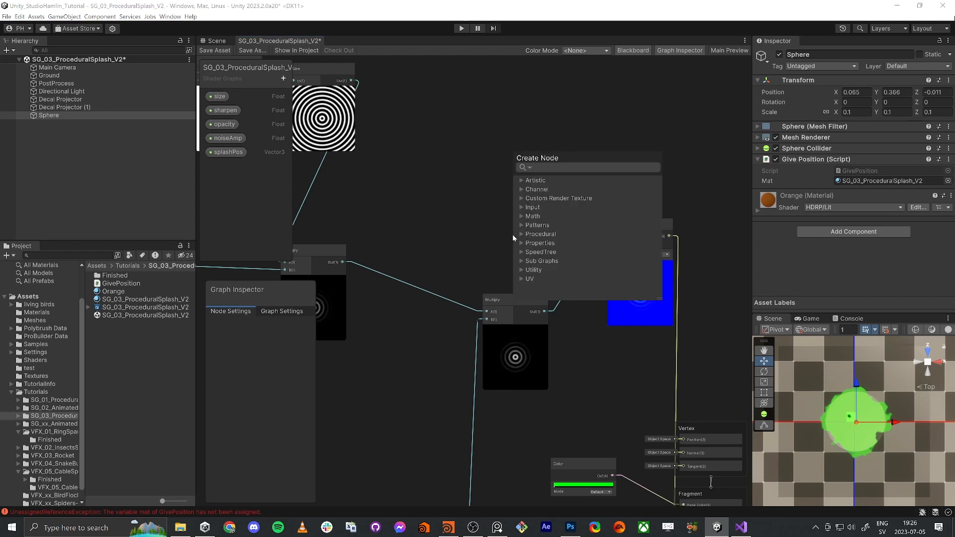
pyautogui.write('max')
pyautogui.press('Return')
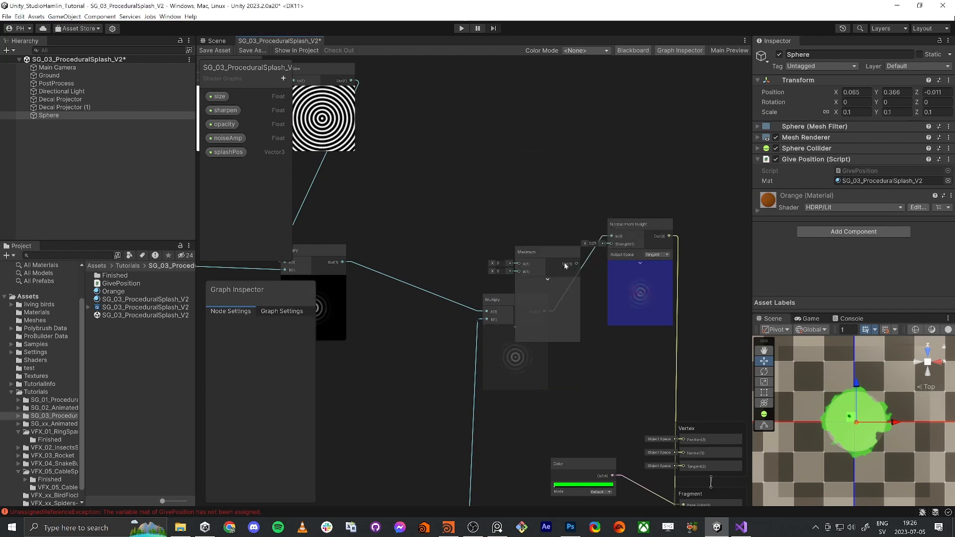
pyautogui.moveTo(566, 258); pyautogui.dragTo(578, 154)
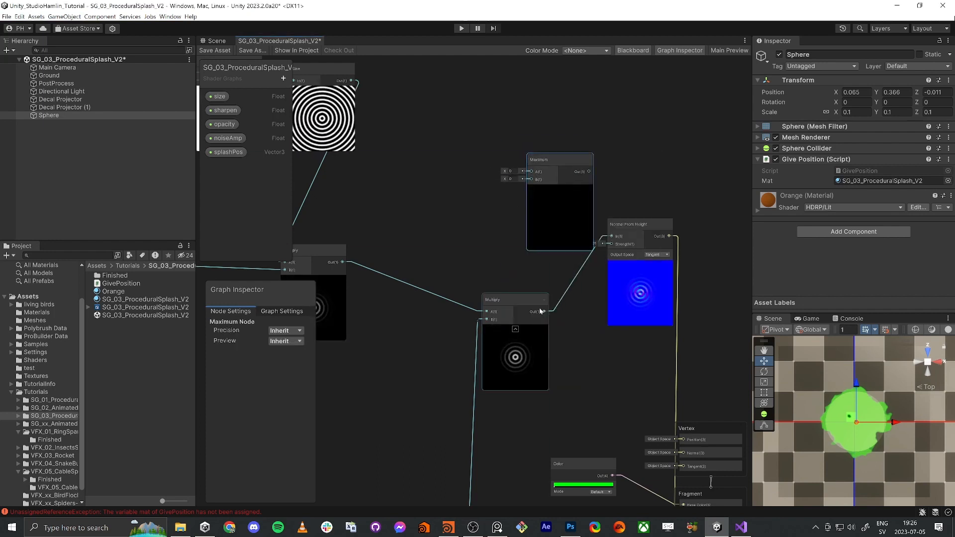
pyautogui.click(512, 171)
pyautogui.click(500, 205)
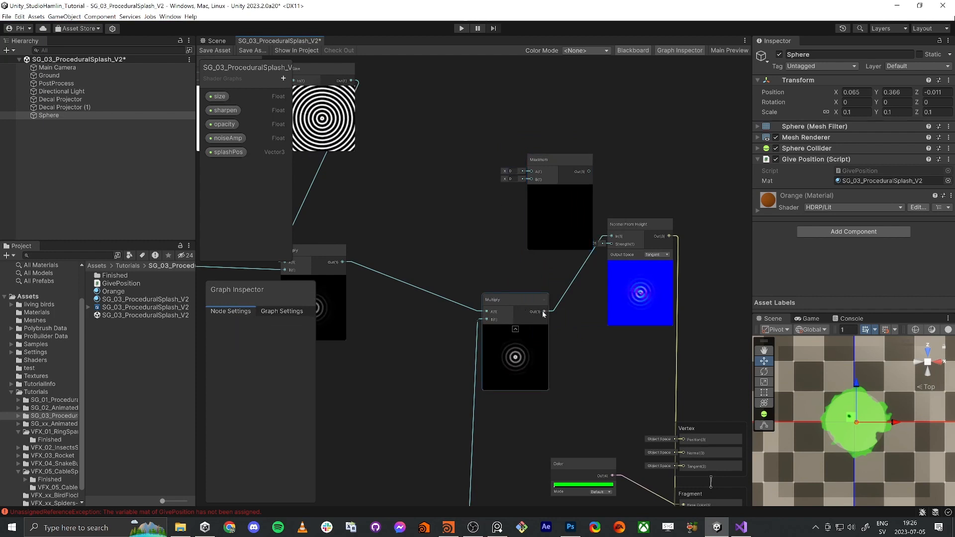
# Step: Insert the Maximum node between Multiply and Normal From Height, using its input B, and save the shader graph
pyautogui.moveTo(552, 311); pyautogui.dragTo(525, 185)
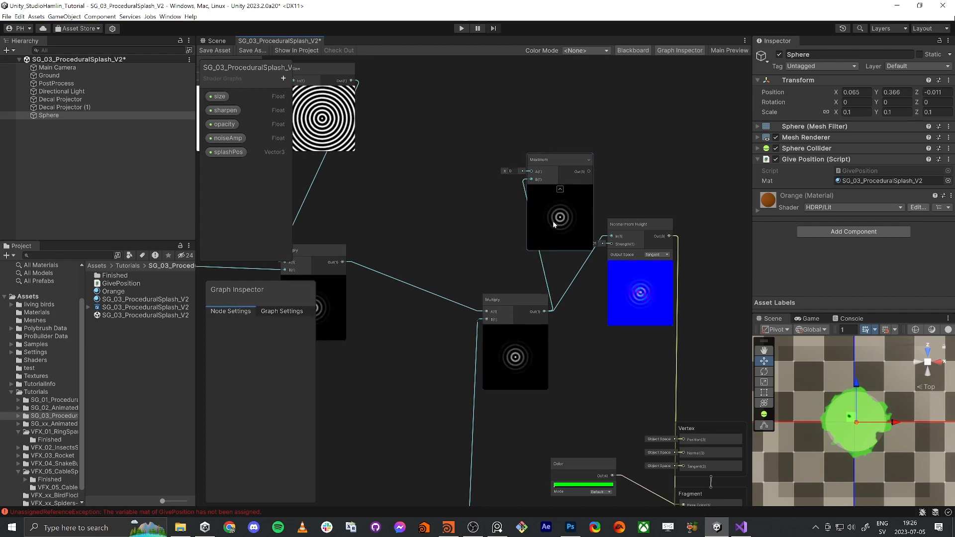
pyautogui.moveTo(590, 171); pyautogui.dragTo(611, 237)
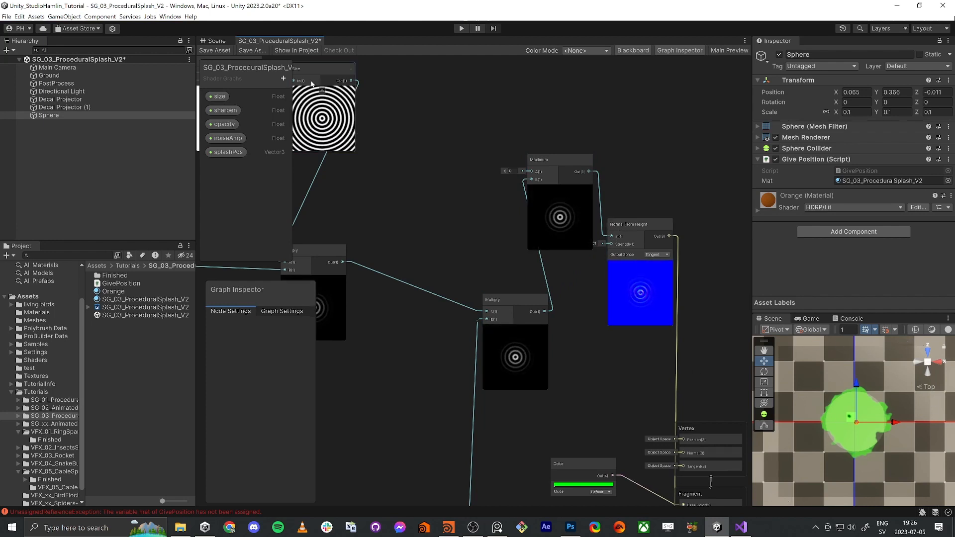
pyautogui.click(209, 54)
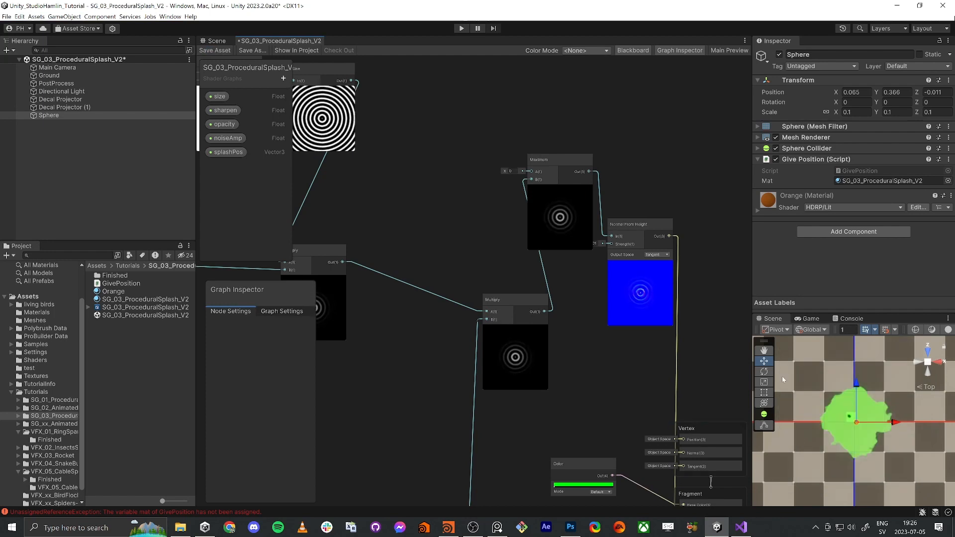
# Step: Rearrange the Multiply, Maximum and Normal From Height nodes into a tidy sequence without overlaps
pyautogui.moveTo(498, 298); pyautogui.dragTo(481, 297)
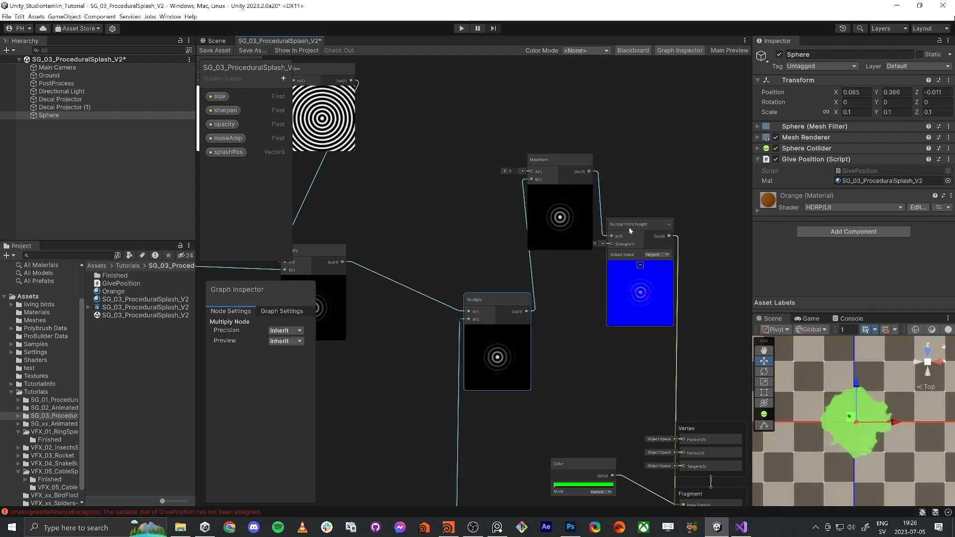
pyautogui.moveTo(629, 226); pyautogui.dragTo(655, 246)
pyautogui.moveTo(557, 159); pyautogui.dragTo(568, 237)
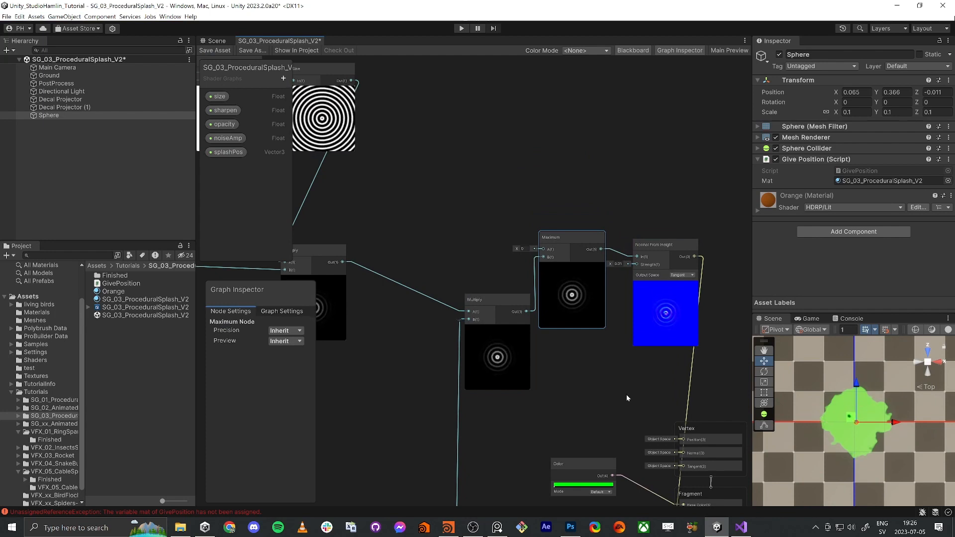
pyautogui.scroll(-10, 551, 382)
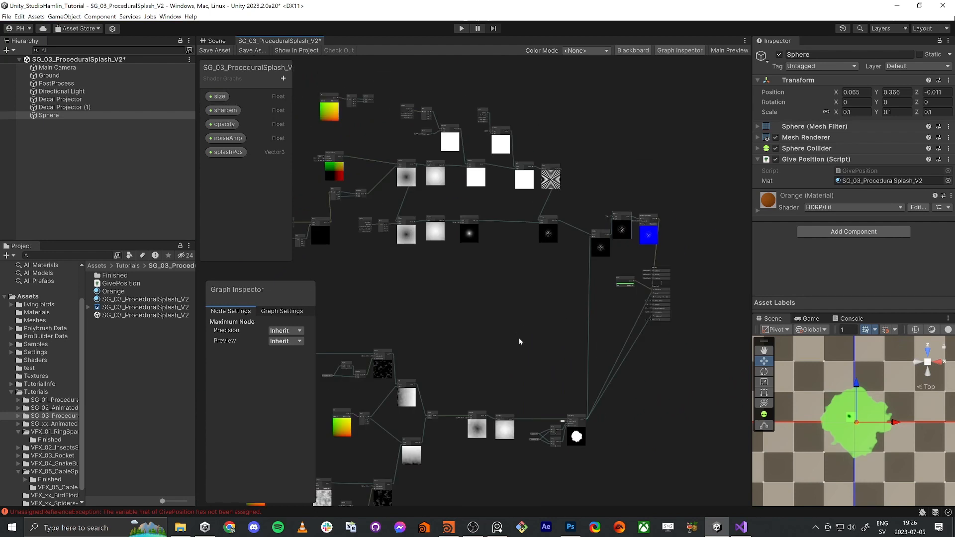
pyautogui.moveTo(602, 337); pyautogui.dragTo(607, 337, button='middle')
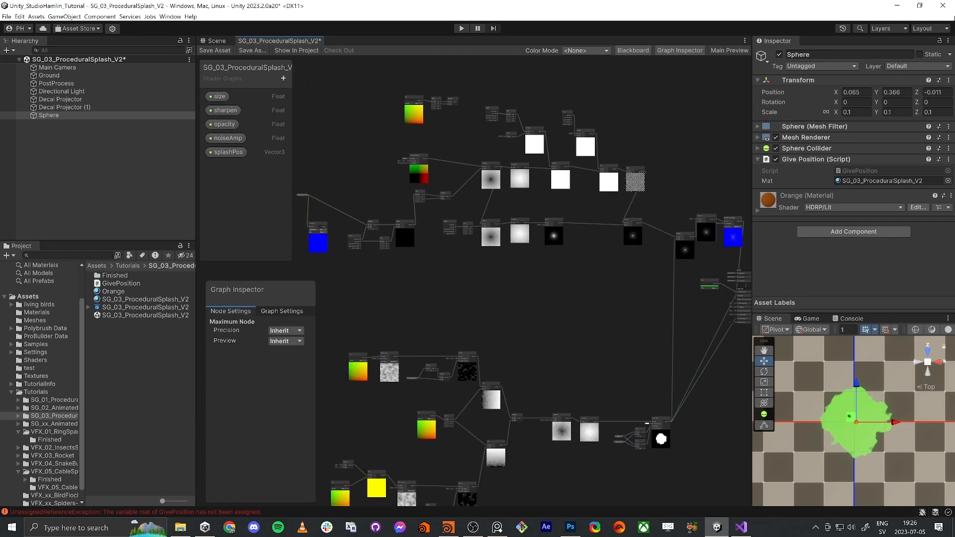
pyautogui.hotkey('alt', 'Tab')
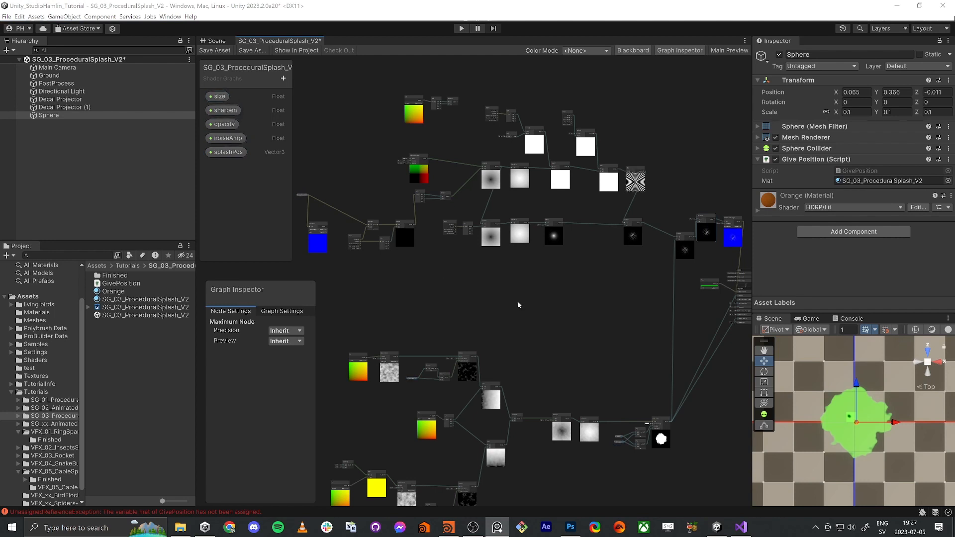
# Step: Add a Float property named splash to the shader graph
pyautogui.click(283, 78)
pyautogui.click(328, 101)
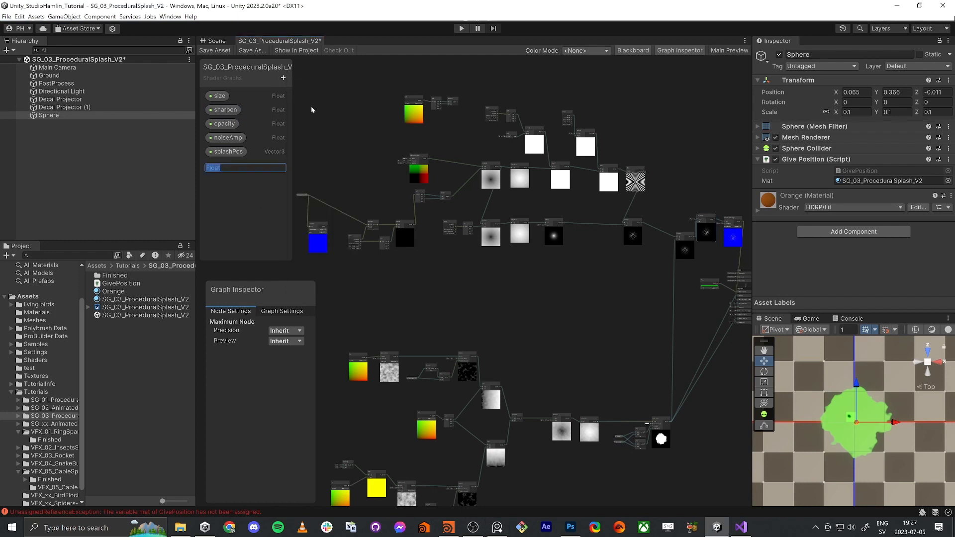
pyautogui.write('splash')
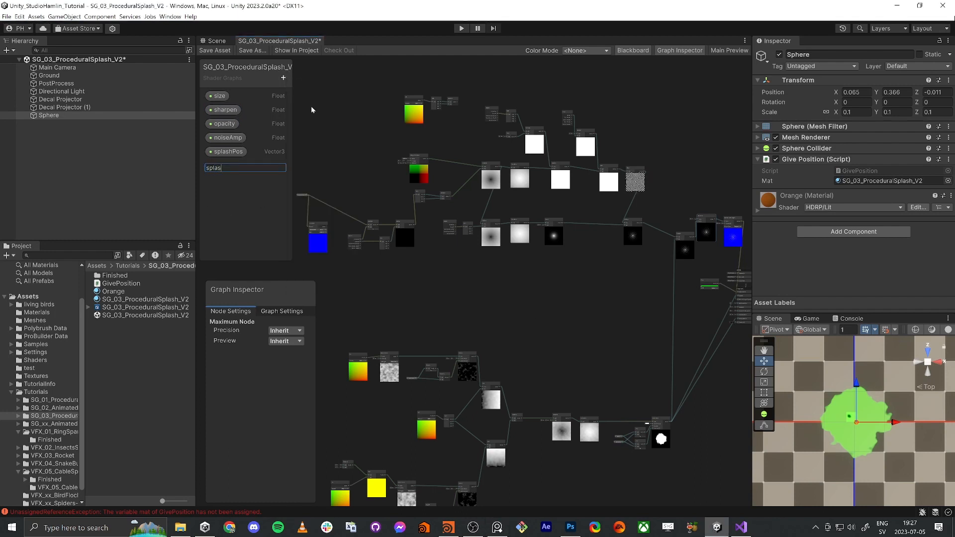
pyautogui.press('Return')
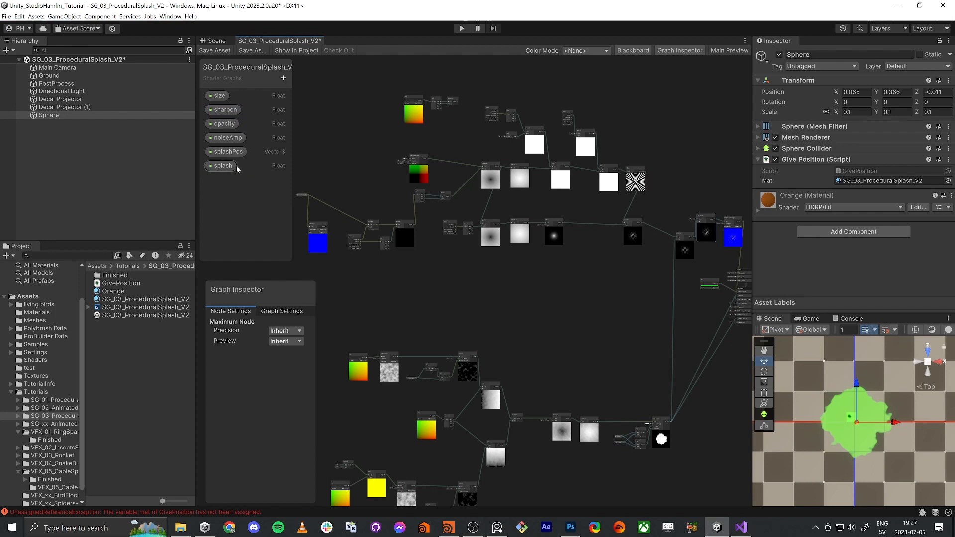
# Step: Add a Color property with the default name Color and save the shader graph
pyautogui.click(283, 78)
pyautogui.write('col')
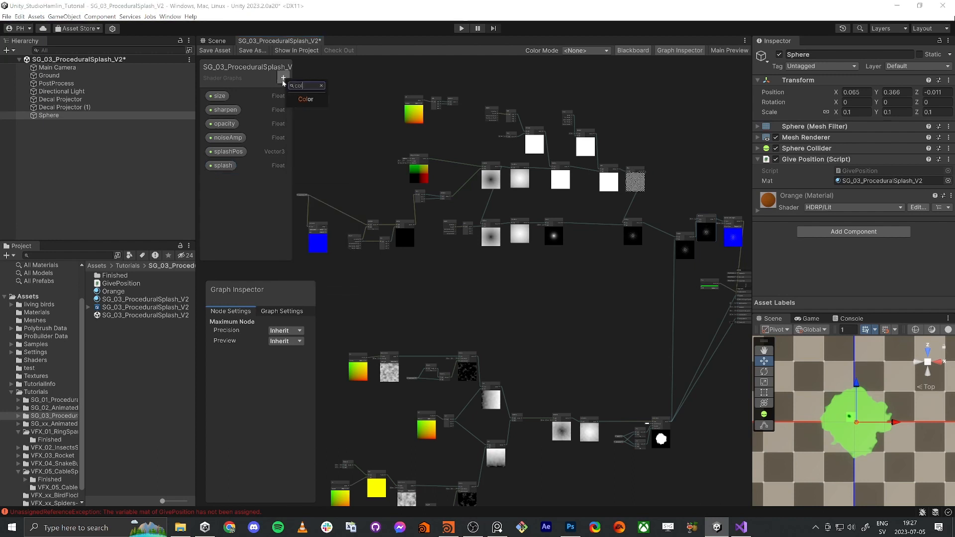
pyautogui.write('or')
pyautogui.press('Return')
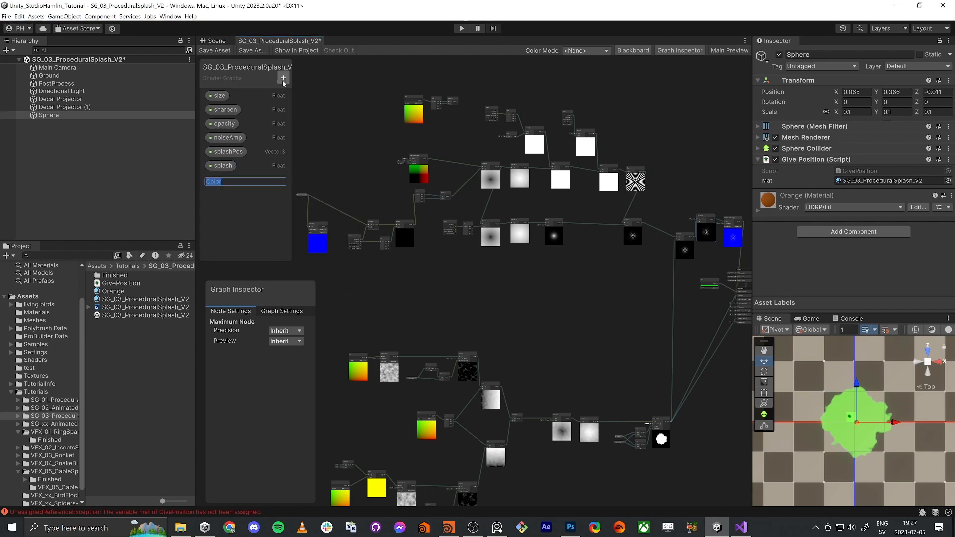
pyautogui.press('Return')
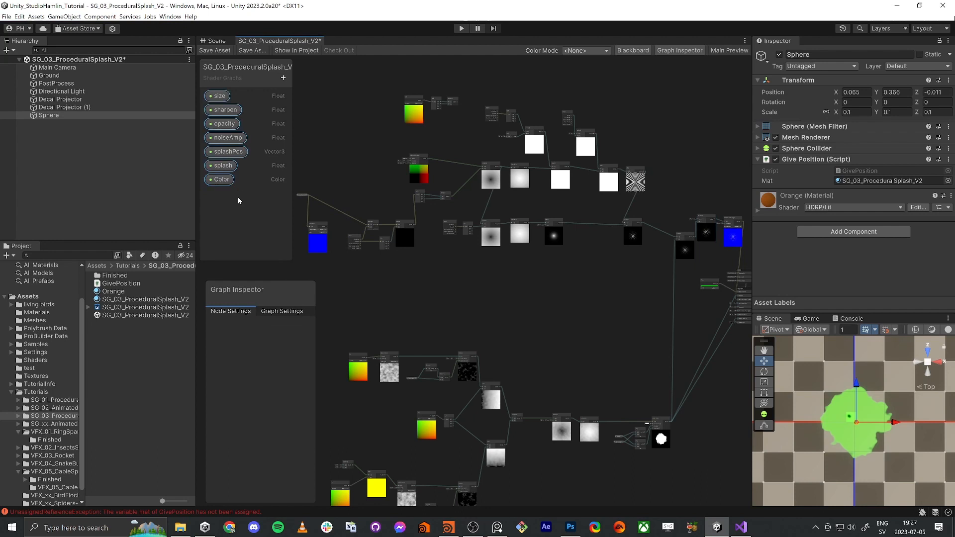
pyautogui.click(215, 51)
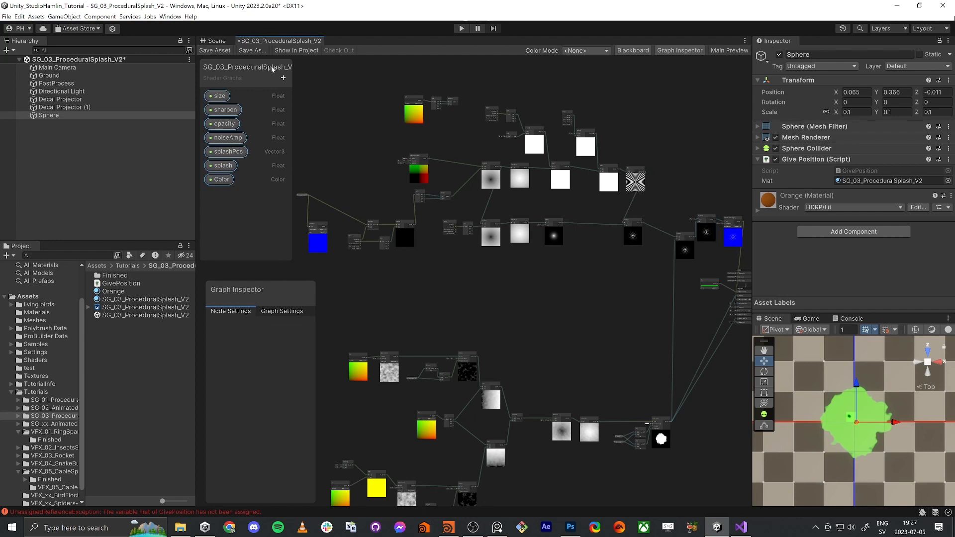
# Step: Add a Float property named smoothness to the shader graph
pyautogui.click(284, 78)
pyautogui.click(301, 110)
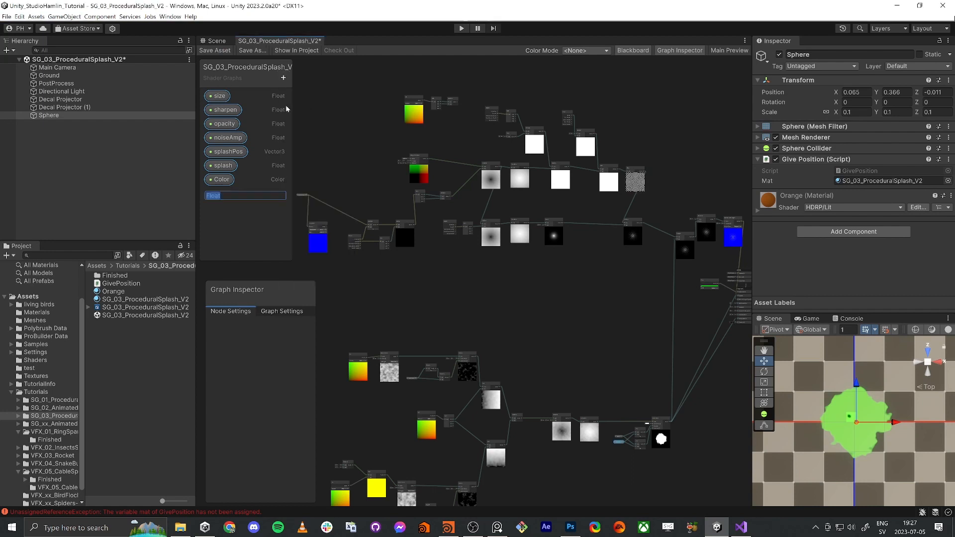
pyautogui.write('smoothn')
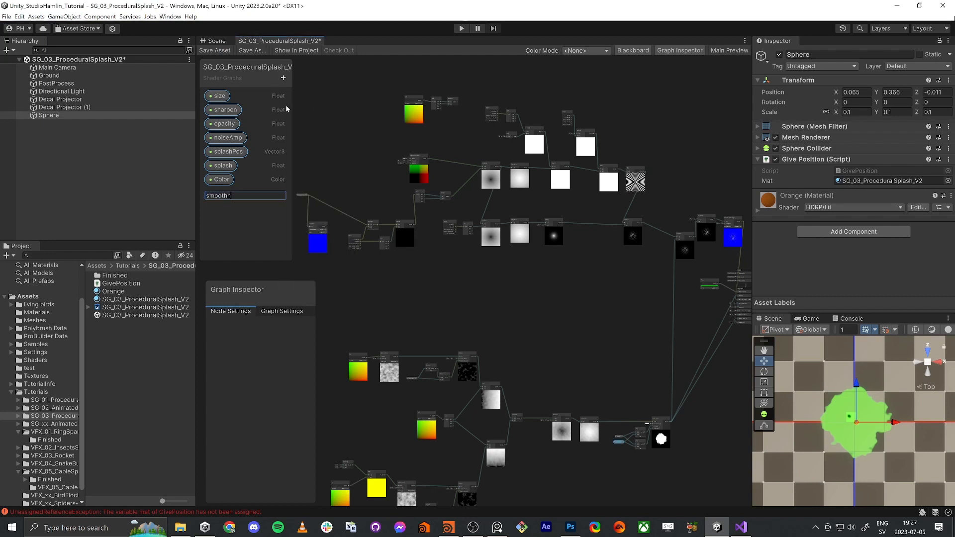
pyautogui.write('ess')
pyautogui.press('Return')
pyautogui.click(279, 81)
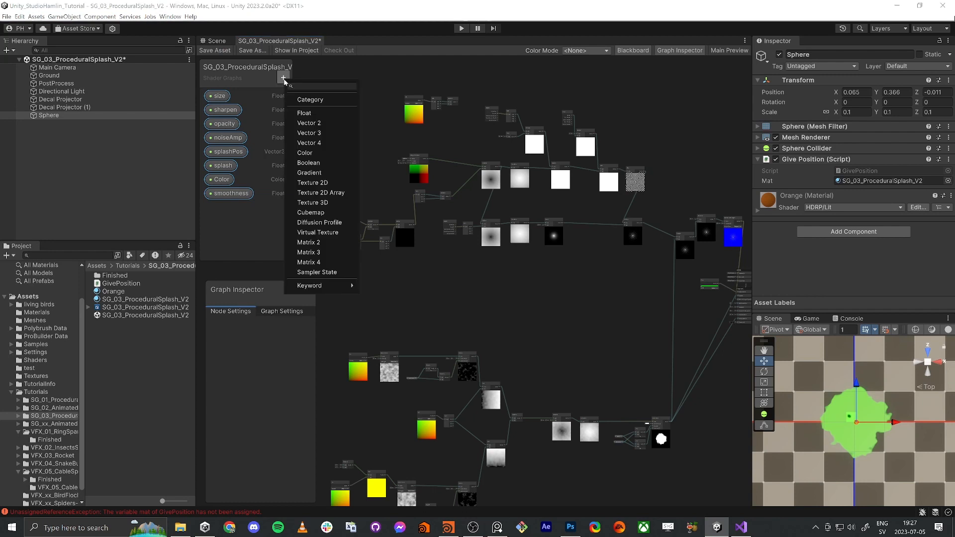
pyautogui.click(314, 119)
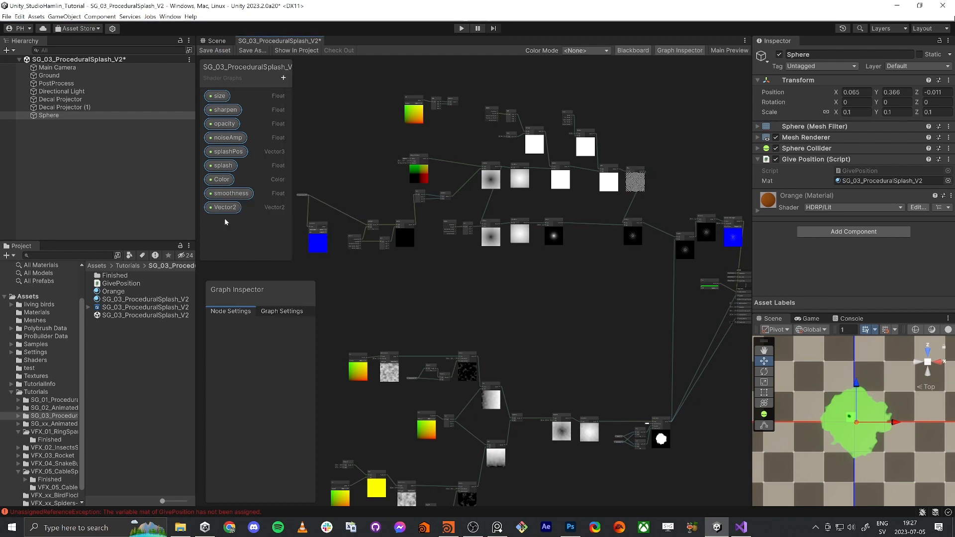
pyautogui.click(225, 211)
pyautogui.press('Delete')
# Step: Duplicate the smoothness property and rename the copy metallic
pyautogui.click(229, 194)
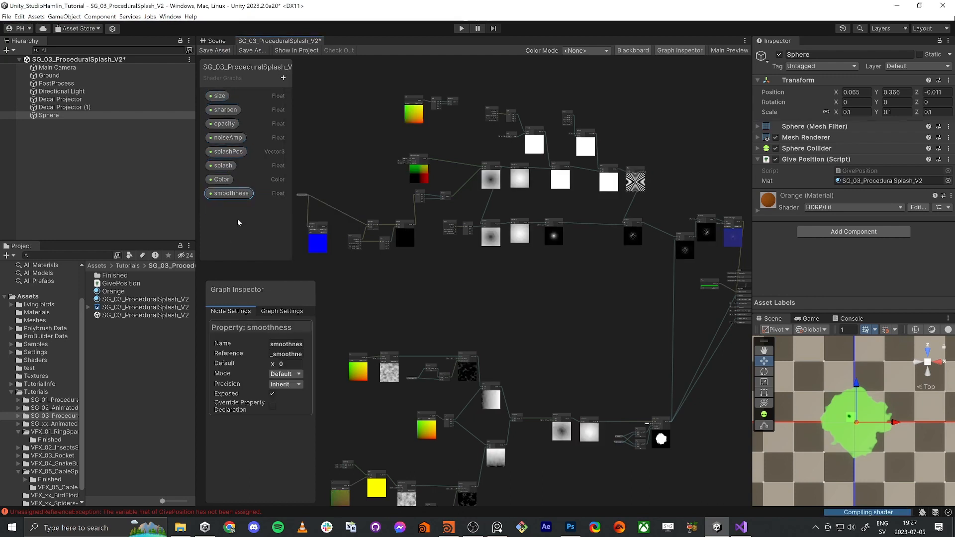
pyautogui.hotkey('ctrl', 'd')
pyautogui.doubleClick(234, 209)
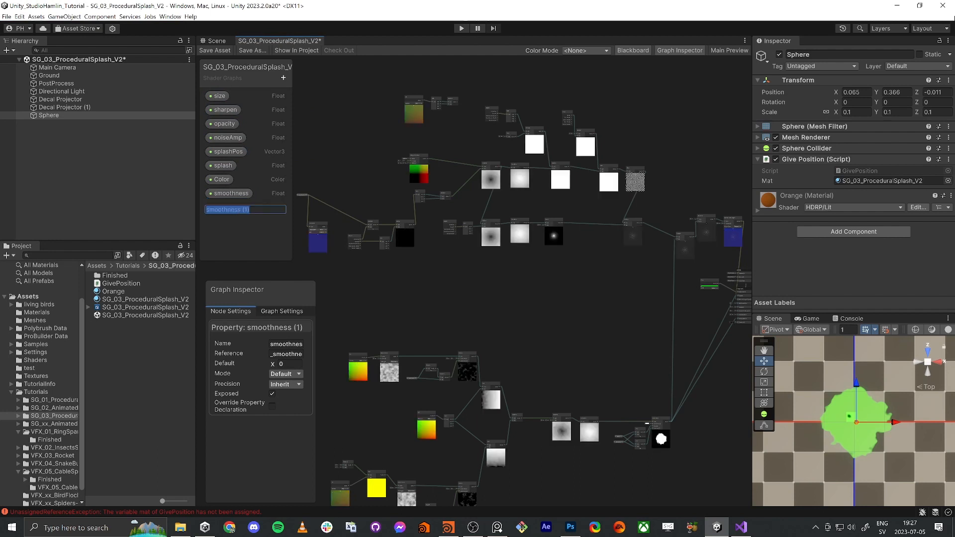
pyautogui.write('metallic')
pyautogui.press('Return')
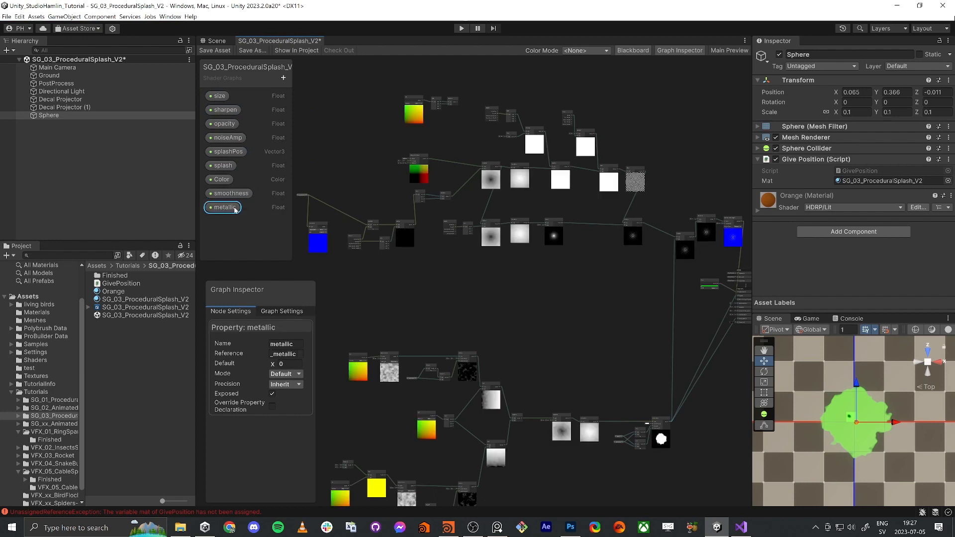
# Step: Place the metallic and smoothness properties as nodes in the graph below the green Color node
pyautogui.moveTo(236, 210); pyautogui.dragTo(524, 251)
pyautogui.moveTo(700, 297); pyautogui.dragTo(700, 298)
pyautogui.moveTo(234, 194); pyautogui.dragTo(716, 304)
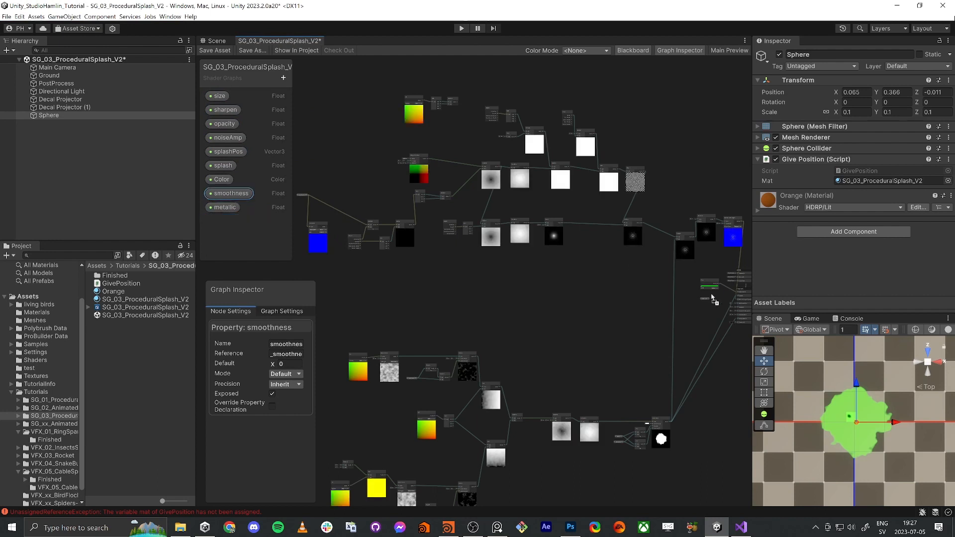
# Step: Connect the smoothness node to the Fragment's Smoothness input and the metallic node to Metallic, lining both nodes up beside their inputs
pyautogui.scroll(6, 715, 305)
pyautogui.scroll(6, 633, 324)
pyautogui.moveTo(633, 324); pyautogui.dragTo(526, 308, button='middle')
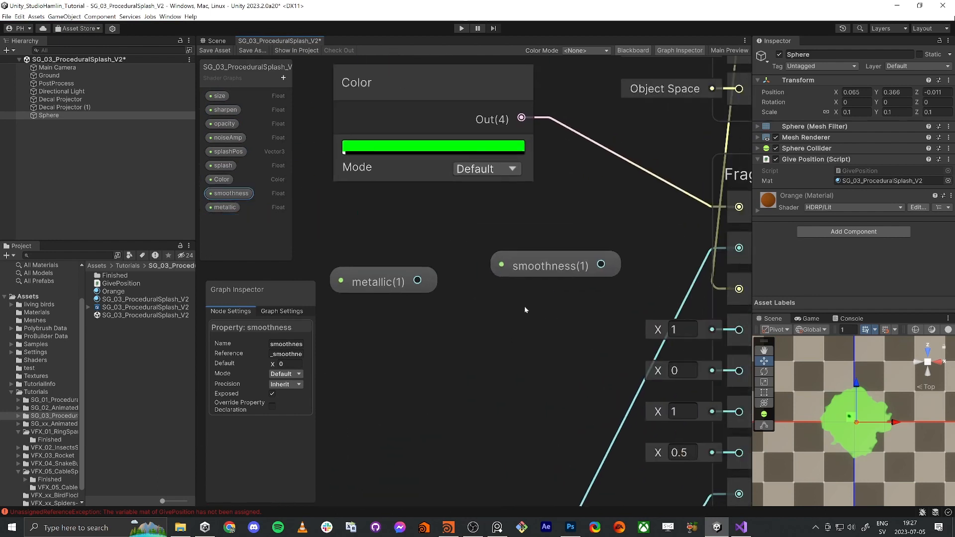
pyautogui.scroll(-3, 566, 327)
pyautogui.moveTo(607, 333); pyautogui.dragTo(508, 320, button='middle')
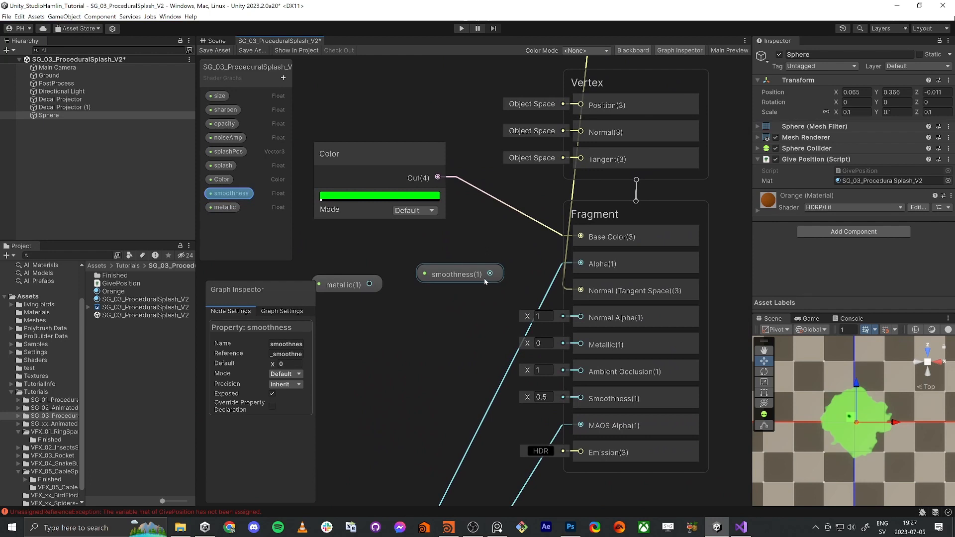
pyautogui.moveTo(490, 273); pyautogui.dragTo(580, 398)
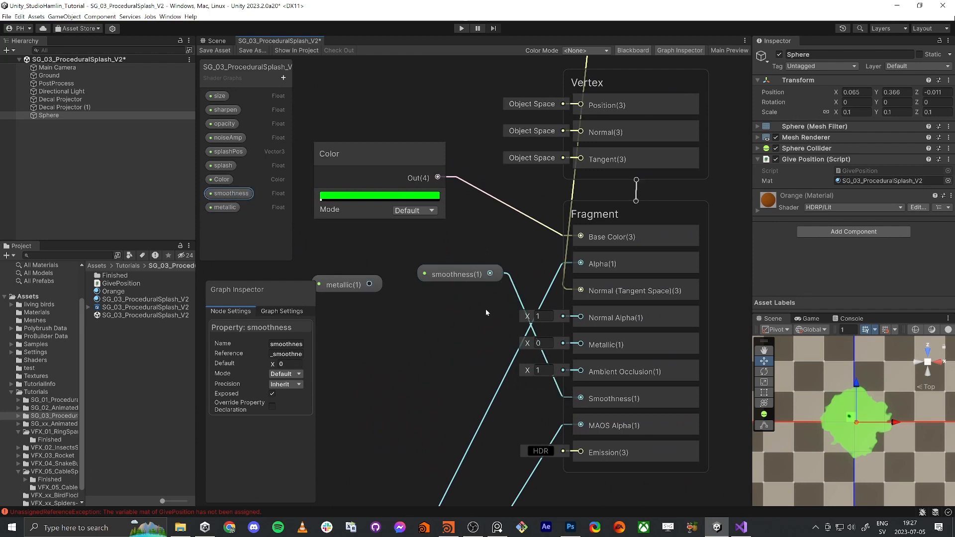
pyautogui.moveTo(449, 280); pyautogui.dragTo(389, 396)
pyautogui.click(350, 285)
pyautogui.moveTo(350, 286); pyautogui.dragTo(579, 344)
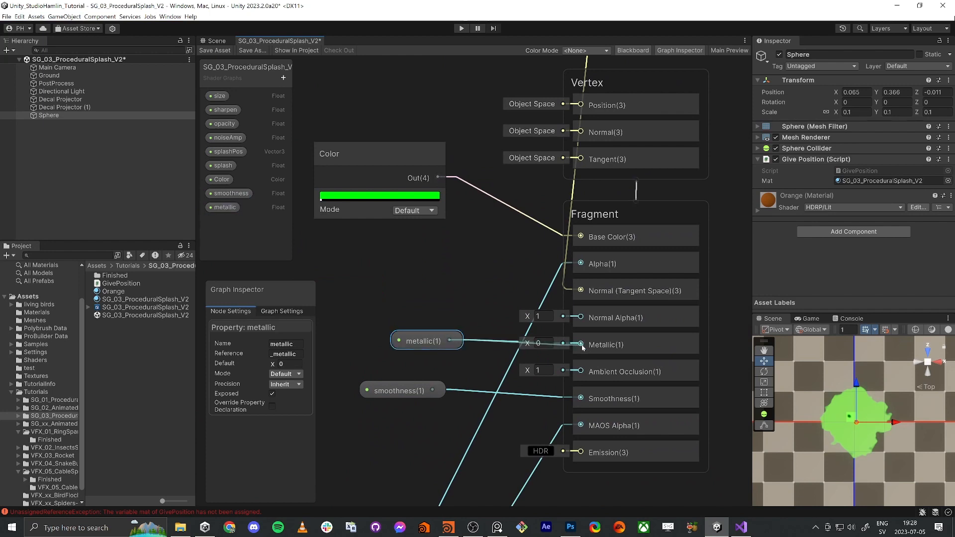
# Step: Set the smoothness property's mode to Slider
pyautogui.click(231, 193)
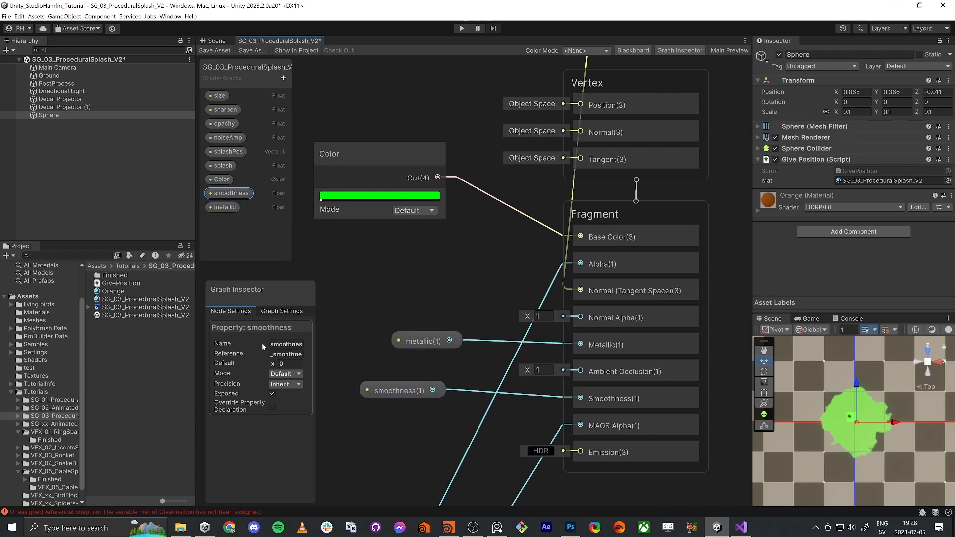
pyautogui.click(278, 364)
pyautogui.click(285, 374)
pyautogui.click(285, 393)
pyautogui.click(233, 194)
# Step: Set the metallic property's mode to Slider
pyautogui.click(225, 208)
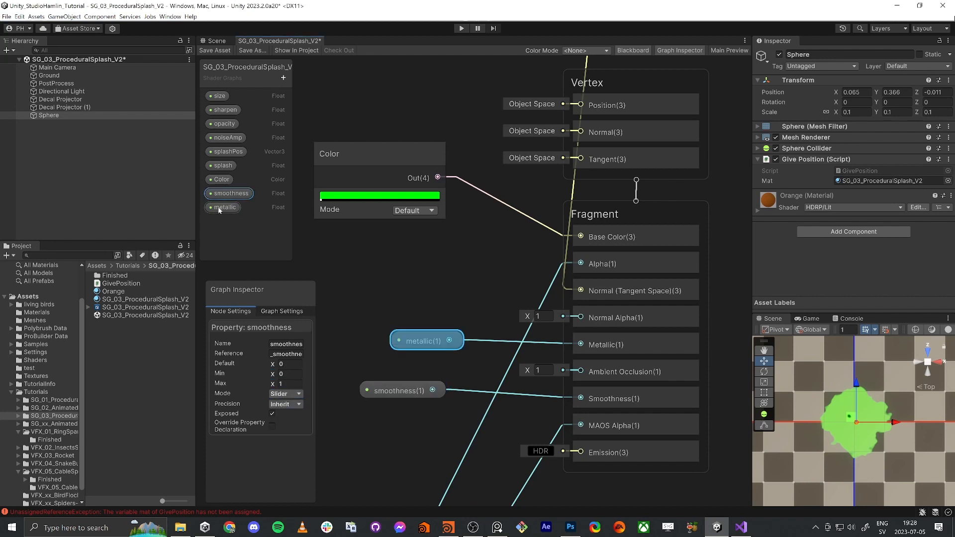
pyautogui.click(274, 368)
pyautogui.click(278, 376)
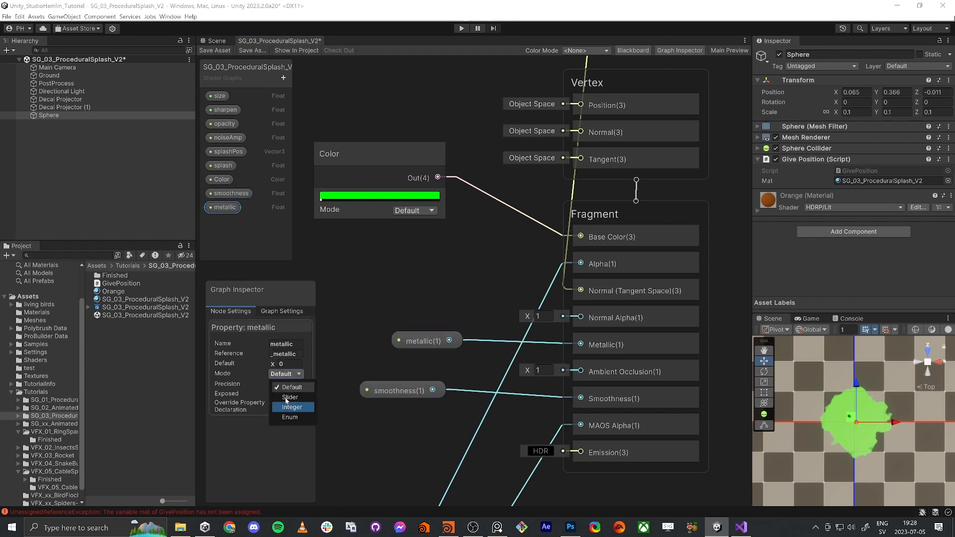
pyautogui.click(287, 400)
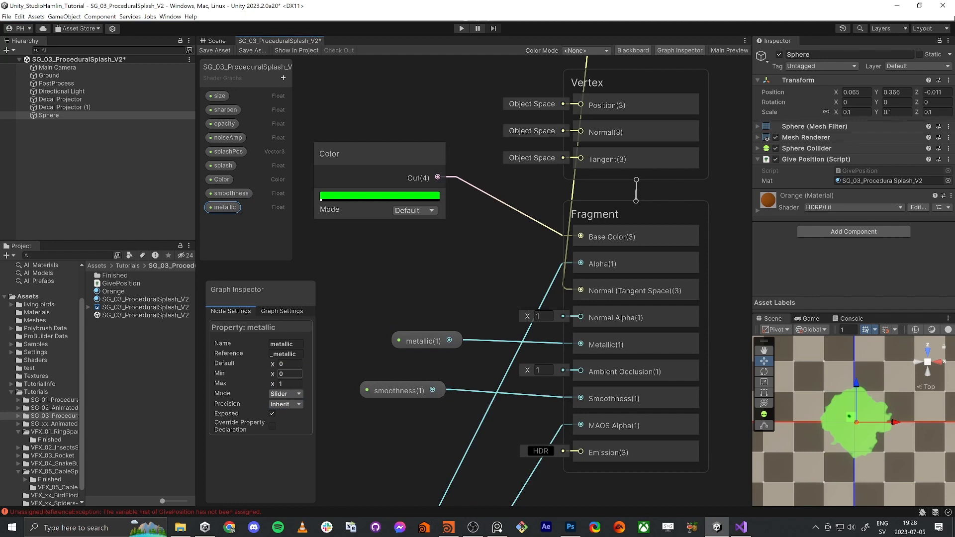
# Step: Place the Color property in the graph and copy the green Color node's value into its default colour
pyautogui.moveTo(221, 179); pyautogui.dragTo(408, 244)
pyautogui.click(438, 257)
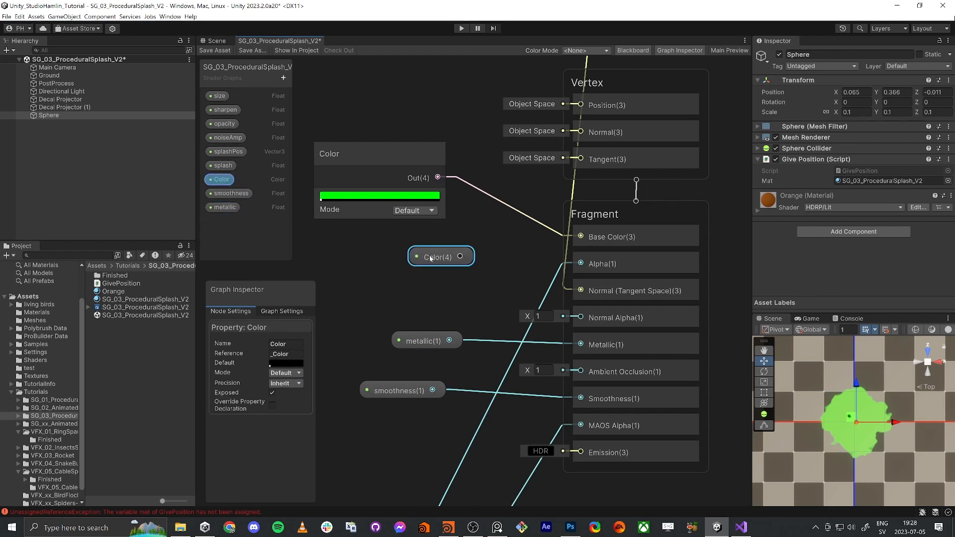
pyautogui.rightClick(371, 197)
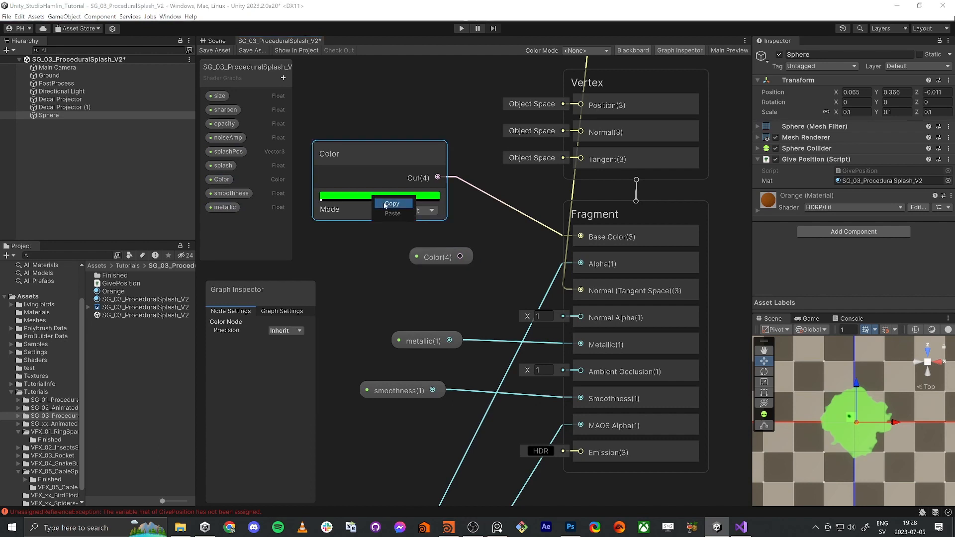
pyautogui.click(387, 204)
pyautogui.click(439, 255)
pyautogui.rightClick(285, 363)
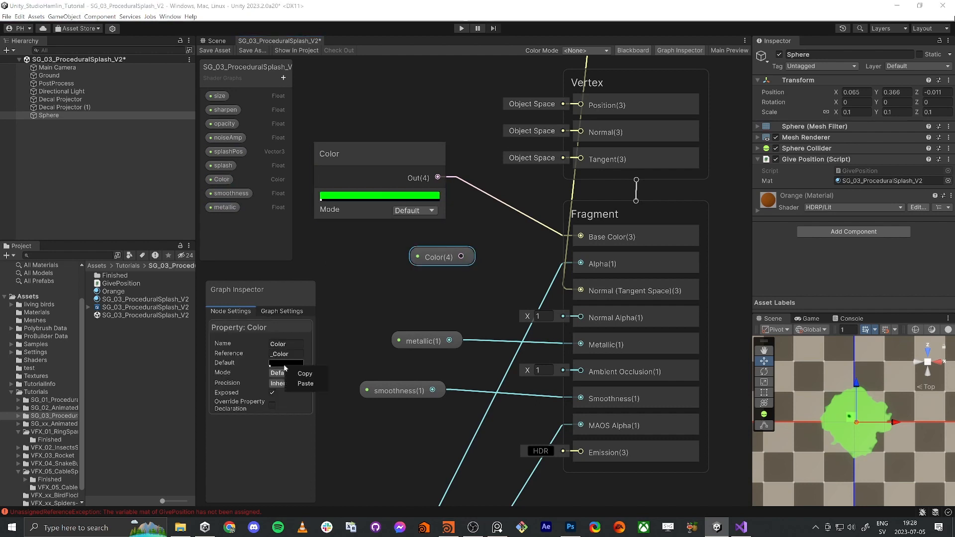
pyautogui.click(306, 384)
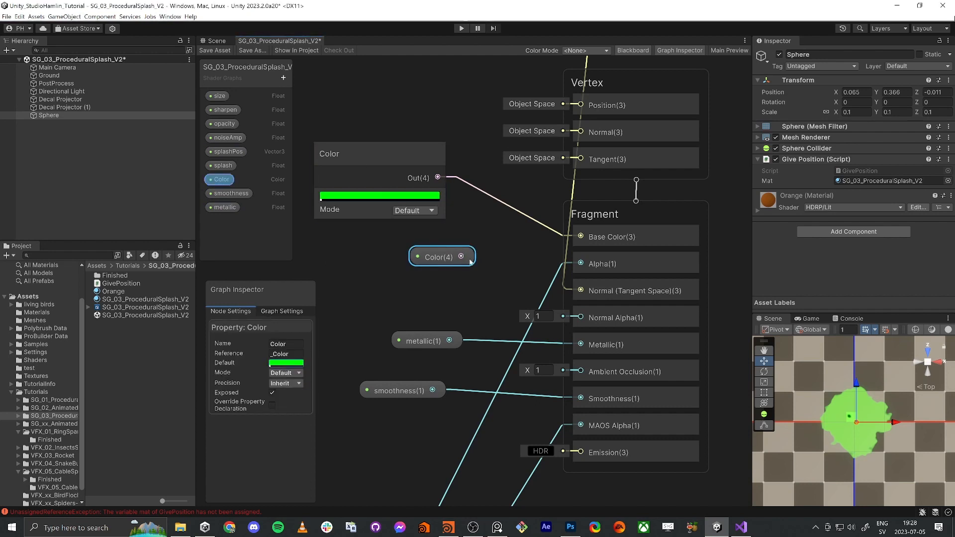
# Step: Replace the green Color node with the Color property as the Base Color source and align the property node beside that input
pyautogui.moveTo(461, 256); pyautogui.dragTo(581, 236)
pyautogui.moveTo(314, 97); pyautogui.dragTo(348, 224)
pyautogui.press('Delete')
pyautogui.moveTo(440, 263); pyautogui.dragTo(490, 242)
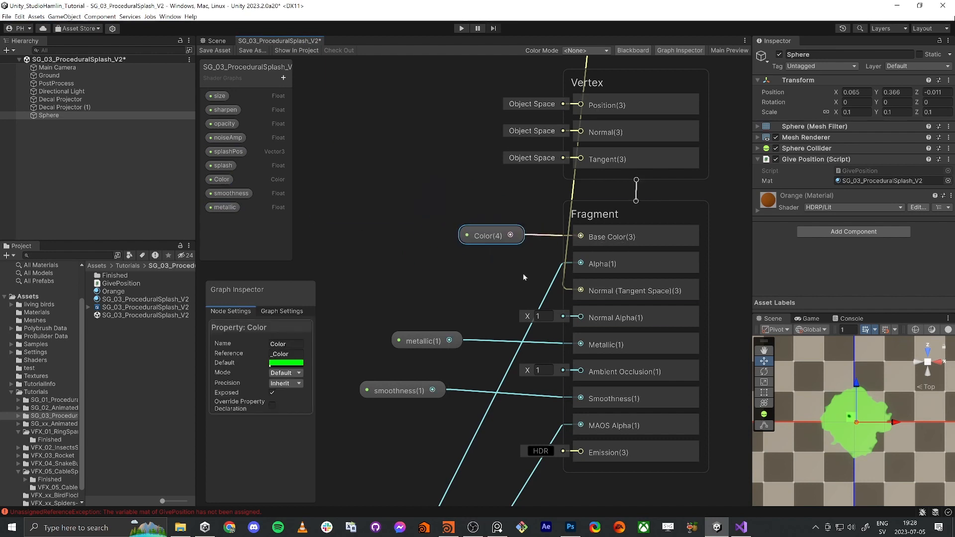
# Step: Place the opacity property as a node in the open area below the smoothness node
pyautogui.hotkey('alt', 'Tab')
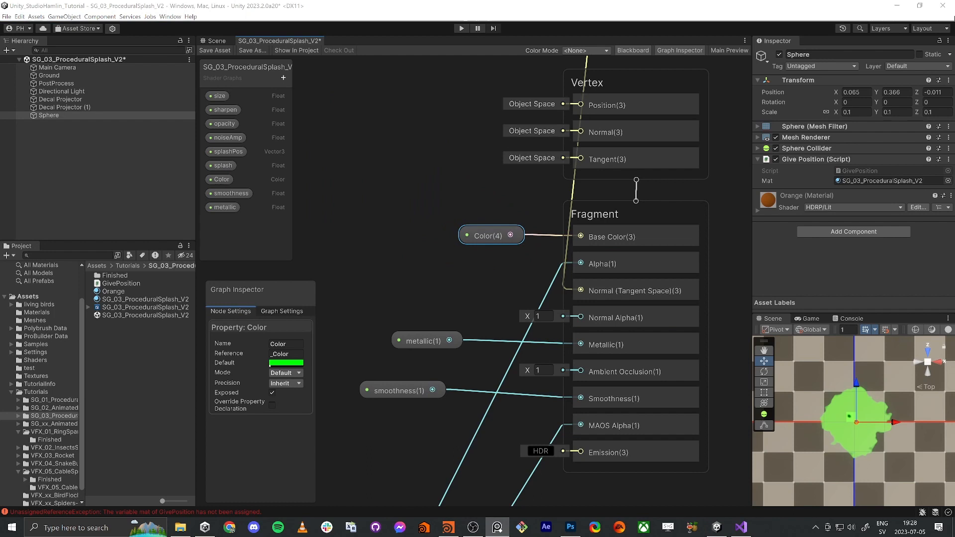
pyautogui.click(358, 273)
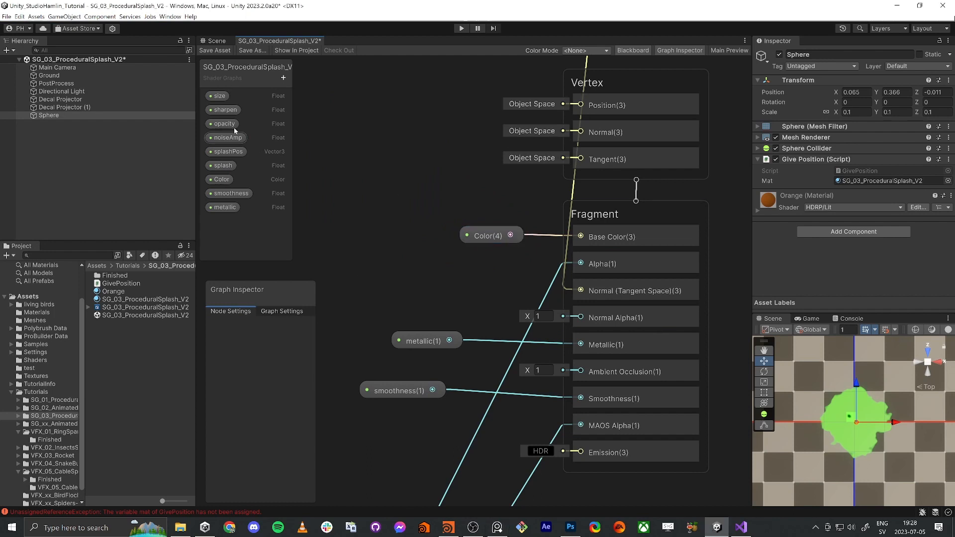
pyautogui.moveTo(224, 123); pyautogui.dragTo(436, 274)
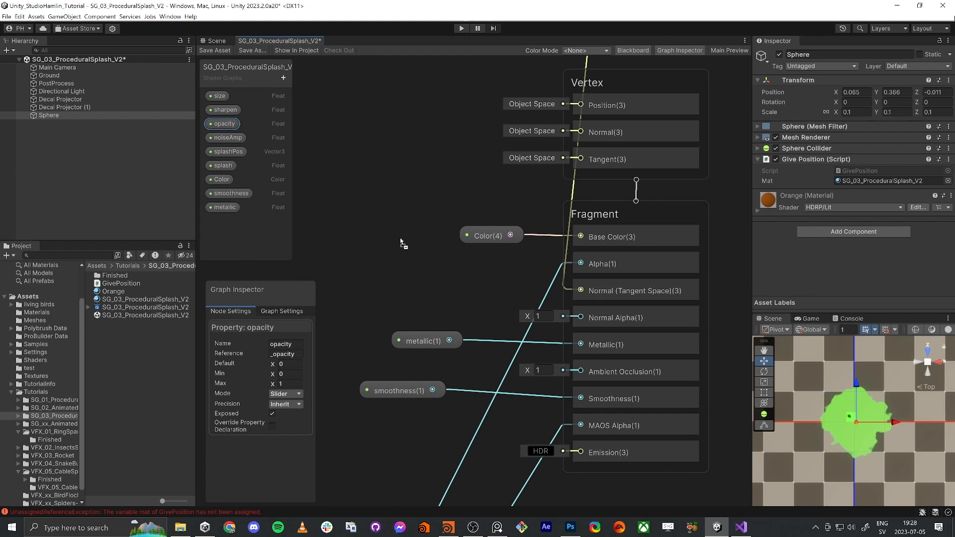
pyautogui.moveTo(401, 243); pyautogui.dragTo(414, 240)
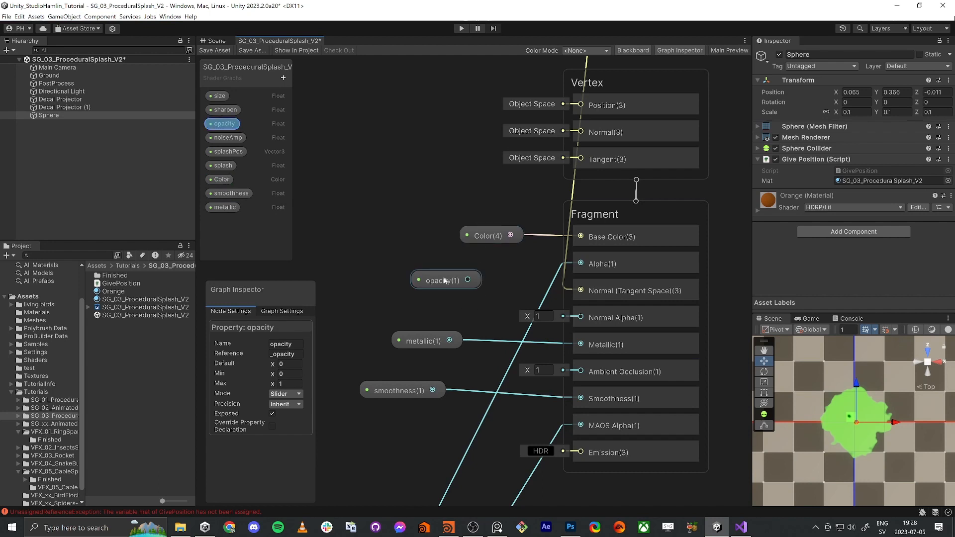
pyautogui.moveTo(446, 283); pyautogui.dragTo(411, 287)
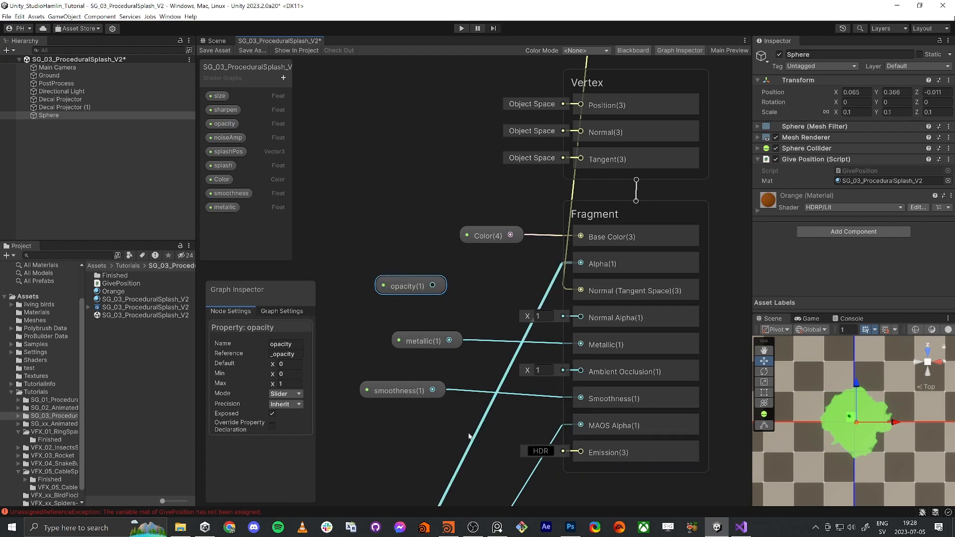
pyautogui.scroll(-4, 507, 234)
pyautogui.moveTo(508, 230); pyautogui.dragTo(441, 362)
# Step: Reorder the Fragment blocks so that Emission, MAOS Alpha and Alpha come last, in that order
pyautogui.moveTo(617, 222); pyautogui.dragTo(623, 297)
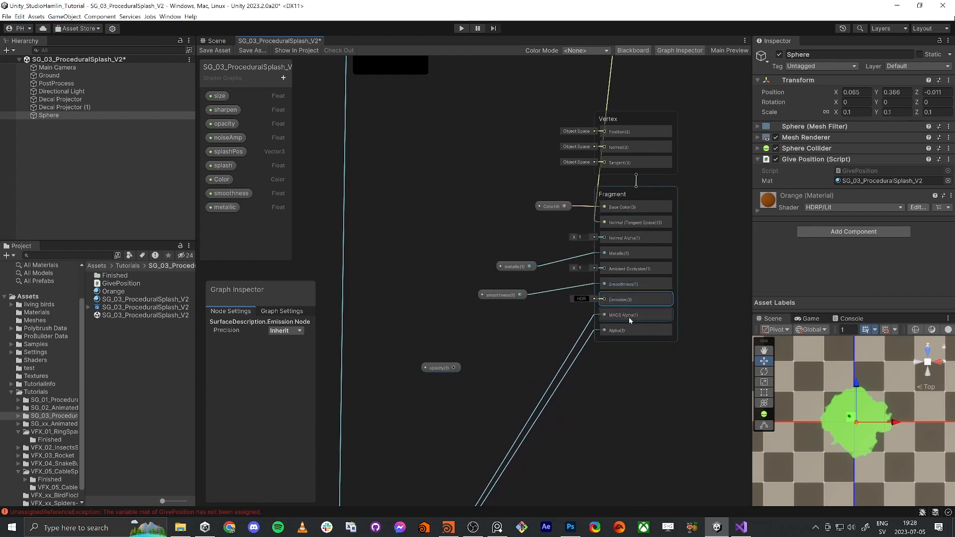
pyautogui.click(625, 330)
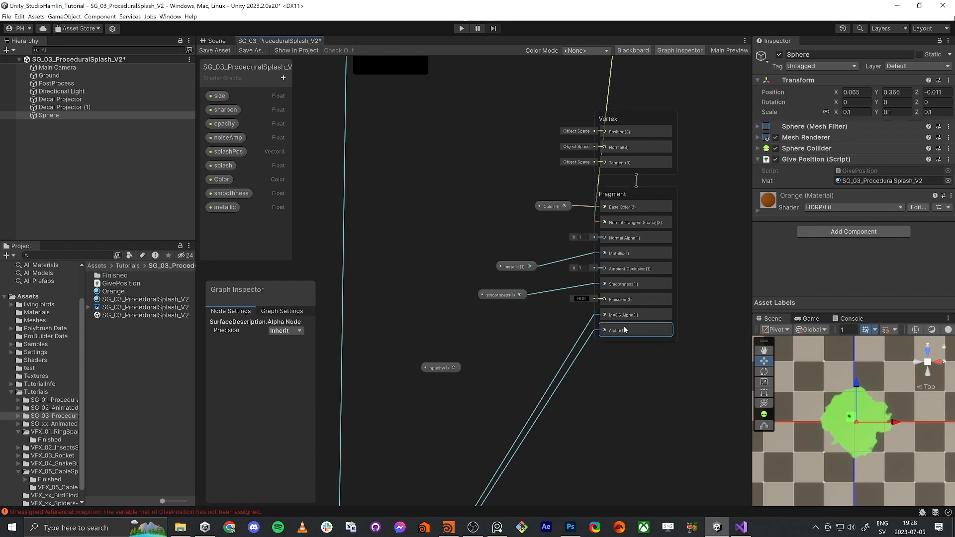
# Step: Add a Multiply node taking the Color Mask output in B and the opacity property in A
pyautogui.scroll(-2, 557, 413)
pyautogui.moveTo(557, 413); pyautogui.dragTo(621, 322, button='middle')
pyautogui.scroll(-1, 583, 420)
pyautogui.moveTo(583, 420); pyautogui.dragTo(611, 271, button='middle')
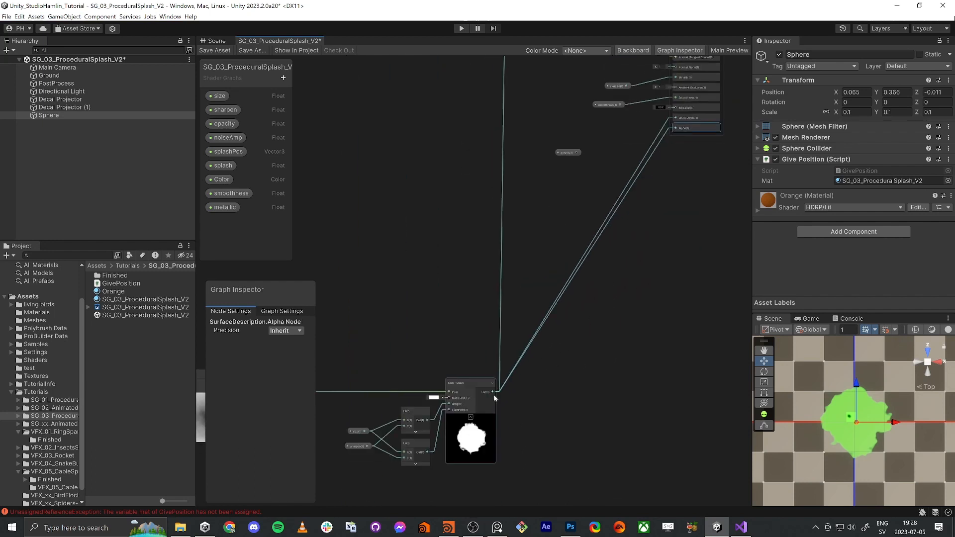
pyautogui.moveTo(494, 393); pyautogui.dragTo(561, 198)
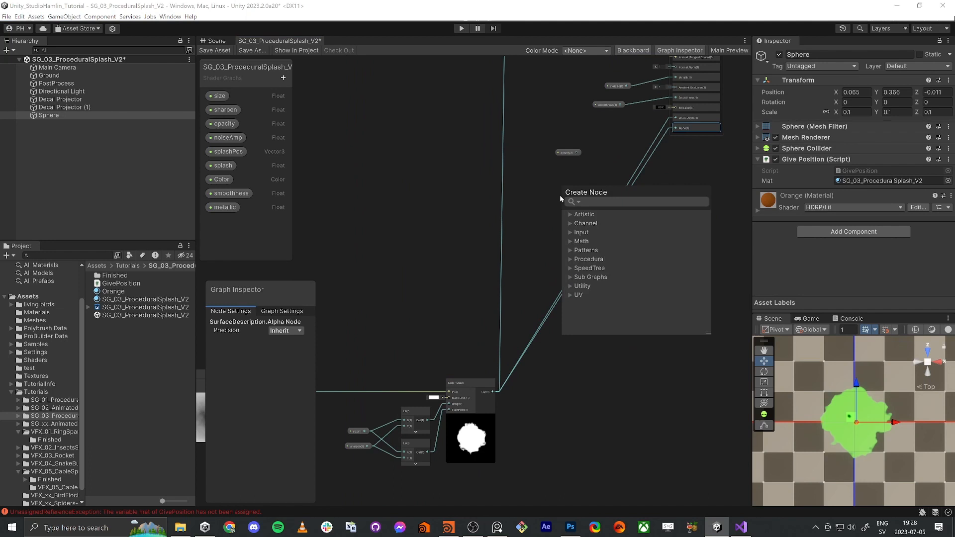
pyautogui.write('multiply')
pyautogui.press('Return')
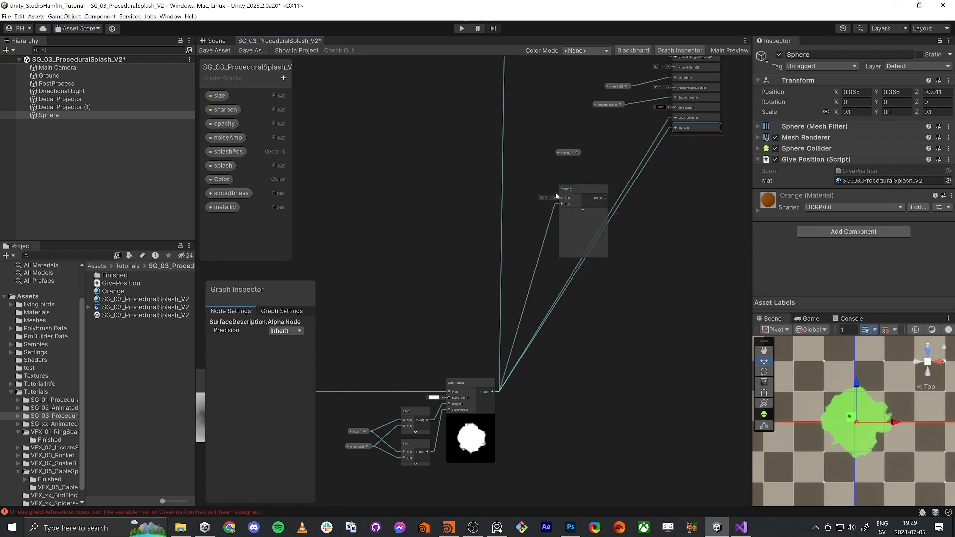
pyautogui.scroll(3, 560, 213)
pyautogui.moveTo(486, 220); pyautogui.dragTo(481, 306)
# Step: Set the opacity property's default value to 0.84
pyautogui.moveTo(442, 343); pyautogui.dragTo(574, 208, button='middle')
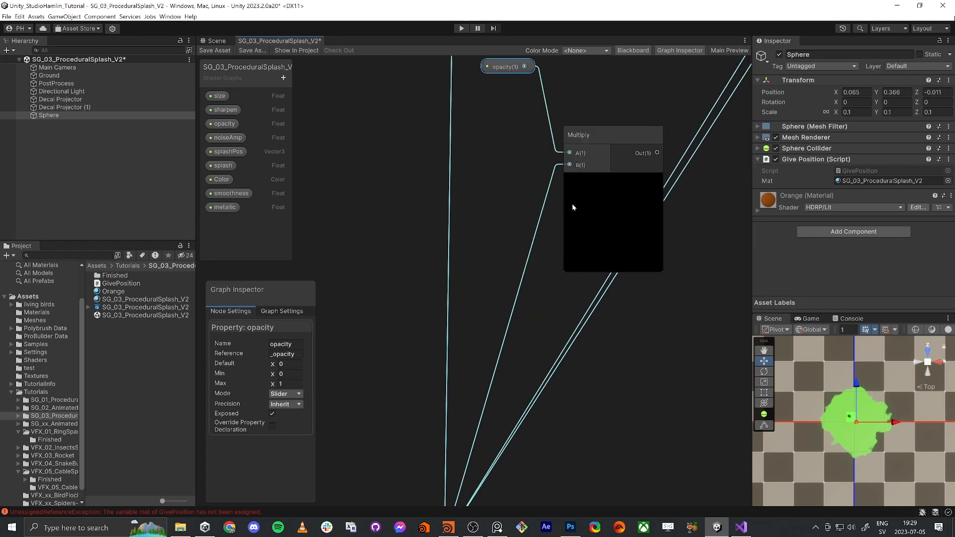
pyautogui.scroll(-2, 467, 490)
pyautogui.moveTo(466, 497); pyautogui.dragTo(596, 285, button='middle')
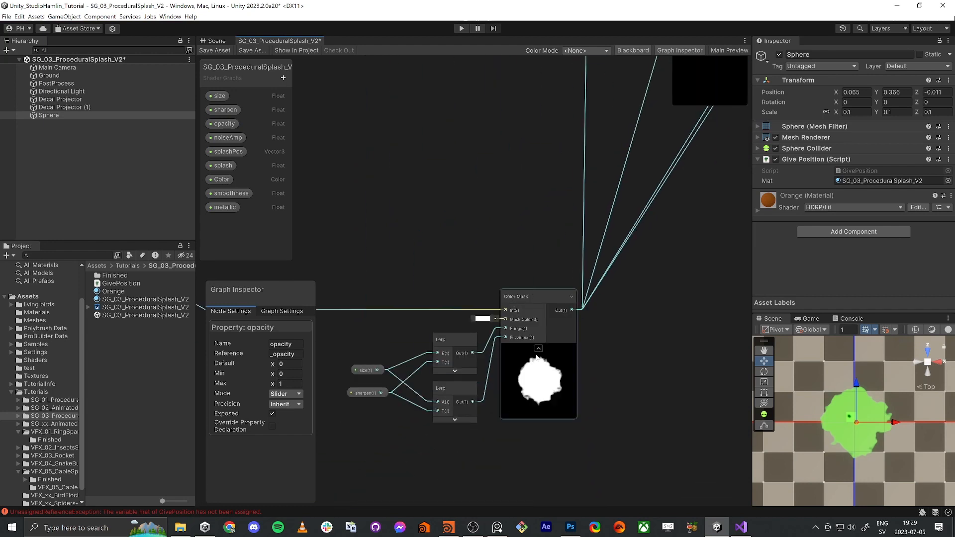
pyautogui.moveTo(731, 159); pyautogui.dragTo(495, 492, button='middle')
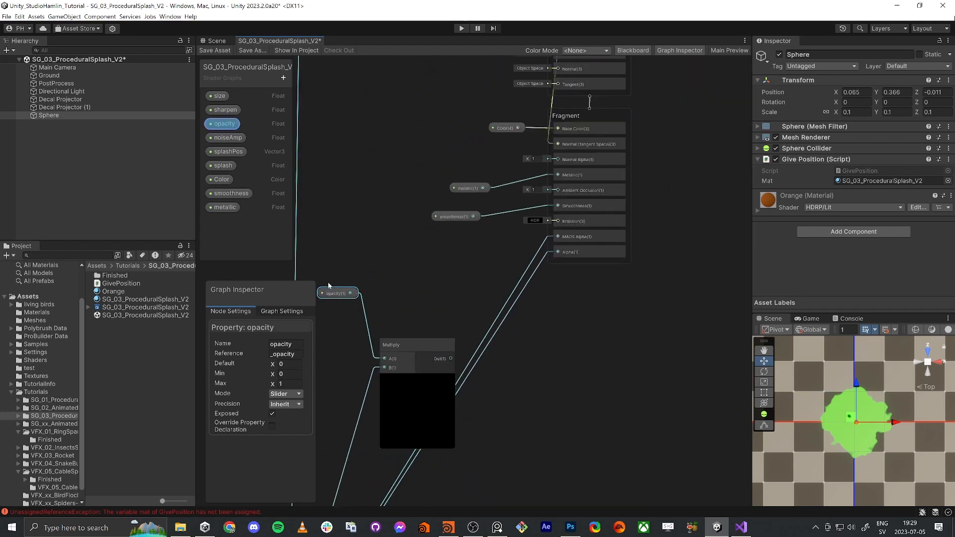
pyautogui.click(334, 294)
pyautogui.click(220, 130)
pyautogui.moveTo(275, 365); pyautogui.dragTo(291, 367)
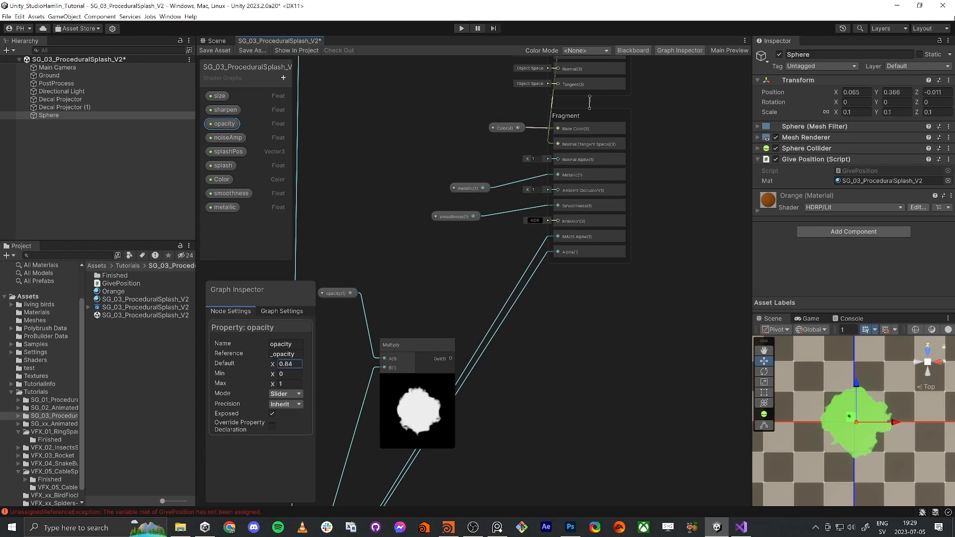
# Step: Set the opacity property's default to 1, and feed the opacity Multiply node's output into both MAOS Alpha and Alpha
pyautogui.write('1')
pyautogui.press('Tab')
pyautogui.moveTo(413, 351); pyautogui.dragTo(464, 299)
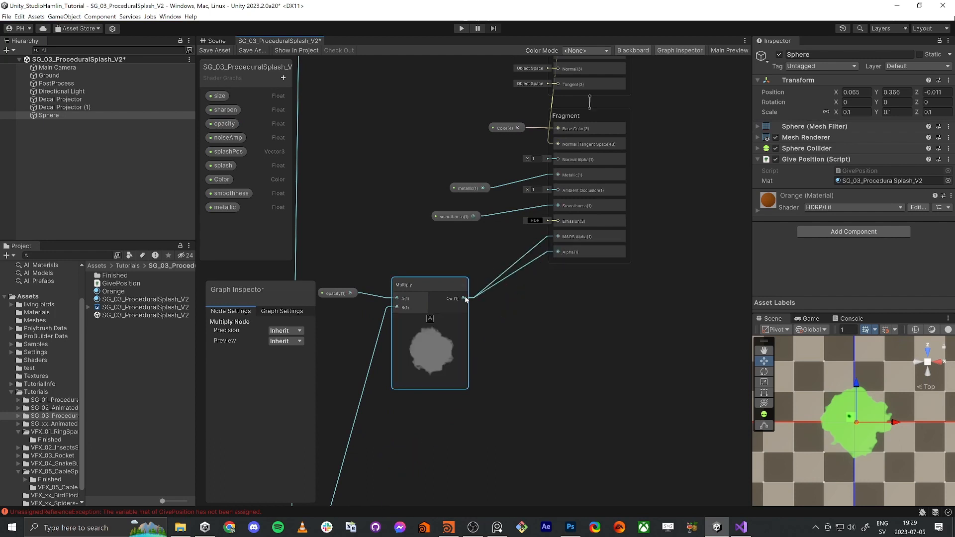
pyautogui.scroll(-1, 550, 353)
pyautogui.moveTo(550, 353); pyautogui.dragTo(605, 322, button='middle')
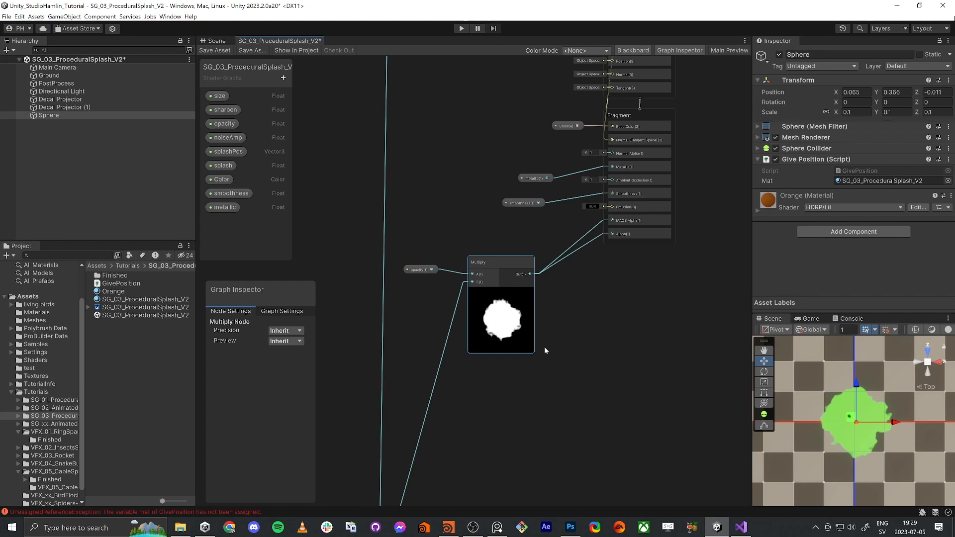
# Step: Place the splash property as a node between the Power node and the ripple Multiply node
pyautogui.click(221, 166)
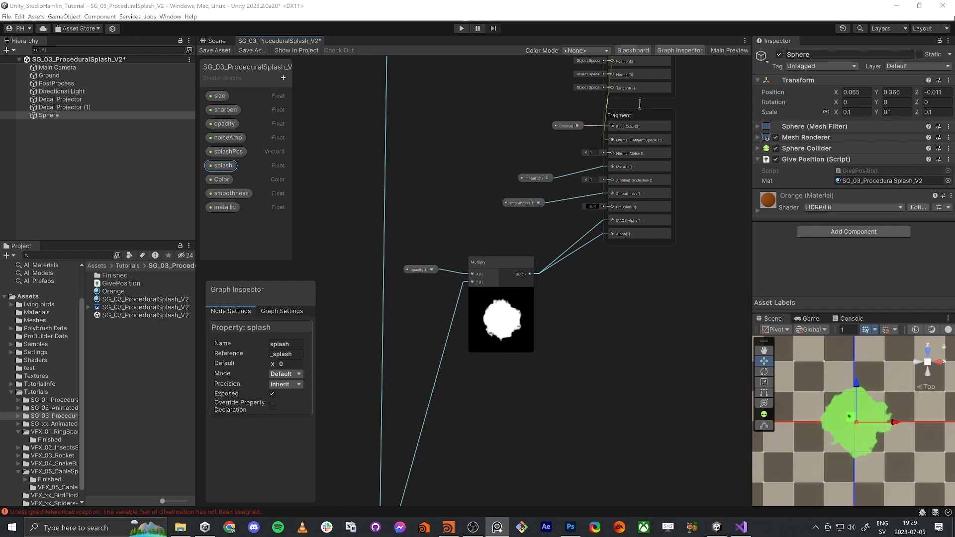
pyautogui.moveTo(418, 215); pyautogui.dragTo(619, 322, button='middle')
pyautogui.scroll(-4, 619, 322)
pyautogui.moveTo(452, 225); pyautogui.dragTo(481, 304, button='middle')
pyautogui.moveTo(416, 235); pyautogui.dragTo(507, 318, button='middle')
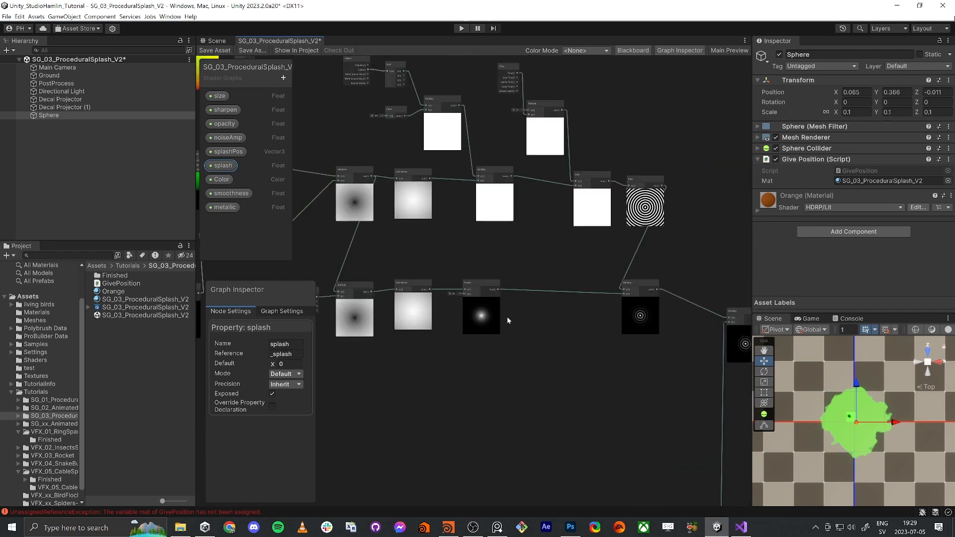
pyautogui.scroll(4, 530, 307)
pyautogui.moveTo(575, 322); pyautogui.dragTo(511, 298, button='middle')
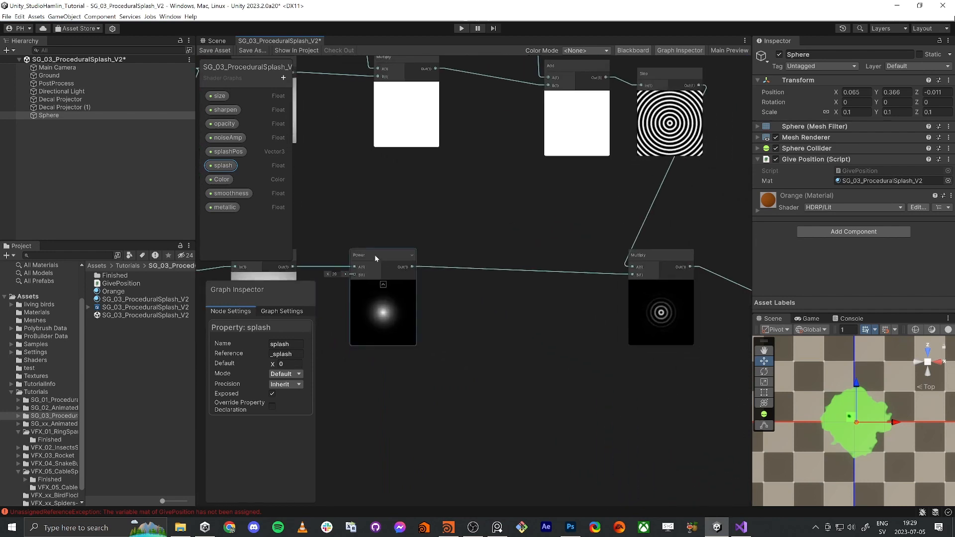
pyautogui.moveTo(377, 258); pyautogui.dragTo(381, 264)
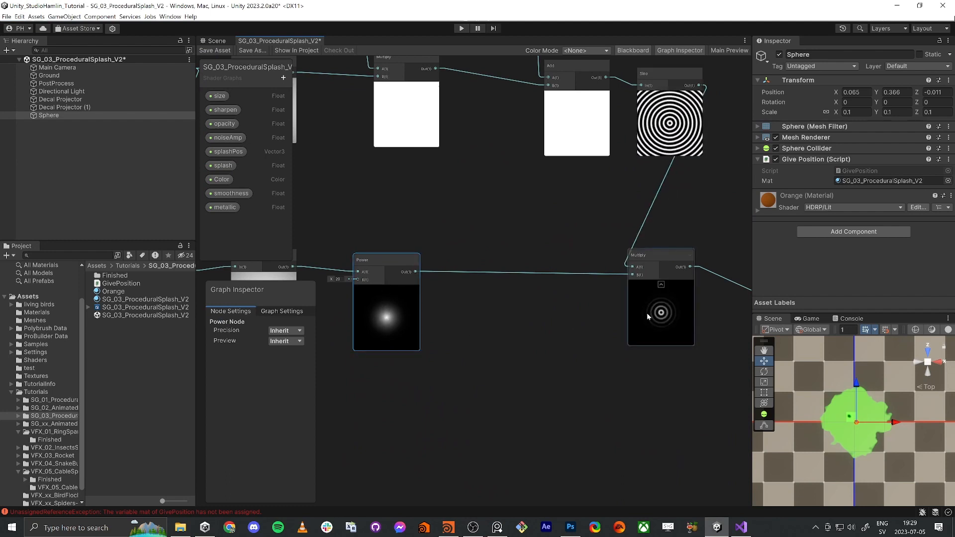
pyautogui.moveTo(224, 165); pyautogui.dragTo(511, 338)
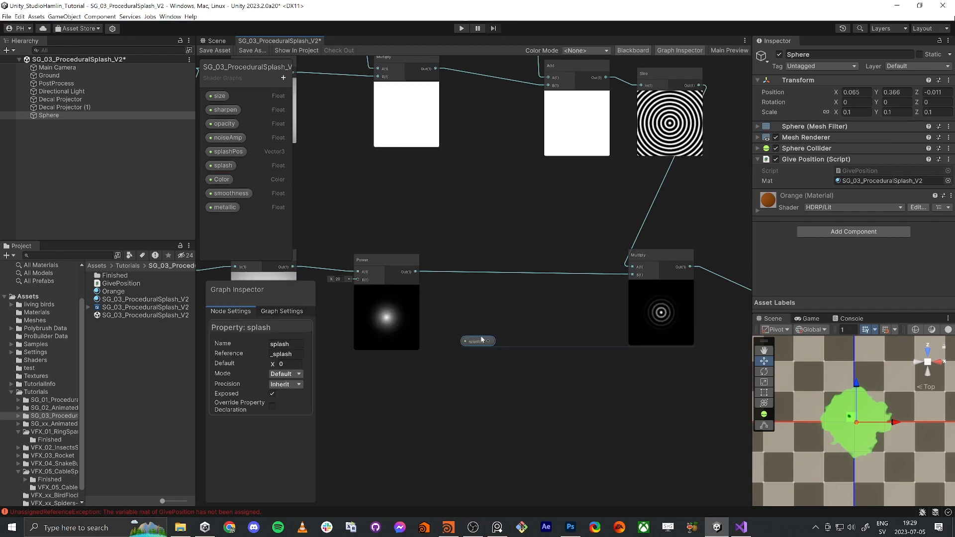
# Step: Insert a Multiply node between Power and the ripple Multiply, with Power feeding A and the output feeding the ripple Multiply's B
pyautogui.scroll(4, 513, 318)
pyautogui.press('space')
pyautogui.write('multiply')
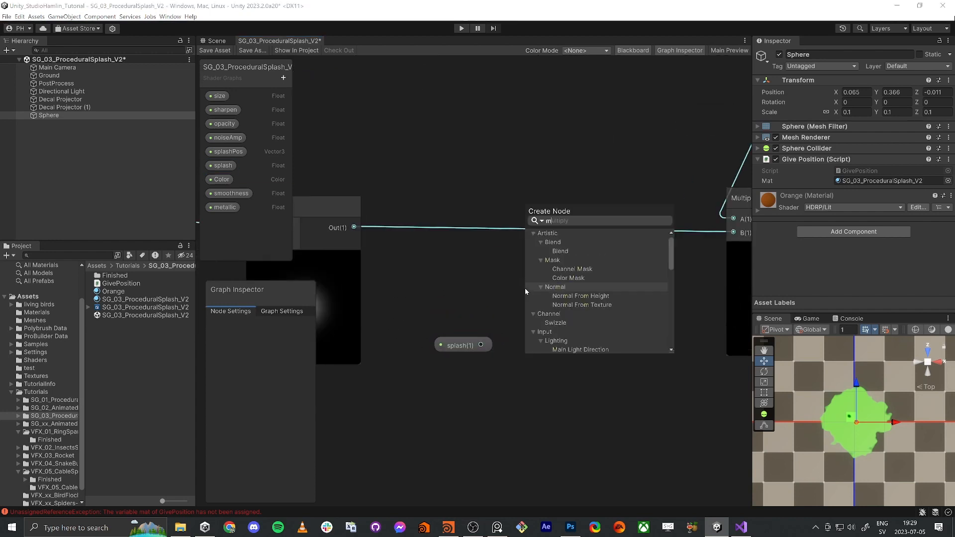
pyautogui.press('Return')
pyautogui.moveTo(354, 227); pyautogui.dragTo(534, 330)
pyautogui.moveTo(636, 331); pyautogui.dragTo(680, 233)
pyautogui.moveTo(497, 310); pyautogui.dragTo(472, 215)
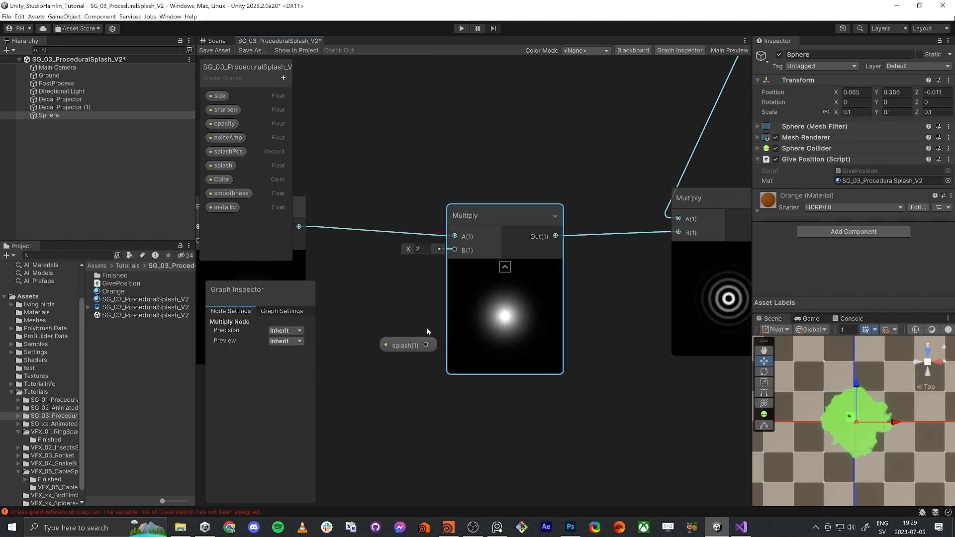
# Step: Connect the splash property to the new Multiply node's B input and place its node just beside that input
pyautogui.click(402, 345)
pyautogui.moveTo(401, 343)
pyautogui.mouseDown()
pyautogui.moveTo(355, 292)
pyautogui.moveTo(450, 257)
pyautogui.mouseUp()
pyautogui.moveTo(370, 298); pyautogui.dragTo(384, 277)
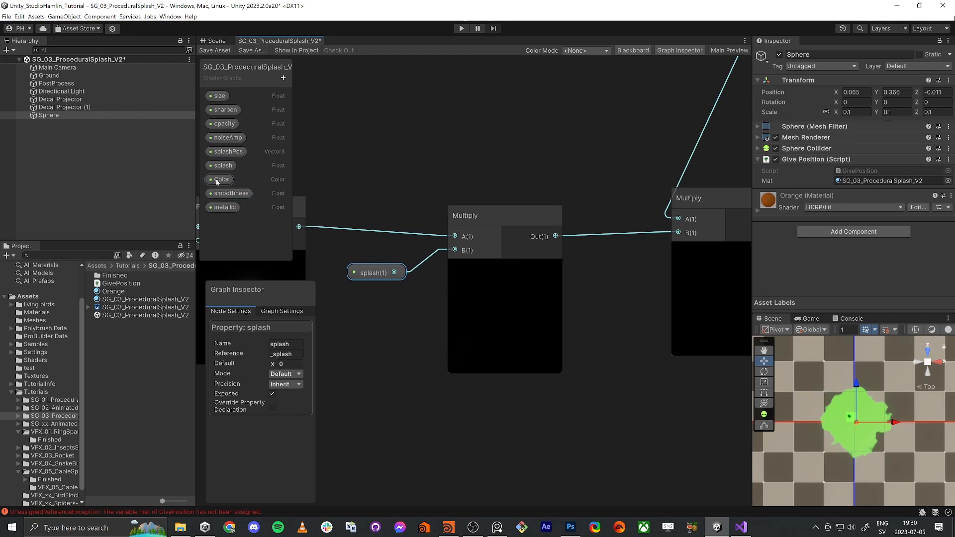
# Step: Switch the splash property to Slider mode and save the shader graph
pyautogui.click(285, 373)
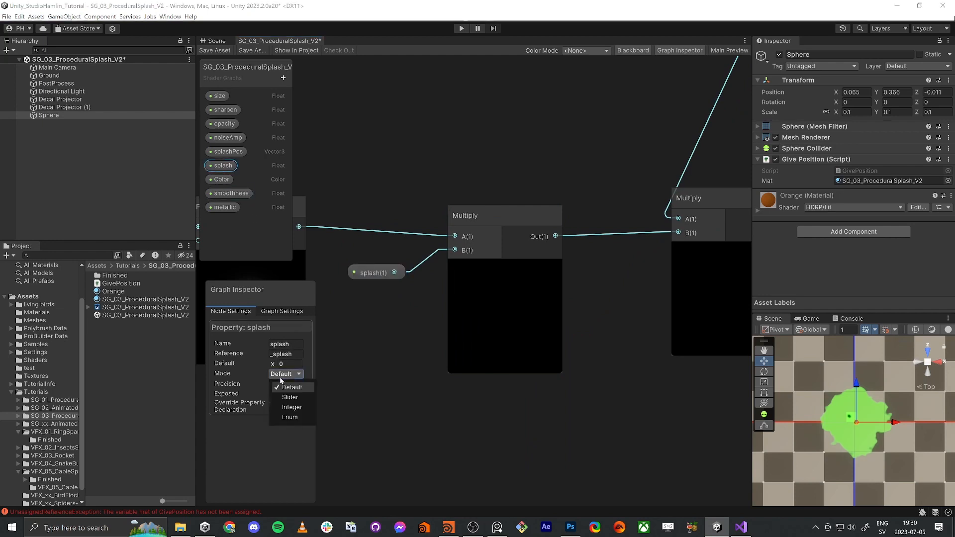
pyautogui.click(288, 394)
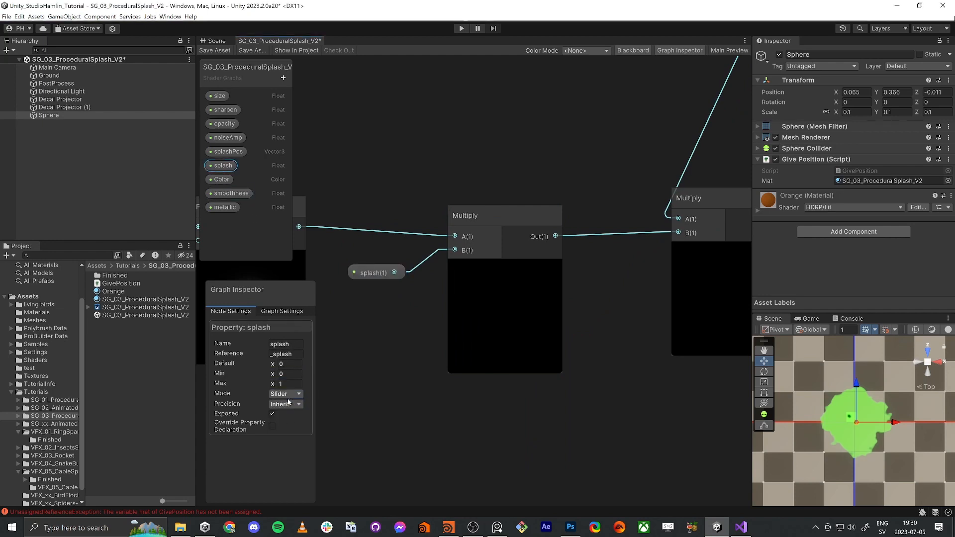
pyautogui.click(219, 51)
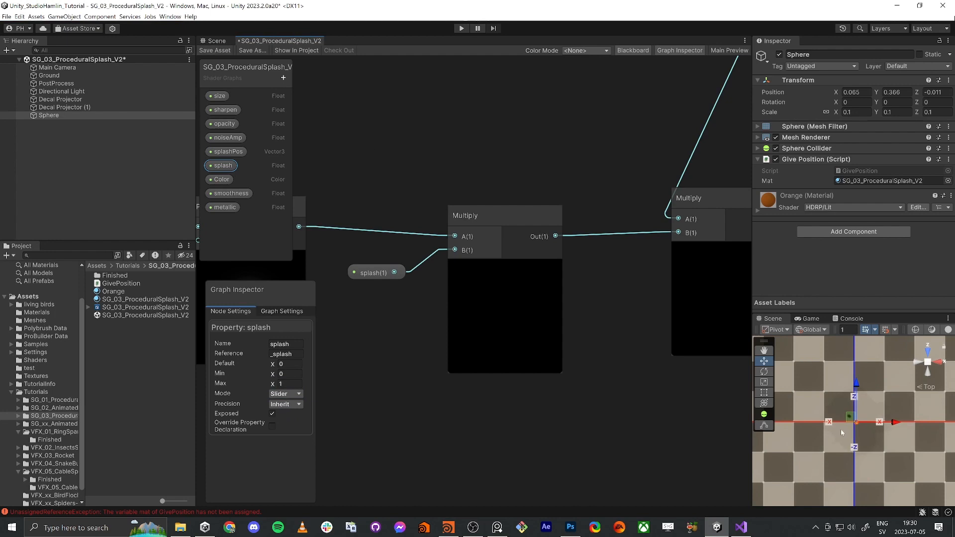
pyautogui.scroll(5, 842, 432)
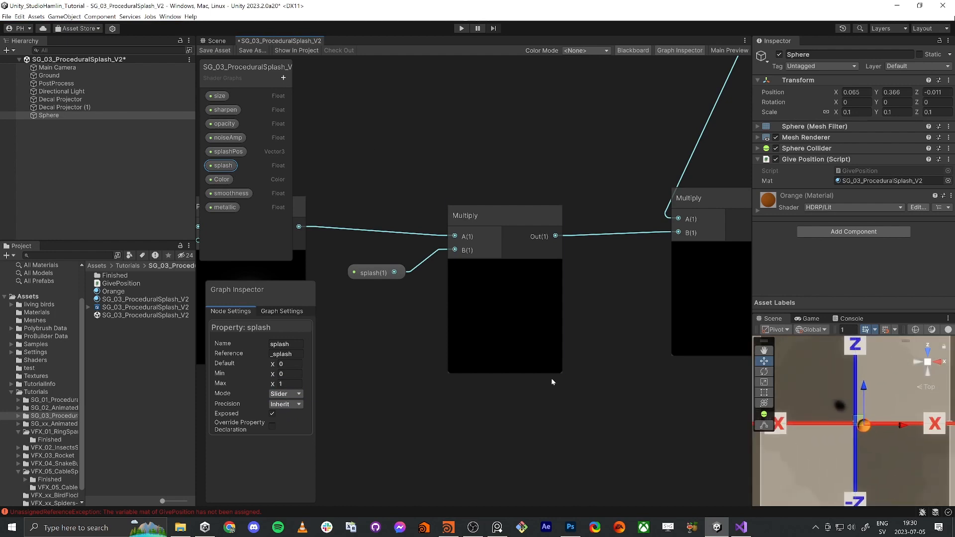
# Step: Try routing splashPos through the Transform node into the Subtract node's A input, and save the shader graph
pyautogui.scroll(-10, 551, 383)
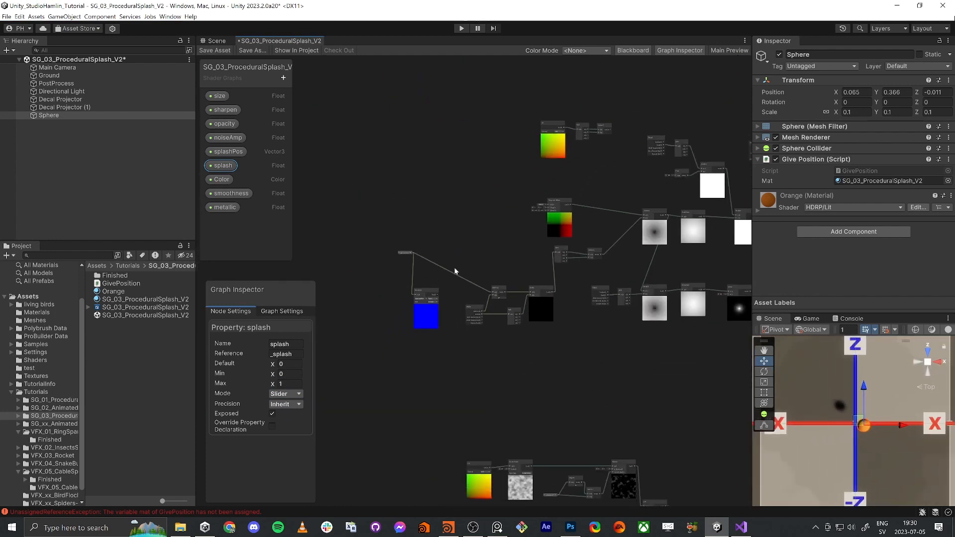
pyautogui.scroll(4, 455, 271)
pyautogui.moveTo(386, 290); pyautogui.dragTo(399, 279)
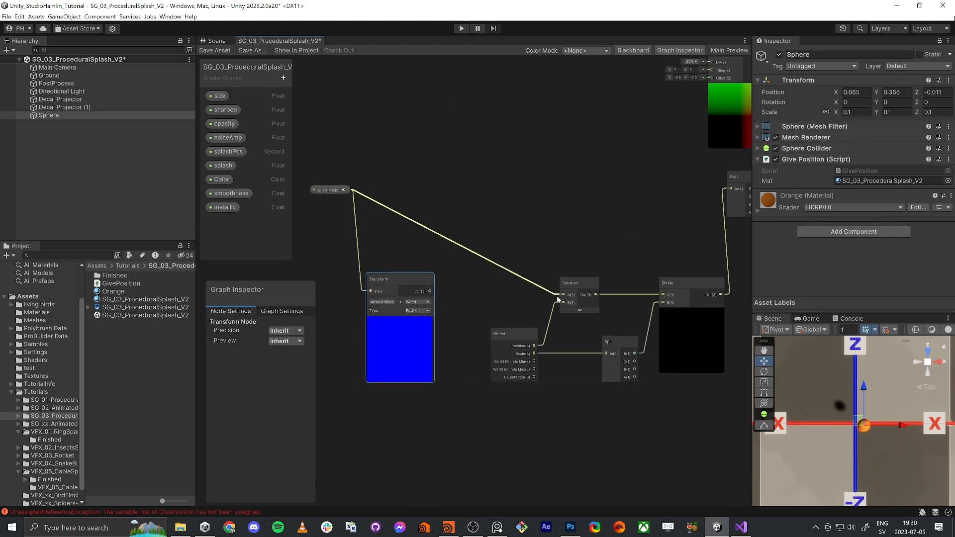
pyautogui.moveTo(564, 294); pyautogui.dragTo(430, 291)
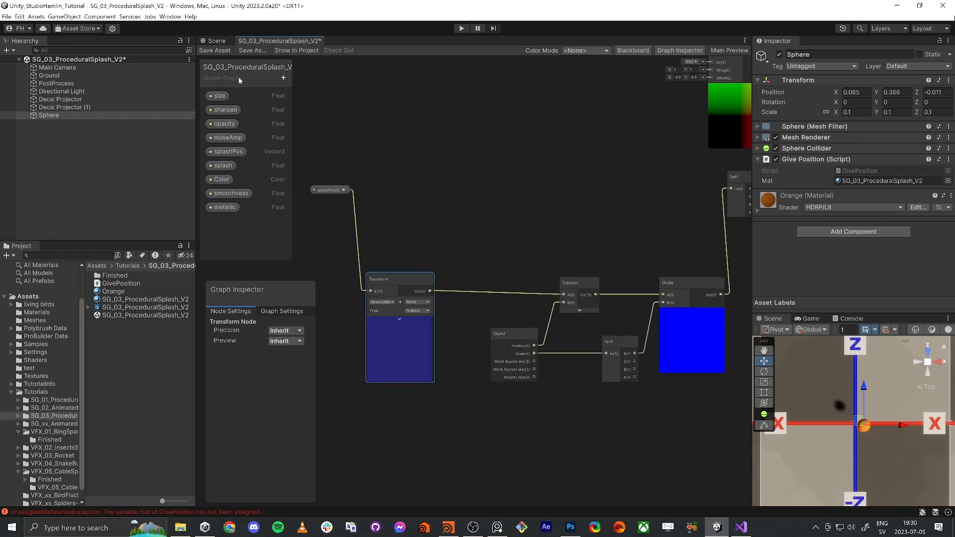
pyautogui.click(213, 50)
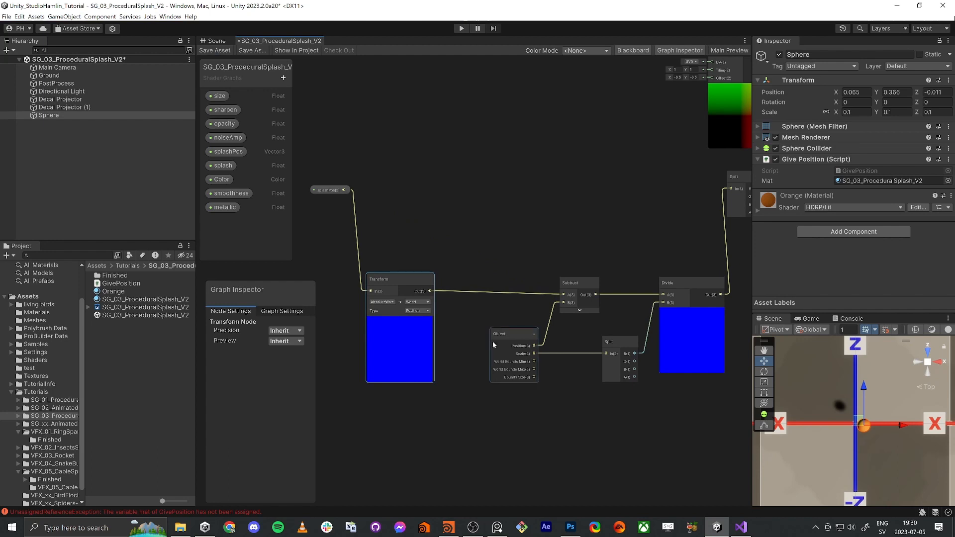
# Step: In the SG_03_ProceduralSplash_V2 material, set Color to bright green and raise sharpen, opacity and splash to 1
pyautogui.scroll(-6, 493, 342)
pyautogui.scroll(2, 452, 348)
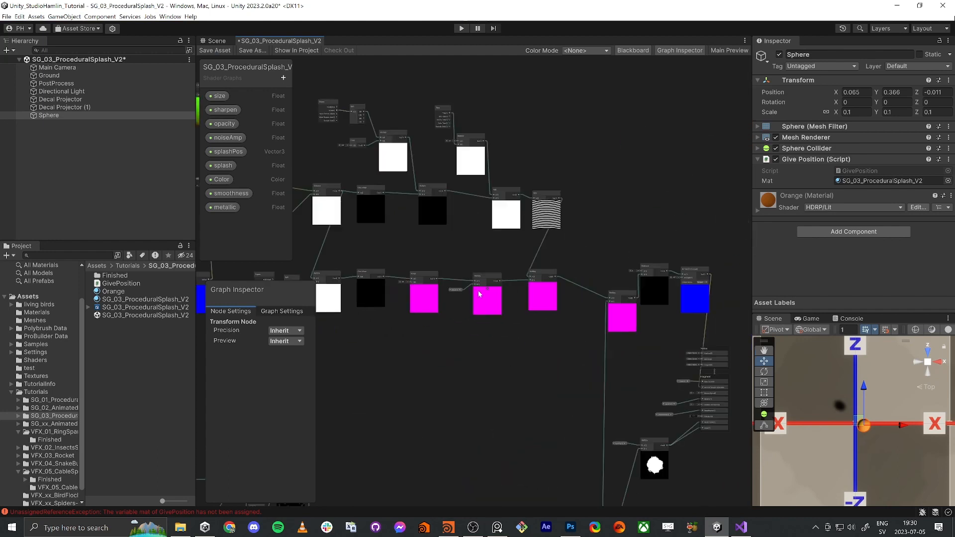
pyautogui.moveTo(532, 371); pyautogui.dragTo(502, 364, button='middle')
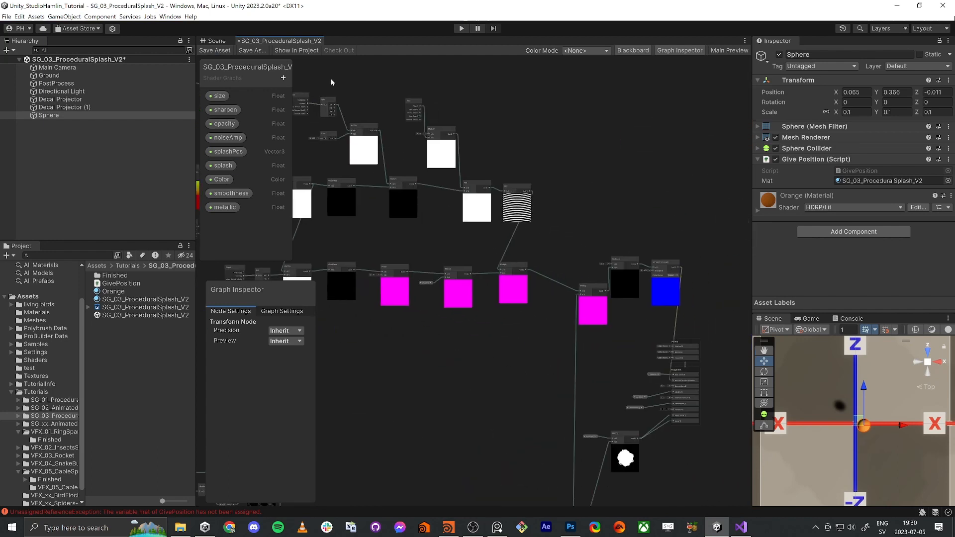
pyautogui.click(208, 41)
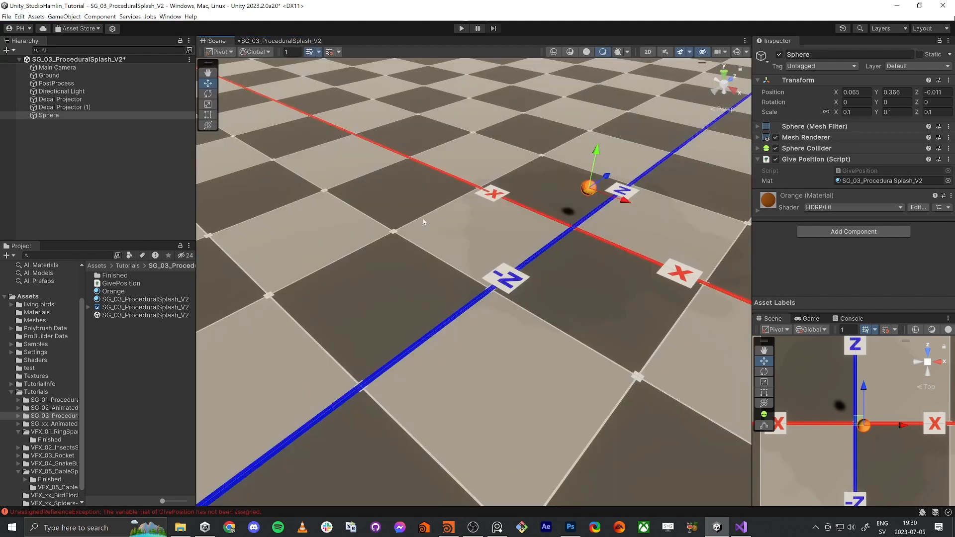
pyautogui.scroll(3, 530, 222)
pyautogui.moveTo(531, 222); pyautogui.dragTo(527, 229, button='right')
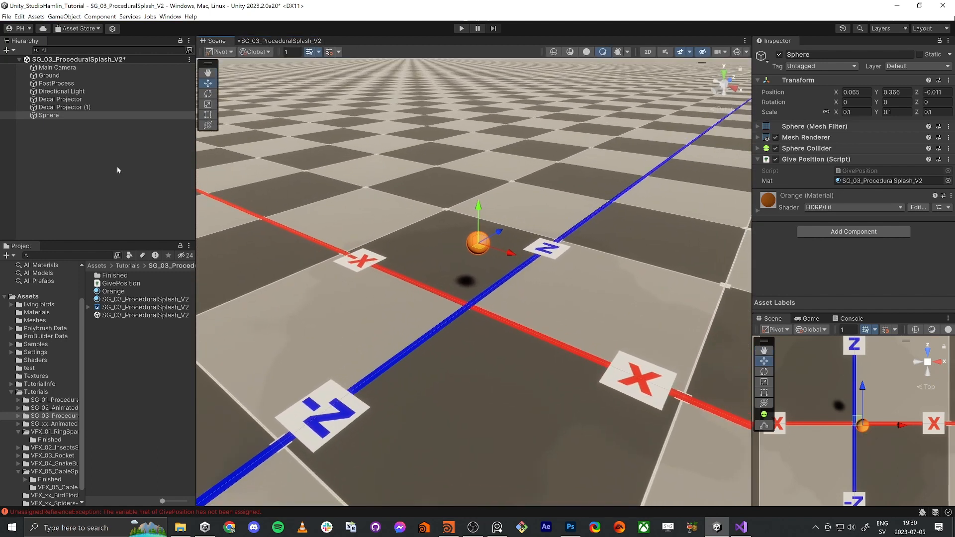
pyautogui.click(66, 107)
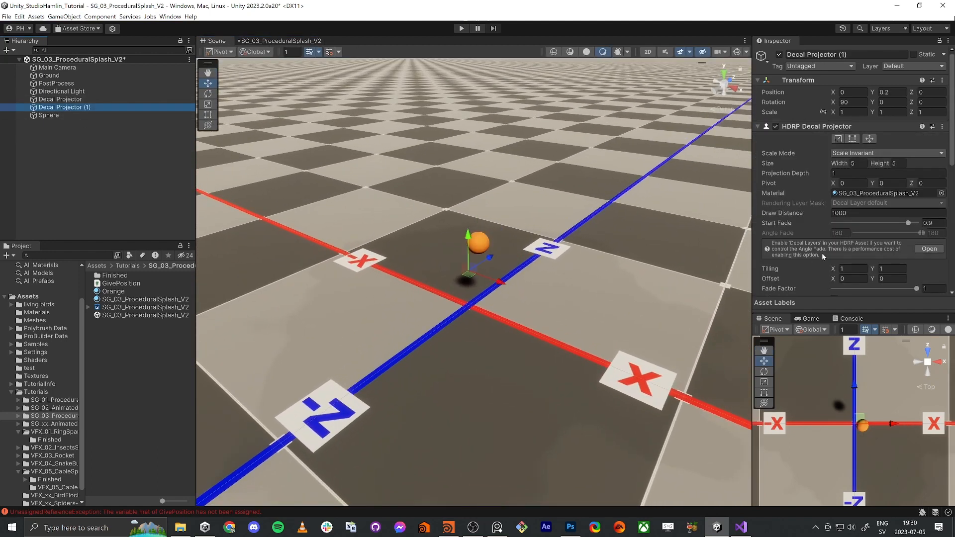
pyautogui.click(144, 300)
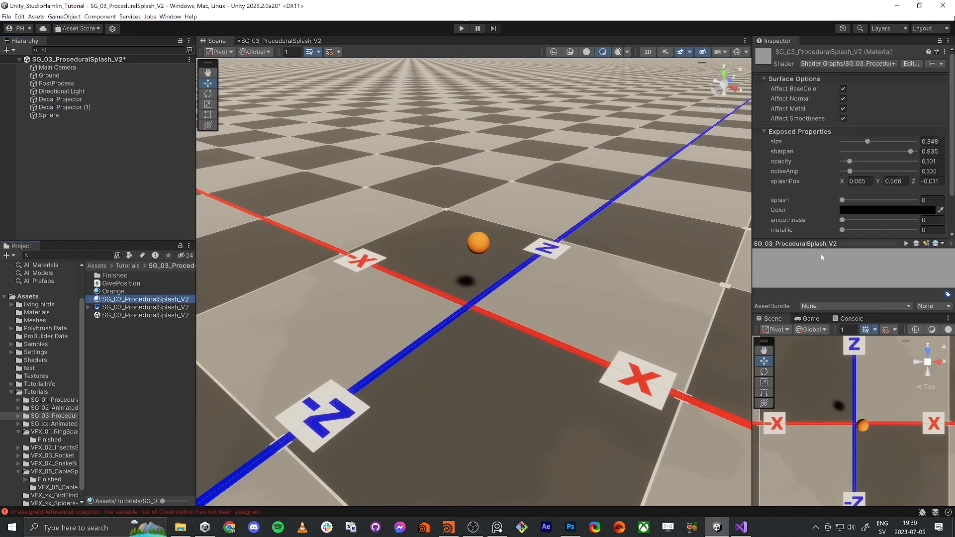
pyautogui.click(867, 211)
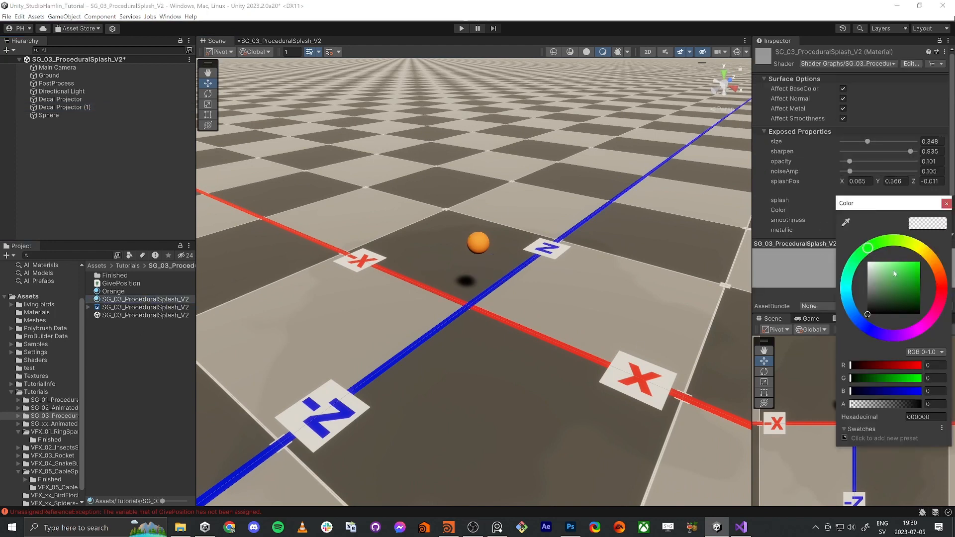
pyautogui.click(894, 274)
pyautogui.click(943, 204)
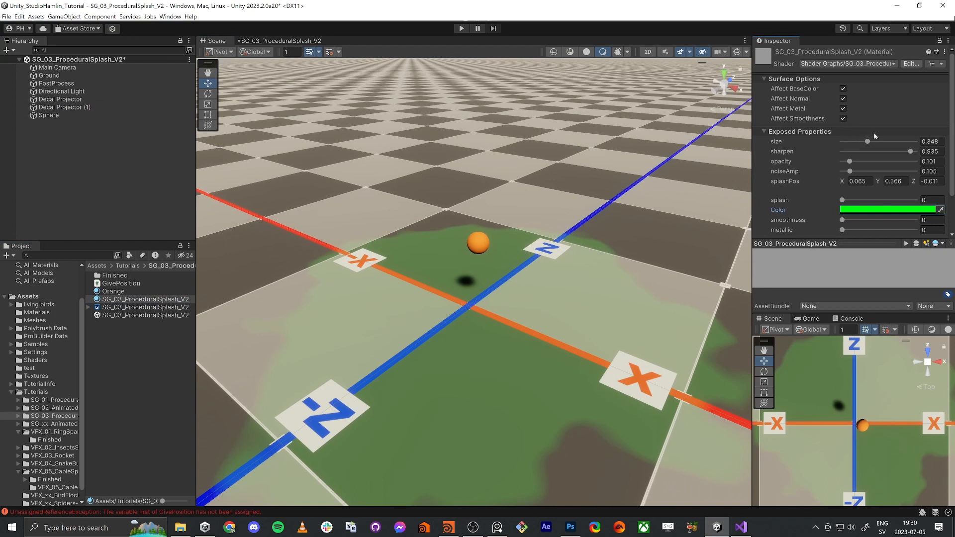
pyautogui.moveTo(875, 161); pyautogui.dragTo(924, 166)
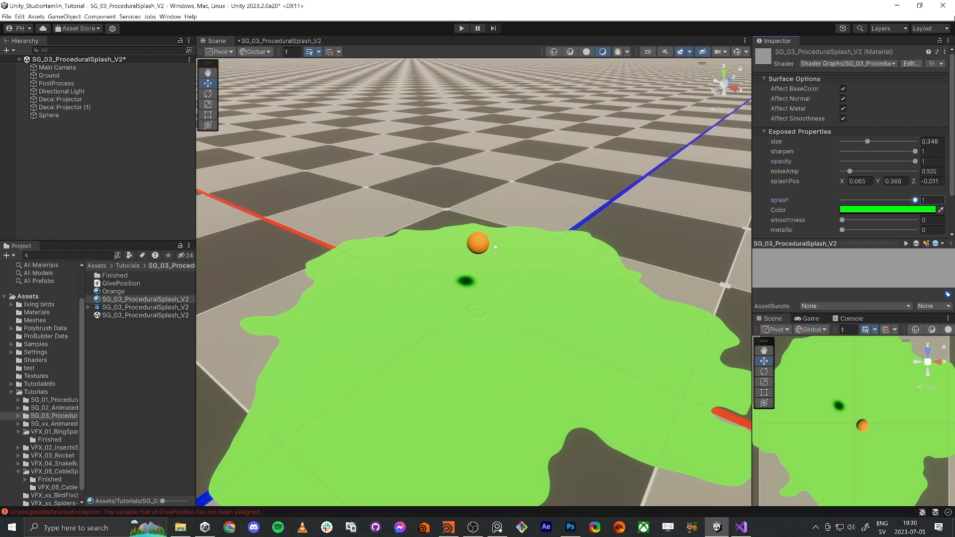
# Step: Lower the sphere in the scene to Y 0.115 and look closely at the ripples beneath it
pyautogui.click(478, 245)
pyautogui.moveTo(482, 231); pyautogui.dragTo(481, 249)
pyautogui.keyDown('alt'); pyautogui.moveTo(455, 296); pyautogui.dragTo(487, 296); pyautogui.keyUp('alt')
pyautogui.moveTo(487, 296); pyautogui.dragTo(508, 363, button='right')
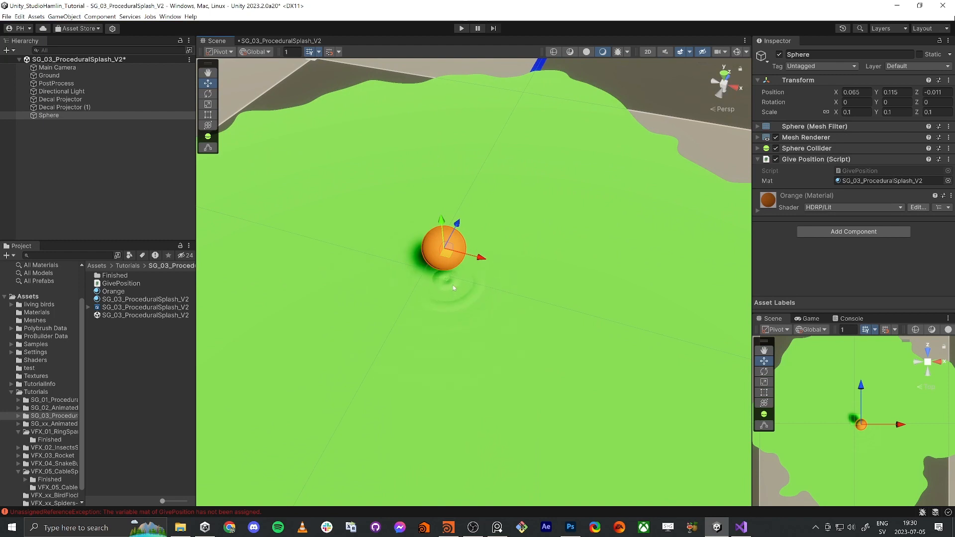
# Step: Back in the shader graph, move the Multiply node feeding Maximum further away from it, towards the ripple Multiply
pyautogui.click(278, 41)
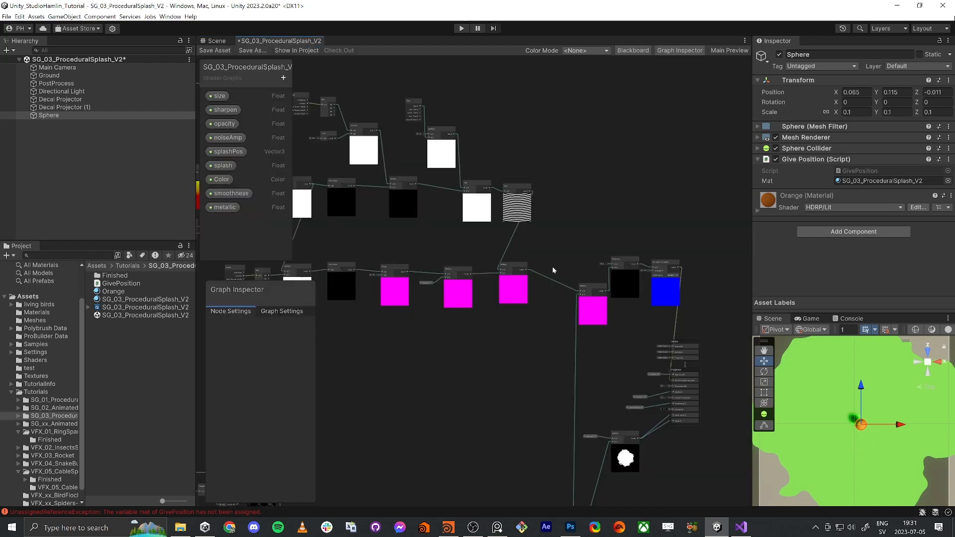
pyautogui.scroll(5, 612, 273)
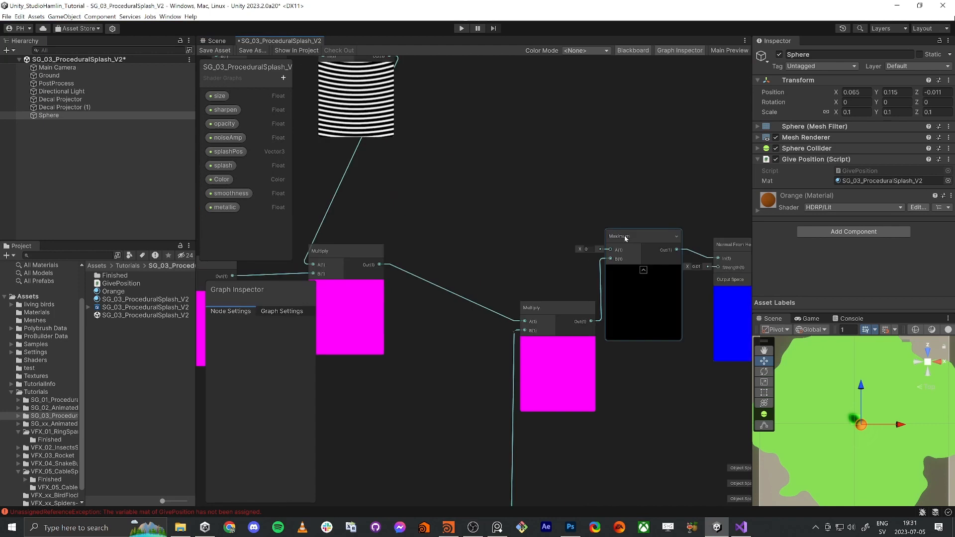
pyautogui.scroll(-4, 491, 230)
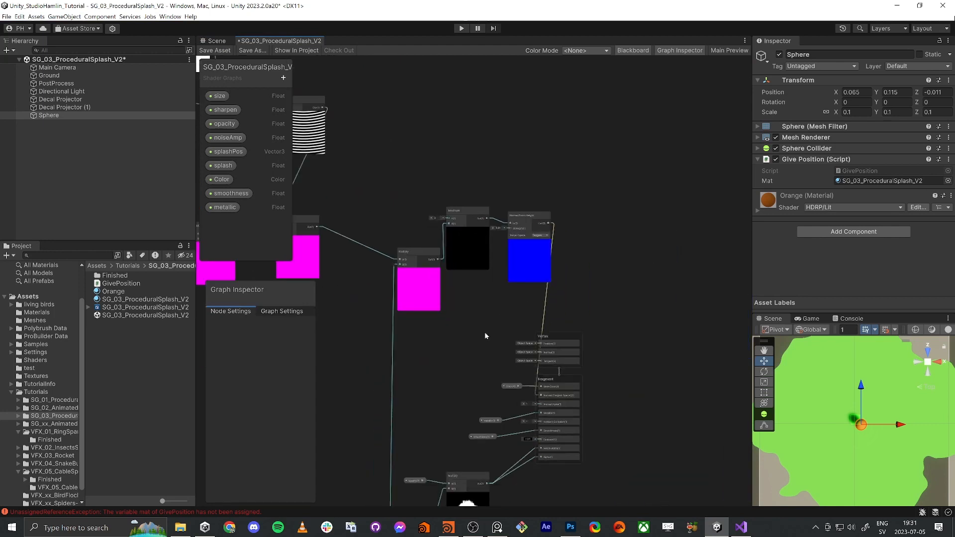
pyautogui.moveTo(485, 332); pyautogui.dragTo(573, 339, button='middle')
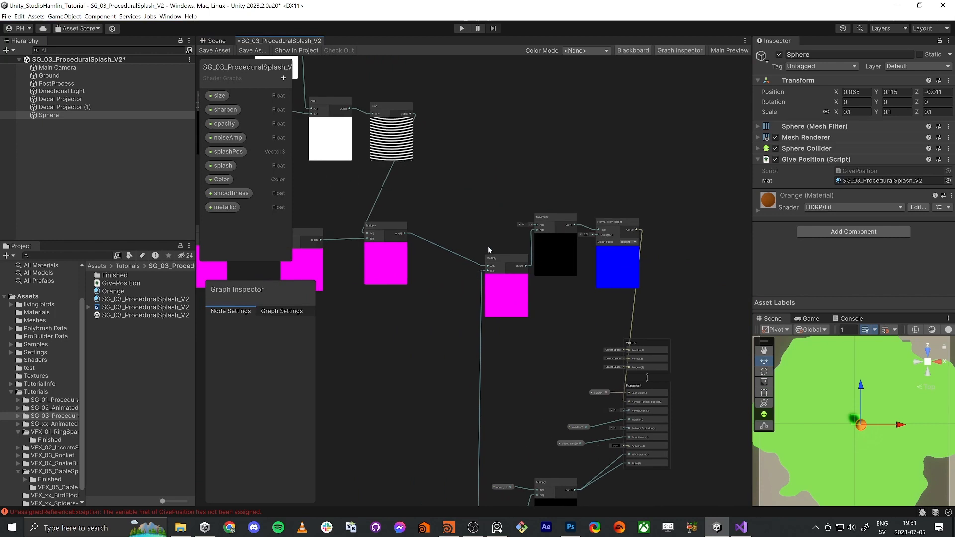
pyautogui.moveTo(491, 257); pyautogui.dragTo(463, 259)
pyautogui.scroll(3, 512, 306)
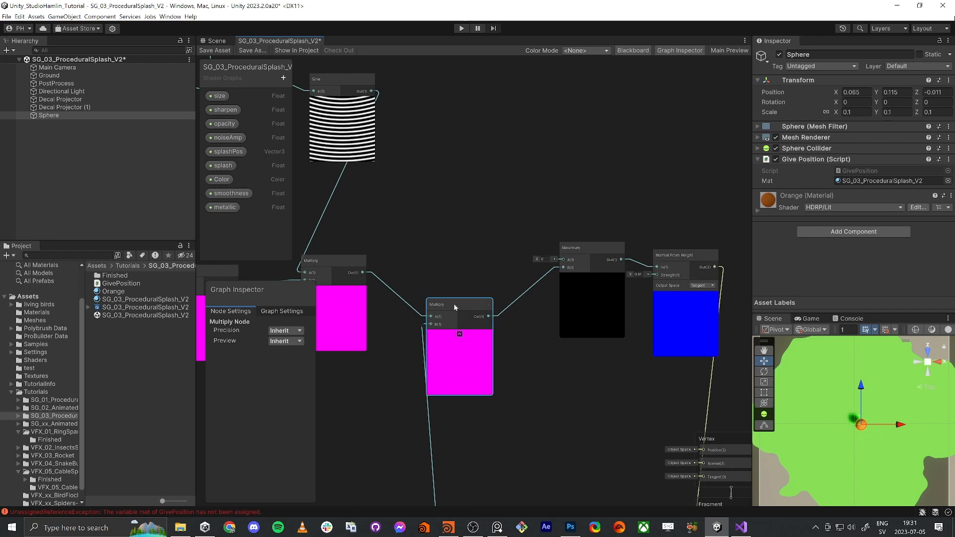
# Step: Connect splashPos directly to the Subtract node's A input, bypassing the Transform node, and save the shader graph
pyautogui.scroll(-5, 438, 255)
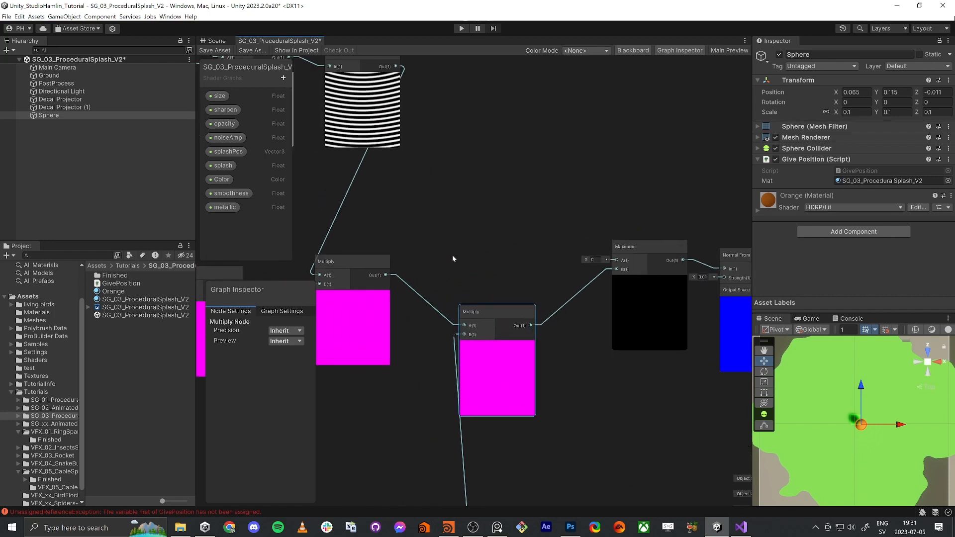
pyautogui.moveTo(398, 294); pyautogui.dragTo(577, 271, button='middle')
pyautogui.moveTo(346, 316); pyautogui.dragTo(644, 370, button='middle')
pyautogui.scroll(5, 448, 282)
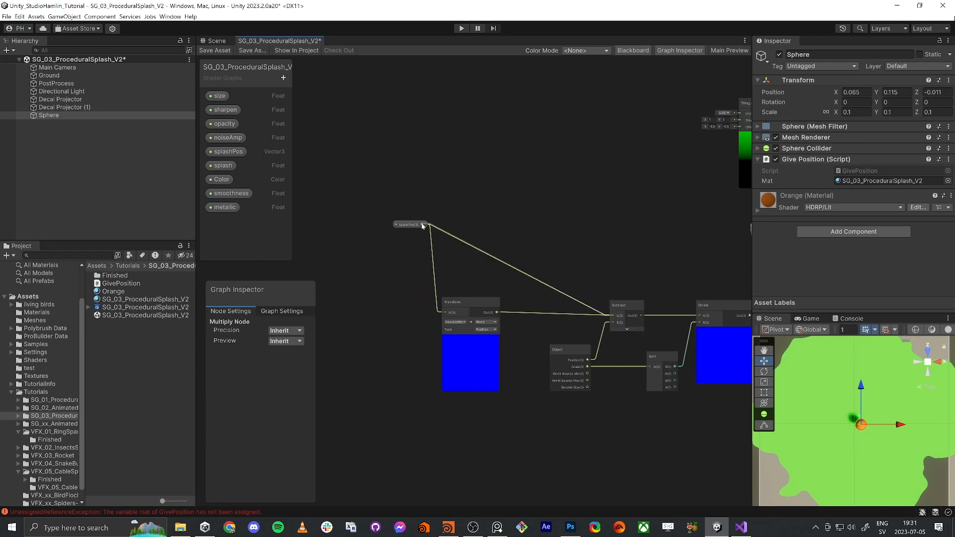
pyautogui.moveTo(422, 226); pyautogui.dragTo(423, 225)
pyautogui.click(213, 52)
# Step: Set the splash property's default value to 1
pyautogui.scroll(-4, 524, 186)
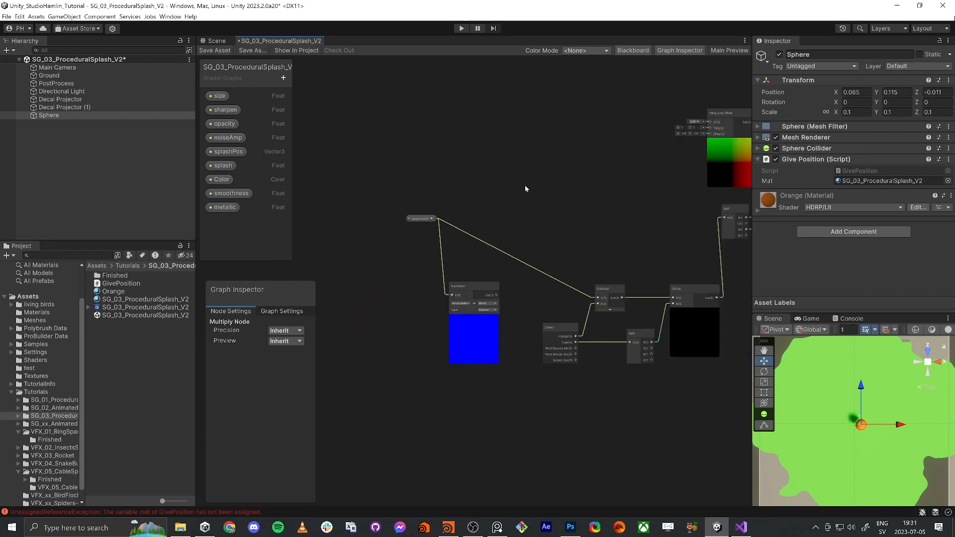
pyautogui.moveTo(707, 396); pyautogui.dragTo(422, 373, button='middle')
pyautogui.moveTo(605, 333); pyautogui.dragTo(412, 331, button='middle')
pyautogui.moveTo(639, 285); pyautogui.dragTo(539, 312, button='middle')
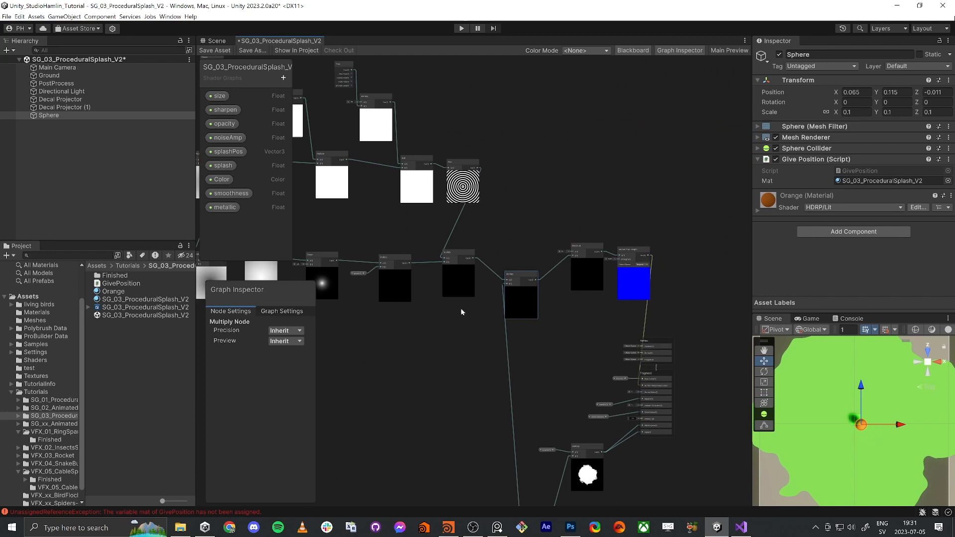
pyautogui.scroll(5, 461, 312)
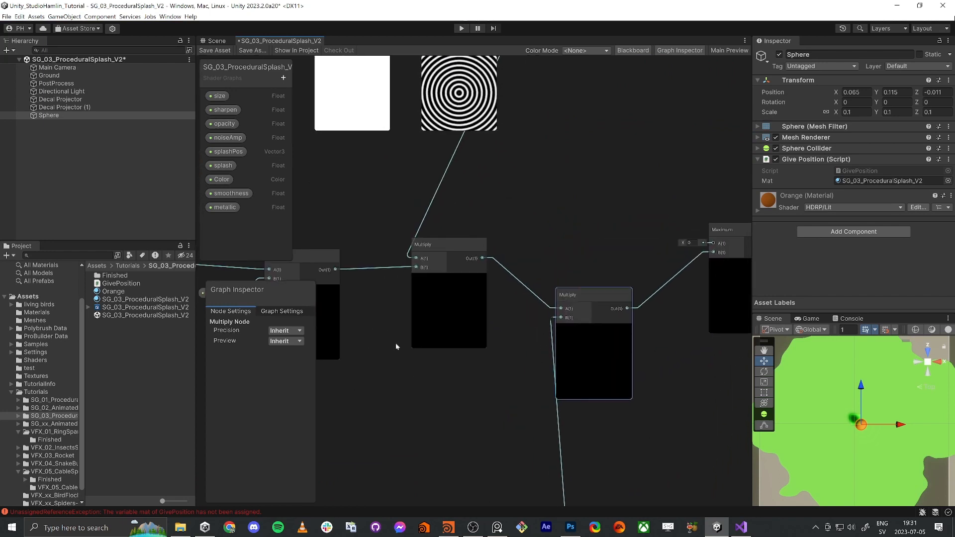
pyautogui.click(222, 165)
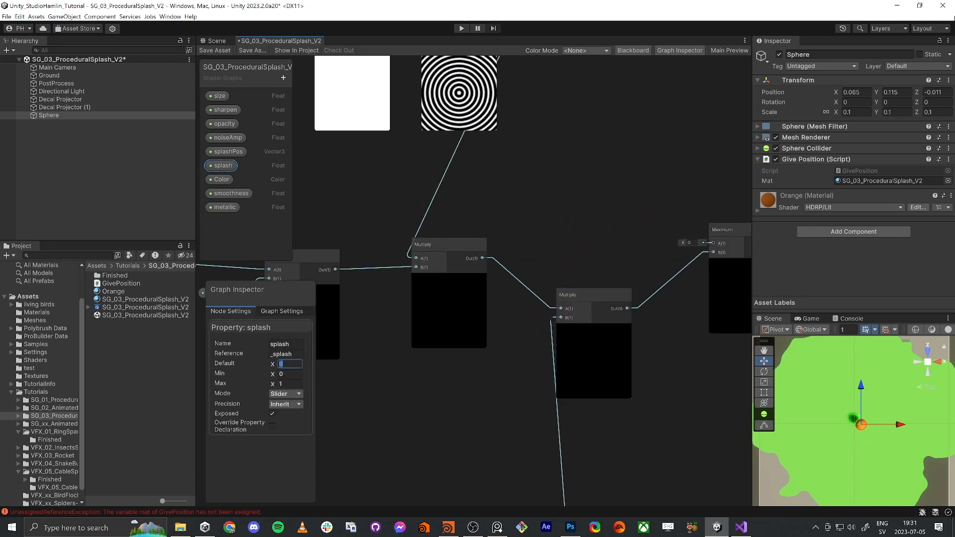
pyautogui.write('1')
pyautogui.click(422, 400)
pyautogui.moveTo(652, 368); pyautogui.dragTo(539, 386, button='middle')
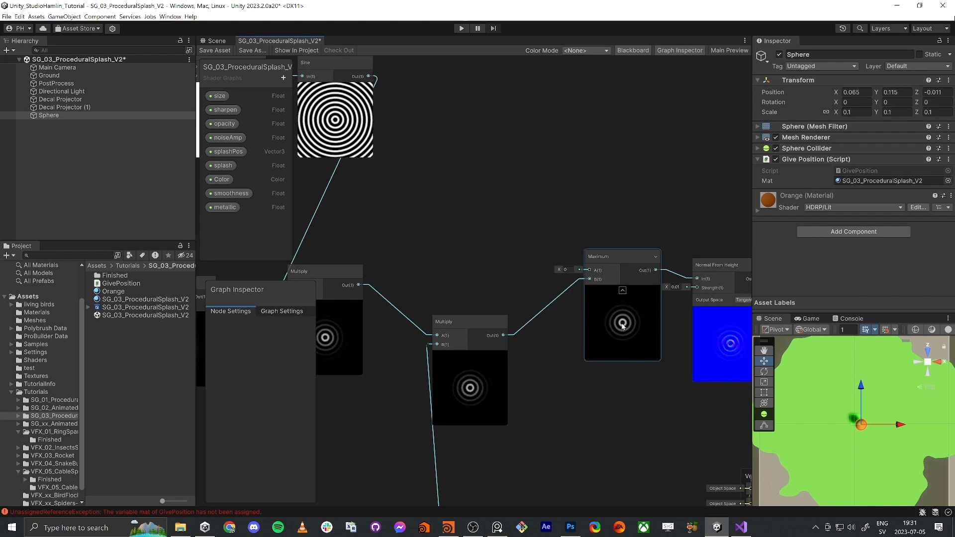
# Step: Examine the ripple rings in the Maximum node's preview and on the green splash decal in the scene
pyautogui.scroll(6, 623, 326)
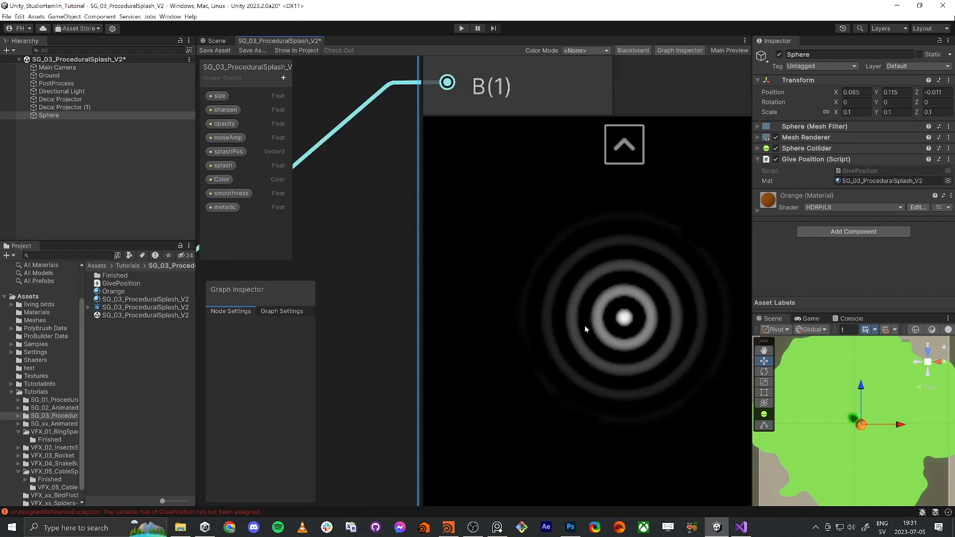
pyautogui.scroll(-4, 613, 324)
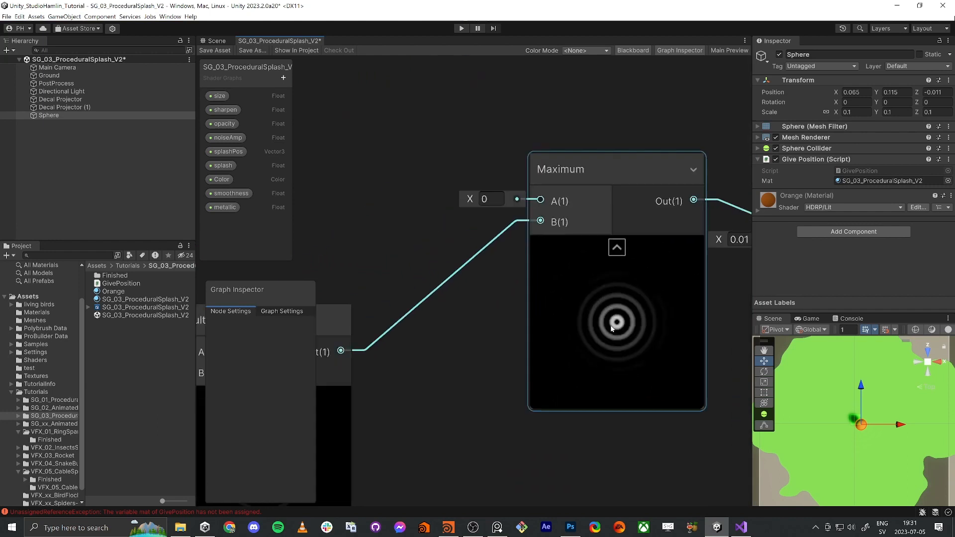
pyautogui.scroll(-3, 612, 329)
pyautogui.click(217, 41)
pyautogui.scroll(6, 434, 279)
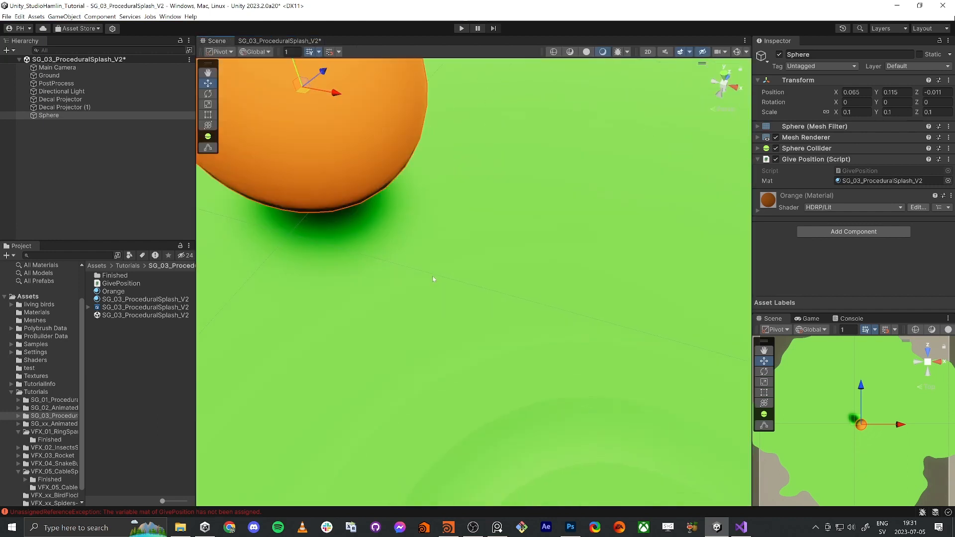
pyautogui.scroll(-4, 519, 386)
pyautogui.moveTo(519, 386); pyautogui.dragTo(515, 330, button='middle')
pyautogui.scroll(-5, 500, 366)
pyautogui.moveTo(398, 164); pyautogui.dragTo(453, 349, button='middle')
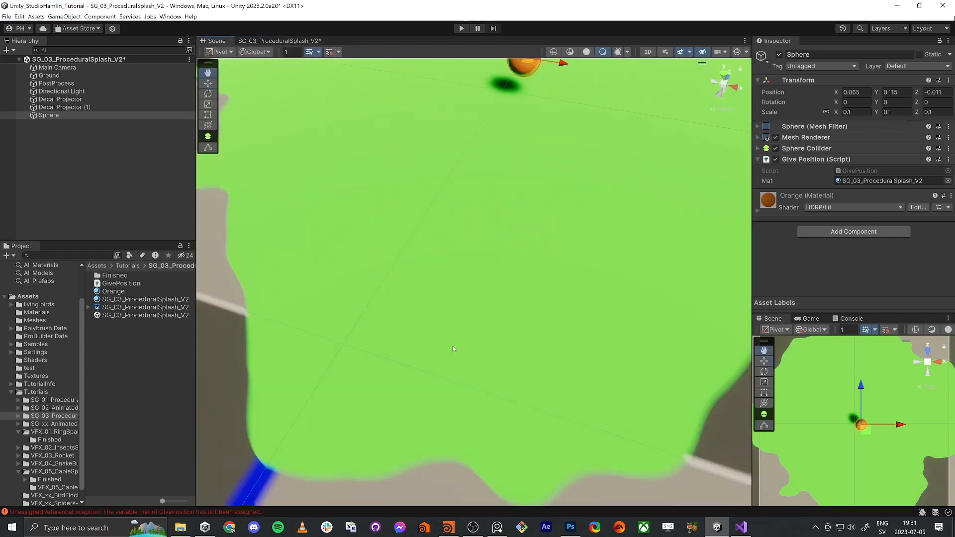
pyautogui.scroll(-4, 453, 349)
pyautogui.keyDown('alt'); pyautogui.moveTo(453, 349); pyautogui.dragTo(550, 384); pyautogui.keyUp('alt')
pyautogui.scroll(5, 496, 384)
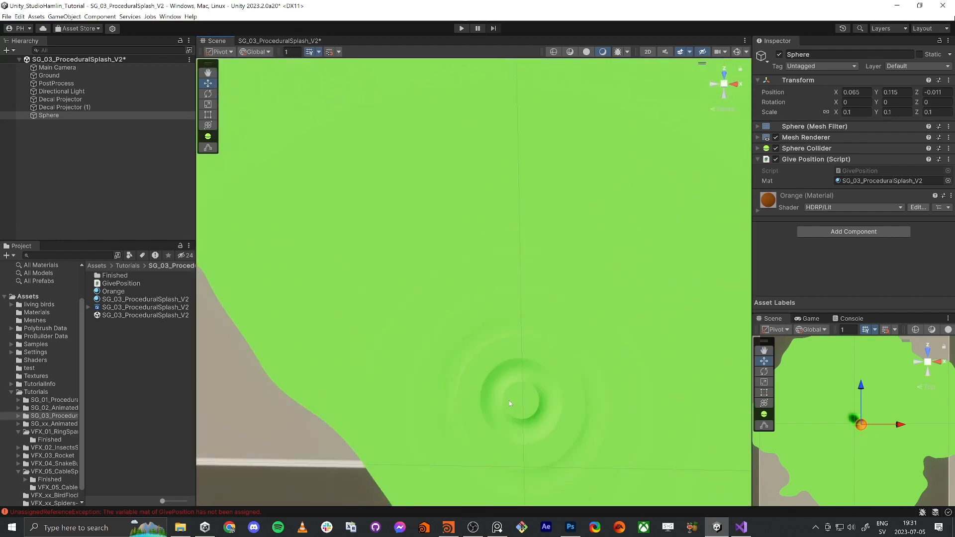
# Step: Back in the shader graph, shift the upper ripple nodes away from Maximum and move the Transform, Subtract and Divide group closer to splashPos
pyautogui.click(267, 41)
pyautogui.scroll(5, 498, 251)
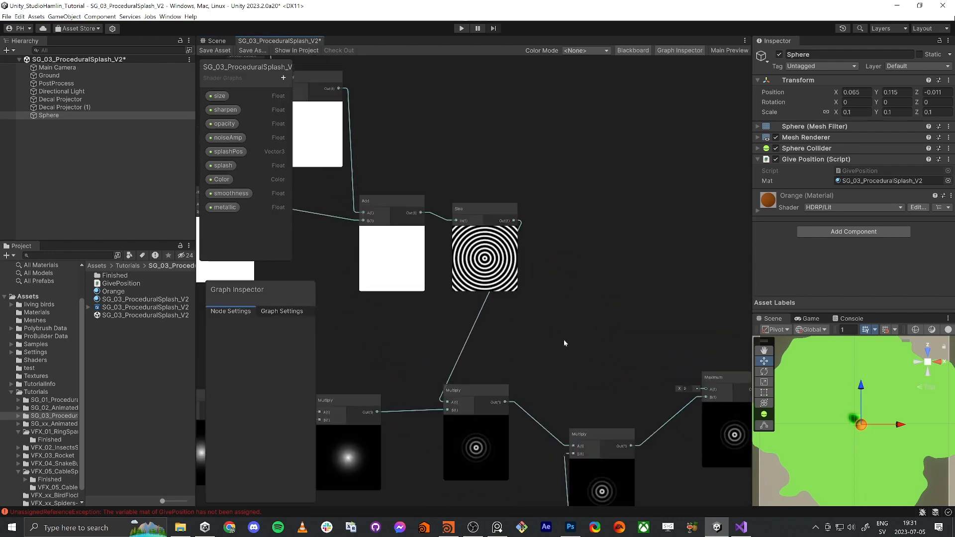
pyautogui.moveTo(564, 343); pyautogui.dragTo(587, 366, button='middle')
pyautogui.scroll(-8, 520, 323)
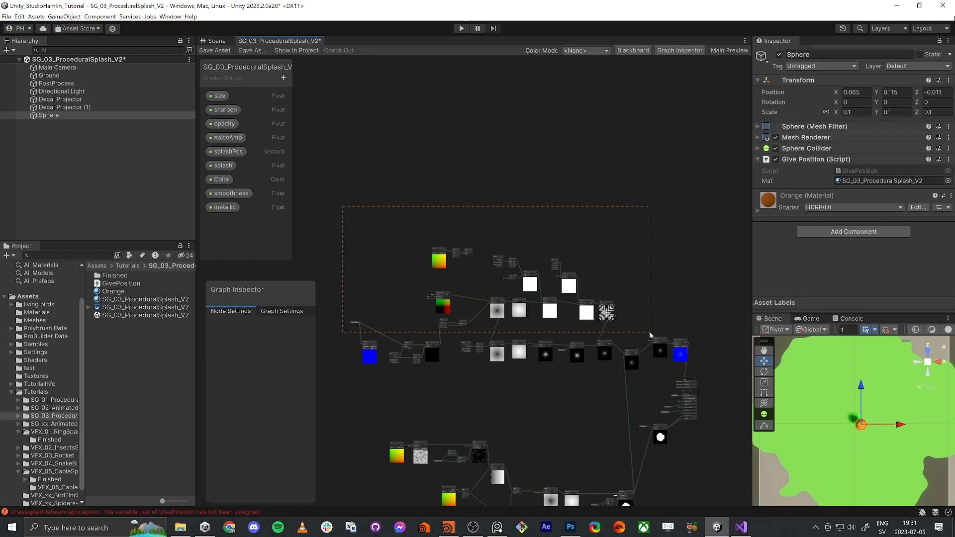
pyautogui.moveTo(650, 335); pyautogui.dragTo(648, 333)
pyautogui.moveTo(580, 304); pyautogui.dragTo(557, 305)
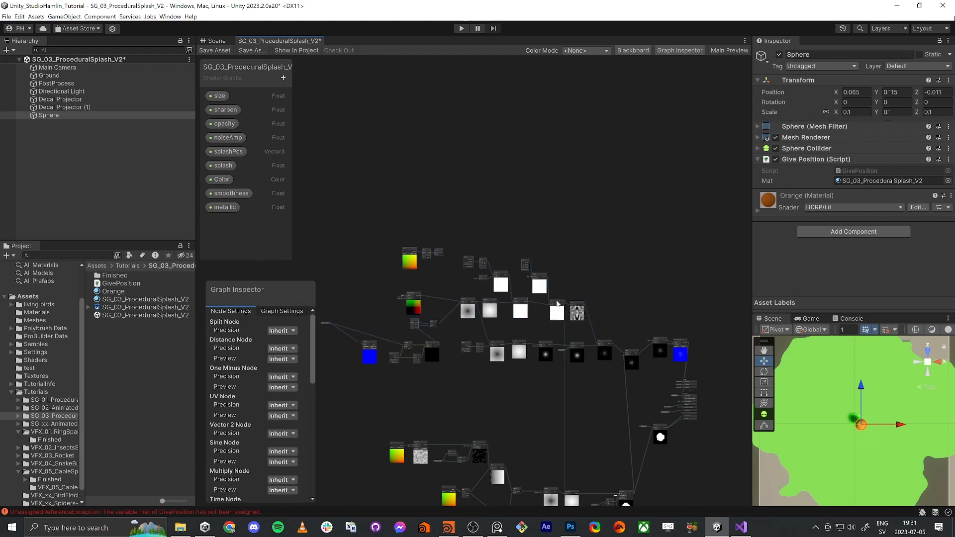
pyautogui.moveTo(362, 400); pyautogui.dragTo(398, 334)
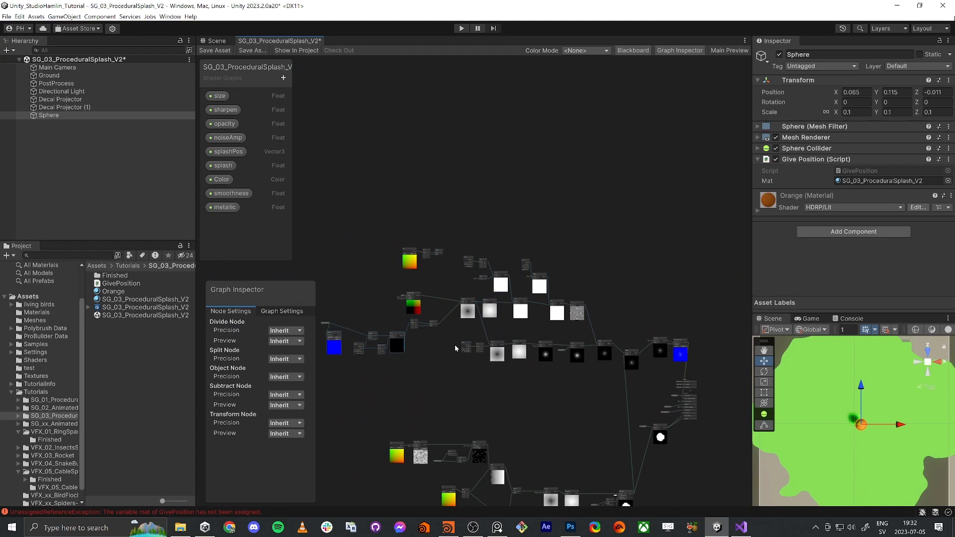
# Step: Add a Remap node beside the Sine node and connect the Sine output to its In input
pyautogui.scroll(8, 626, 311)
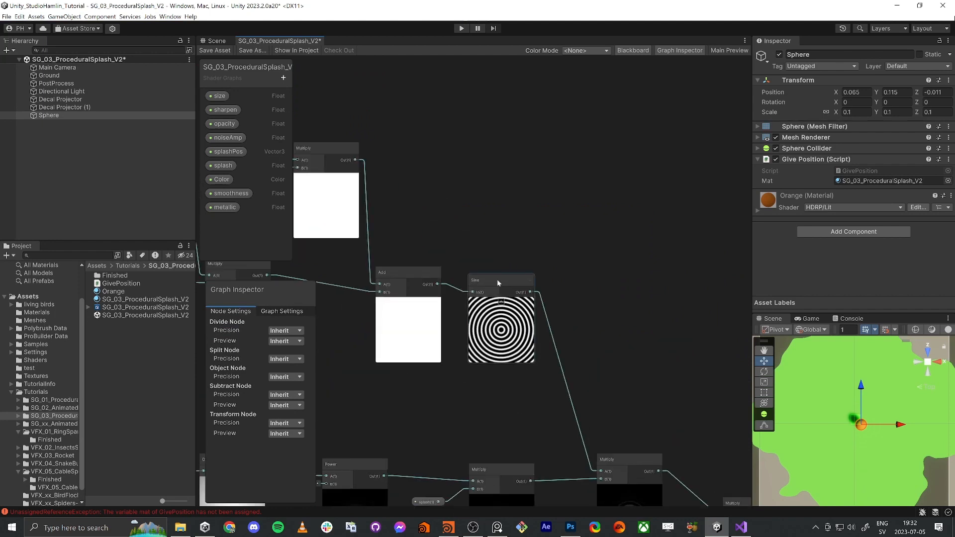
pyautogui.click(499, 281)
pyautogui.moveTo(578, 301); pyautogui.dragTo(565, 305, button='middle')
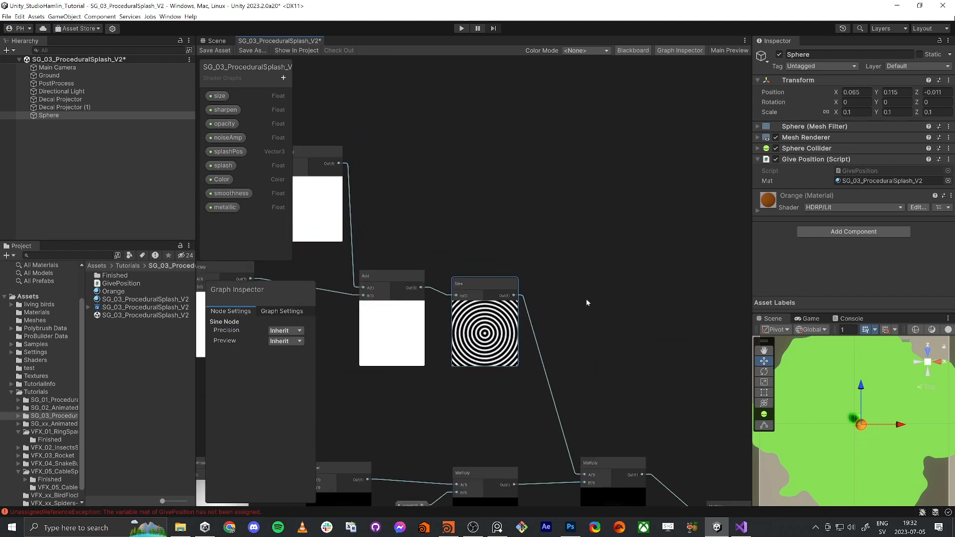
pyautogui.moveTo(576, 286); pyautogui.dragTo(573, 285)
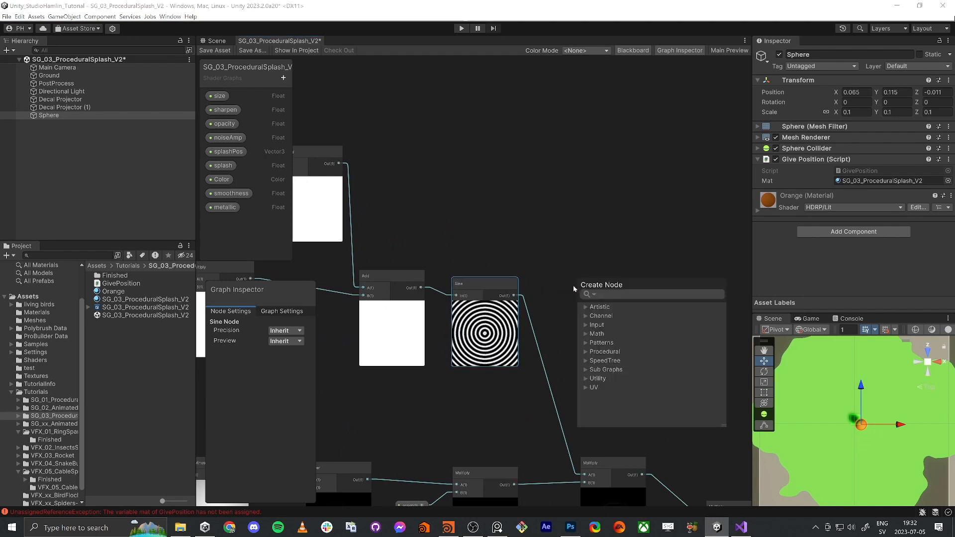
pyautogui.write('rema')
pyautogui.press('Return')
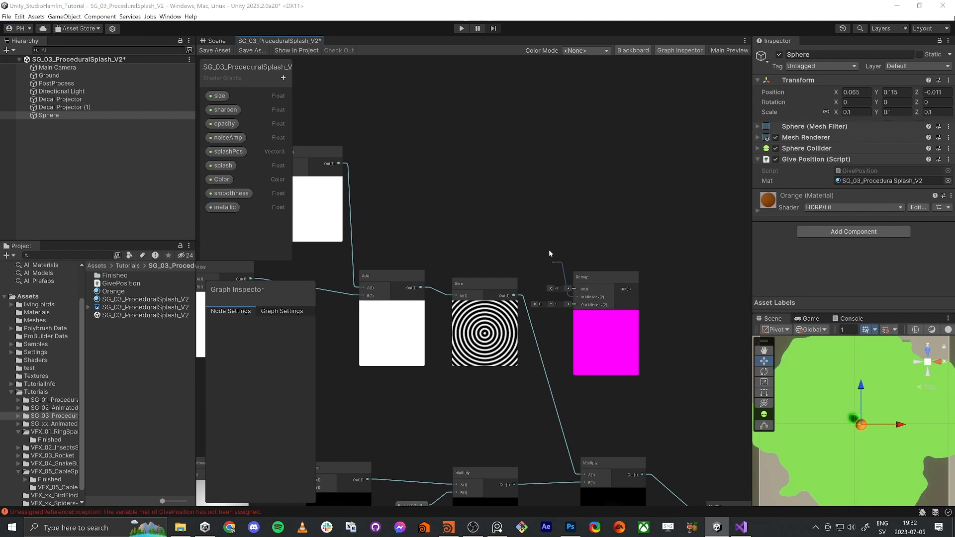
pyautogui.moveTo(549, 254); pyautogui.dragTo(548, 250)
pyautogui.moveTo(578, 290); pyautogui.dragTo(514, 296)
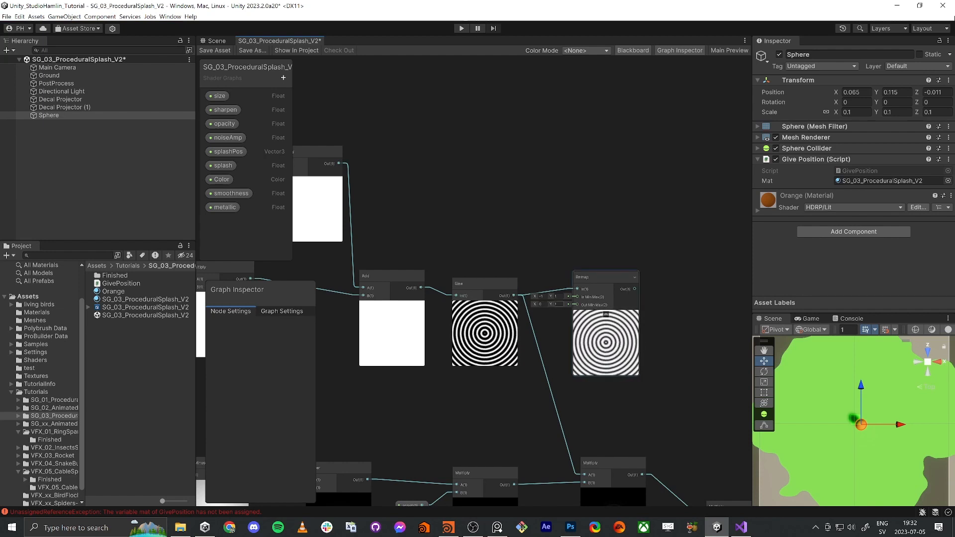
# Step: Add a Color Mask node after Remap and connect the Remap output to its In input instead of Range
pyautogui.moveTo(596, 273); pyautogui.dragTo(565, 270, button='middle')
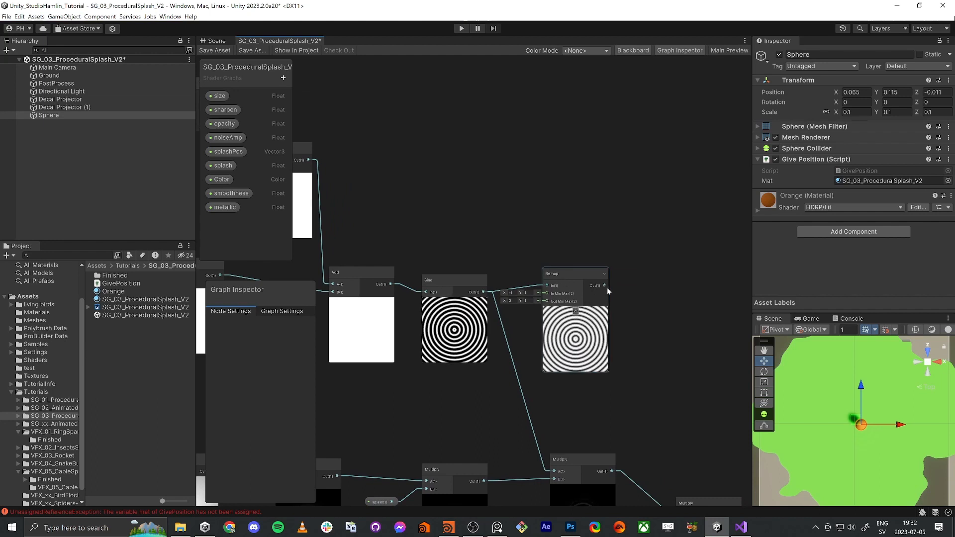
pyautogui.moveTo(647, 287); pyautogui.dragTo(649, 284)
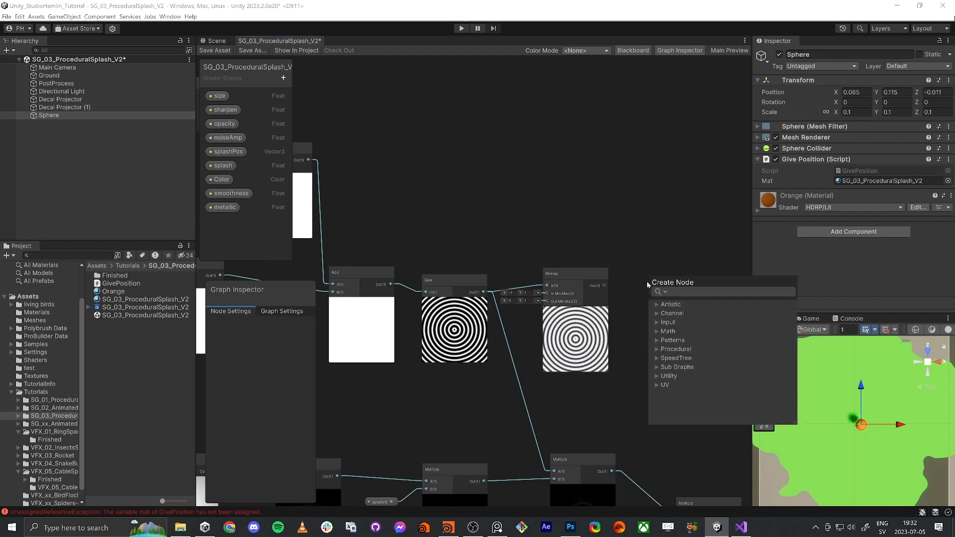
pyautogui.write('color mas')
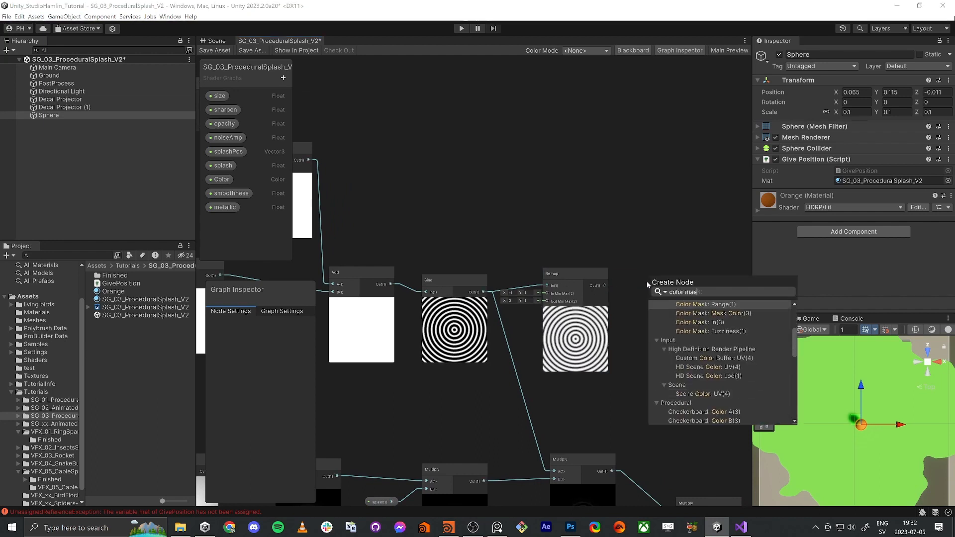
pyautogui.press('Return')
pyautogui.moveTo(678, 268); pyautogui.dragTo(716, 267)
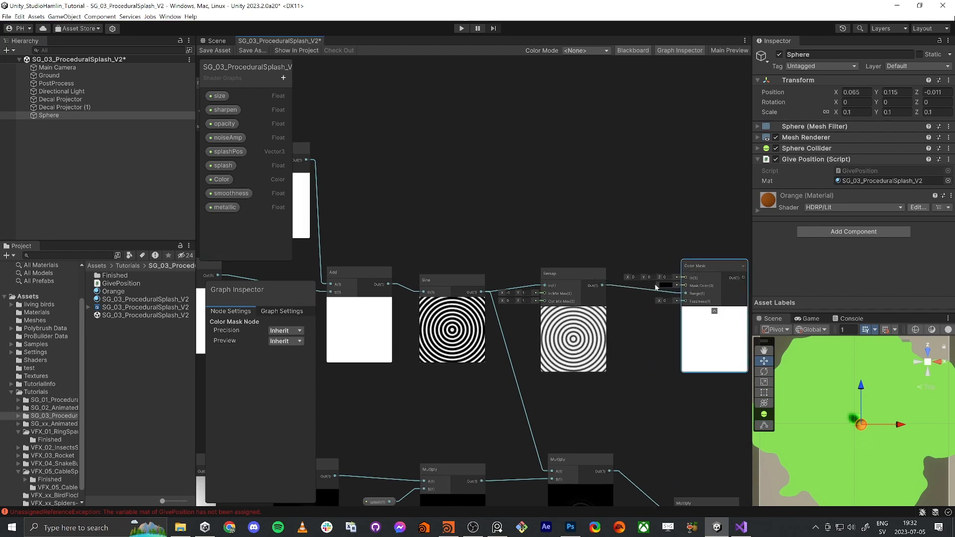
pyautogui.click(640, 305)
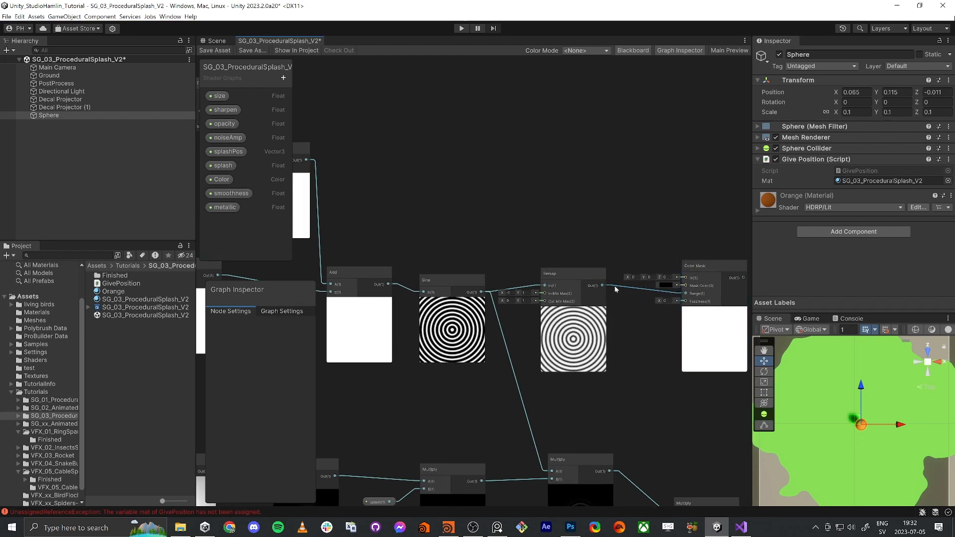
pyautogui.press('Delete')
pyautogui.moveTo(603, 286); pyautogui.dragTo(686, 278)
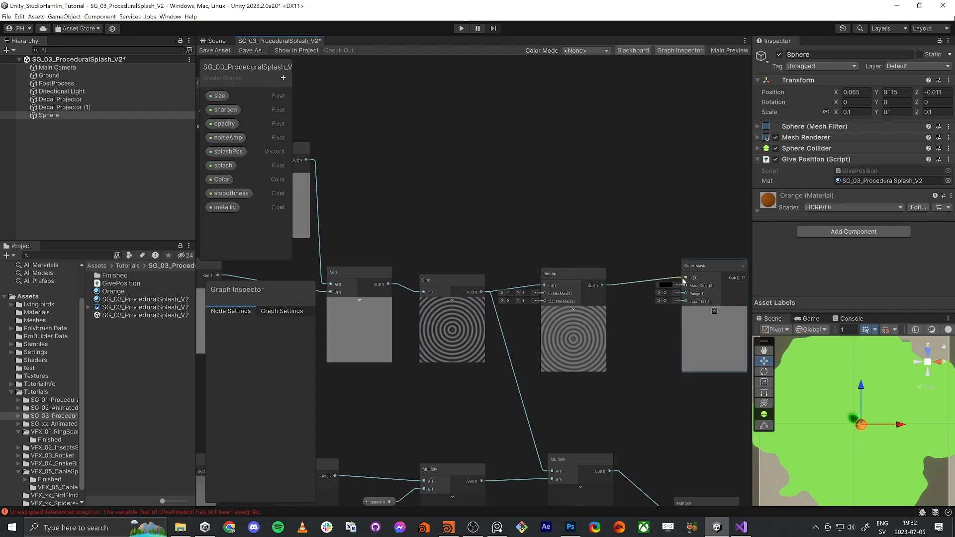
# Step: Set the Color Mask node's Mask Color to white (FFFFFF)
pyautogui.click(665, 286)
pyautogui.click(700, 329)
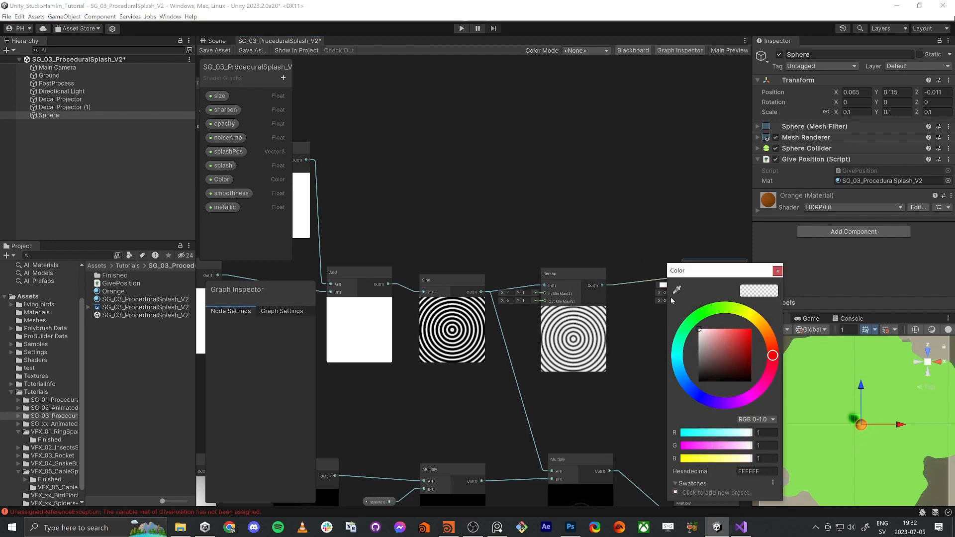
pyautogui.click(777, 271)
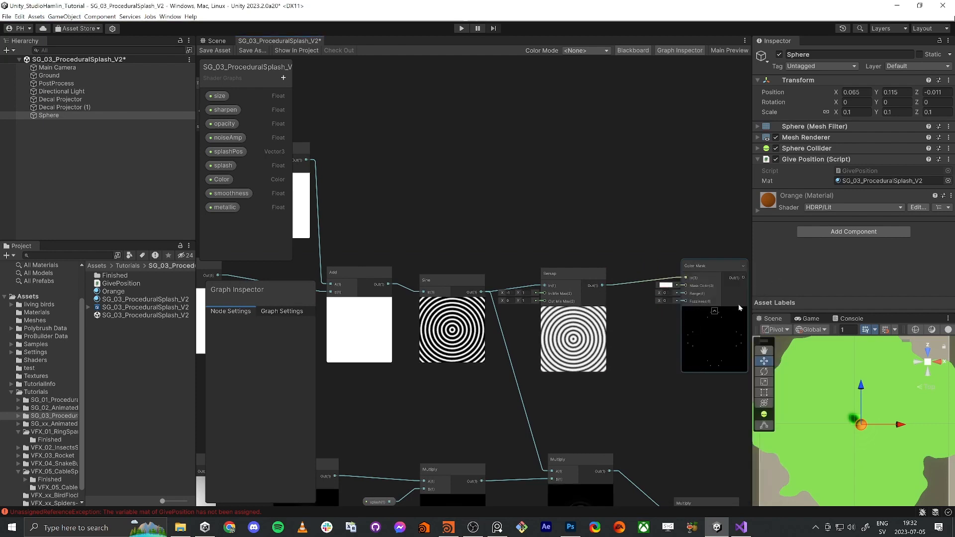
# Step: Raise the Color Mask node's Fuzziness to 5 and move the node closer to Remap
pyautogui.click(666, 301)
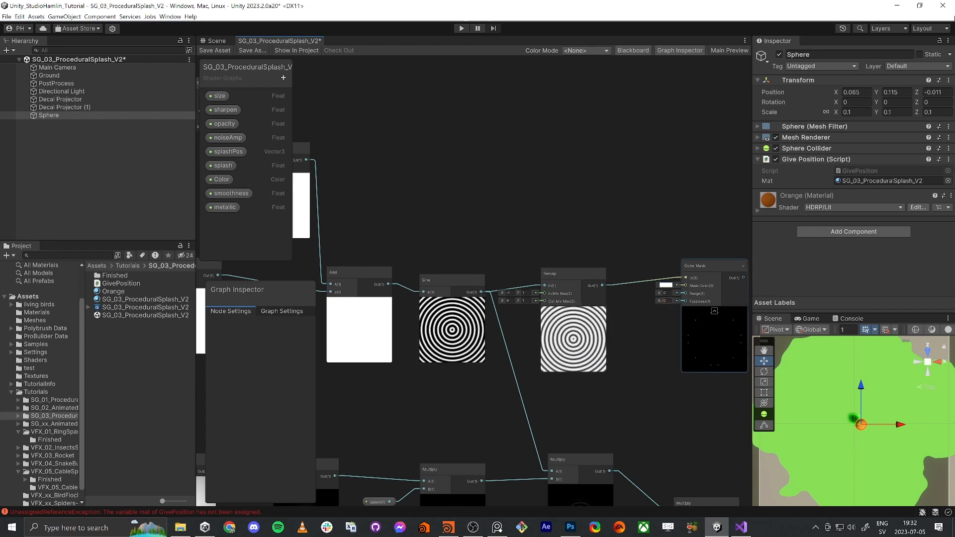
pyautogui.write('2.32')
pyautogui.press('Return')
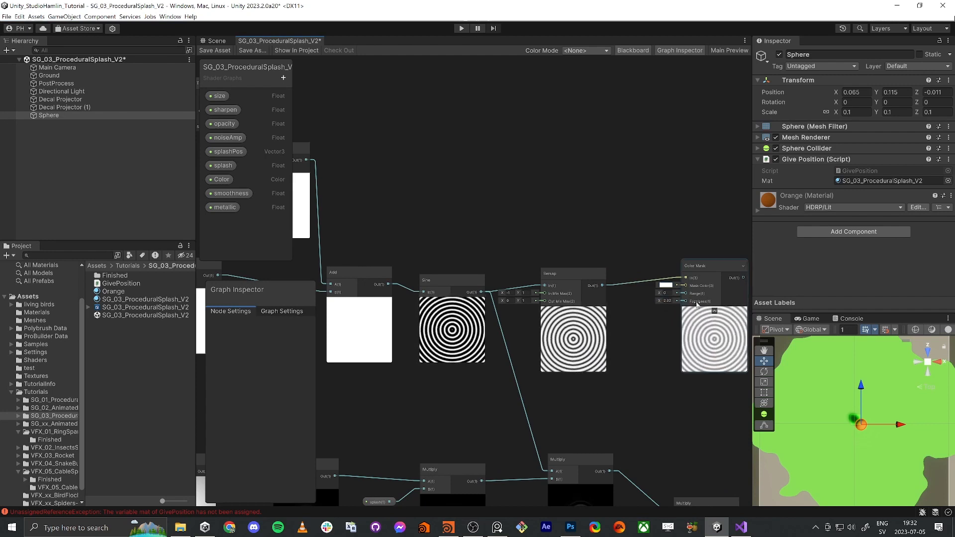
pyautogui.moveTo(696, 304); pyautogui.dragTo(658, 269)
pyautogui.scroll(3, 655, 341)
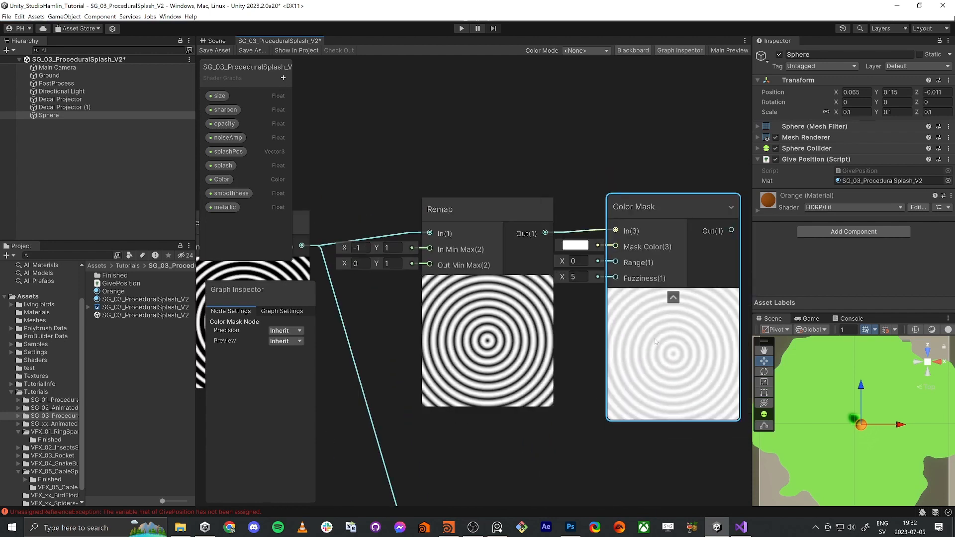
pyautogui.scroll(-2, 656, 341)
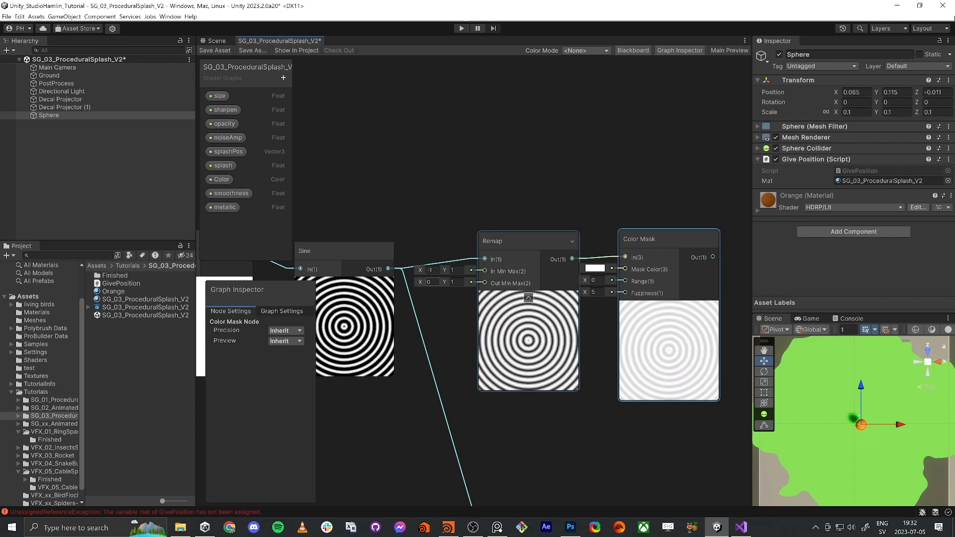
# Step: Connect the Color Mask output to the A input of the Multiply node below, replacing the Sine link, and save the shader graph
pyautogui.click(428, 282)
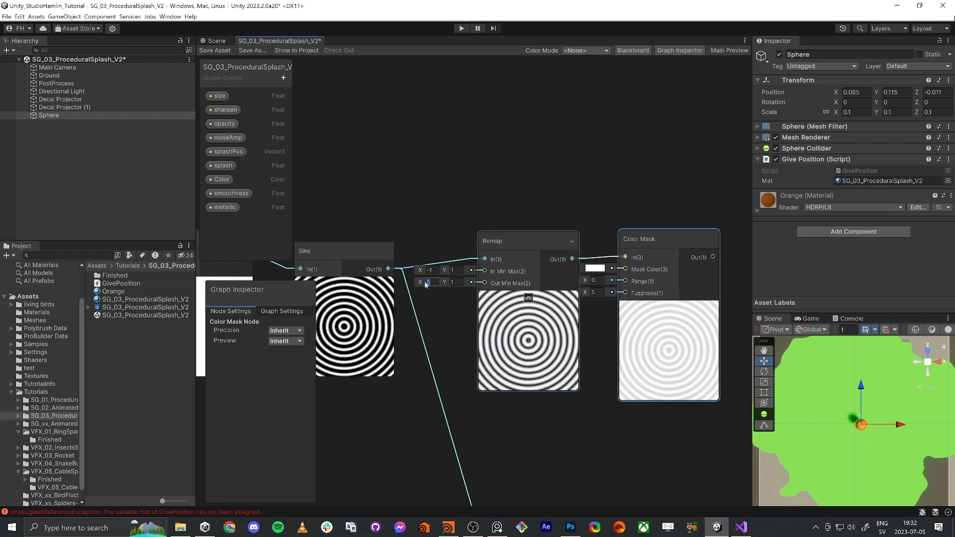
pyautogui.press('Tab')
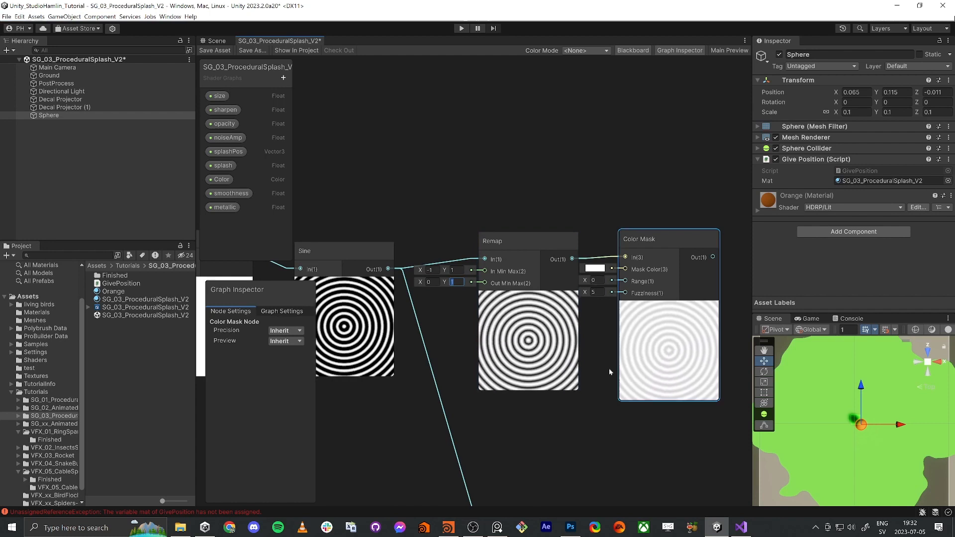
pyautogui.scroll(-4, 609, 368)
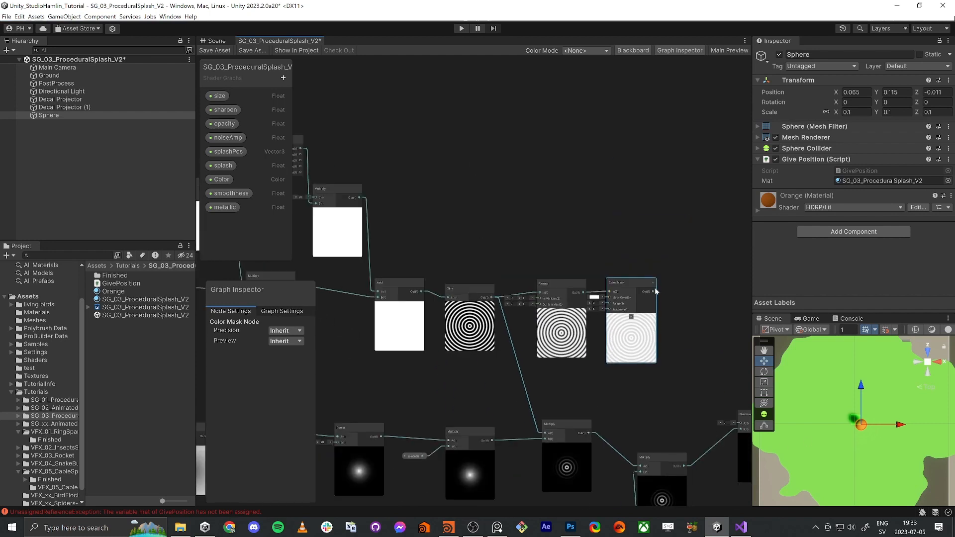
pyautogui.moveTo(654, 290); pyautogui.dragTo(545, 432)
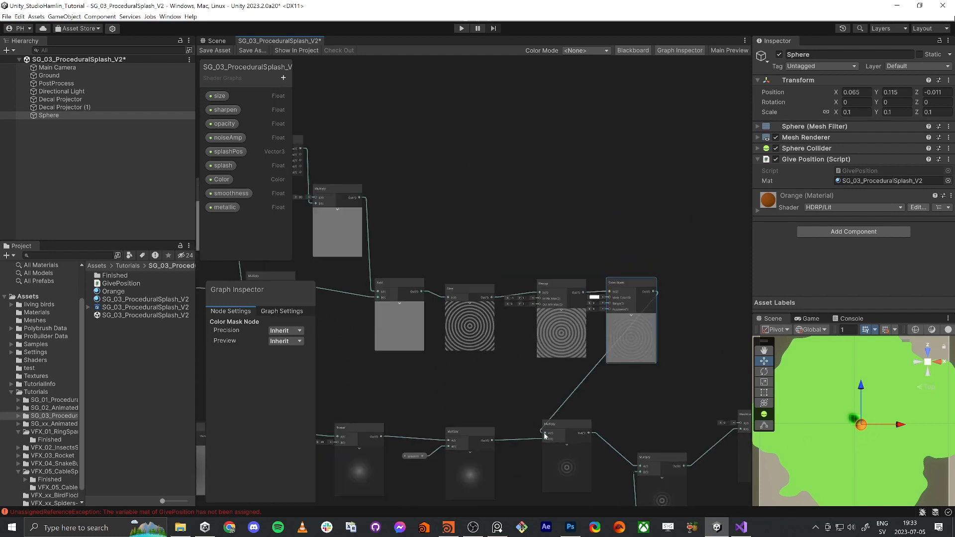
pyautogui.click(219, 51)
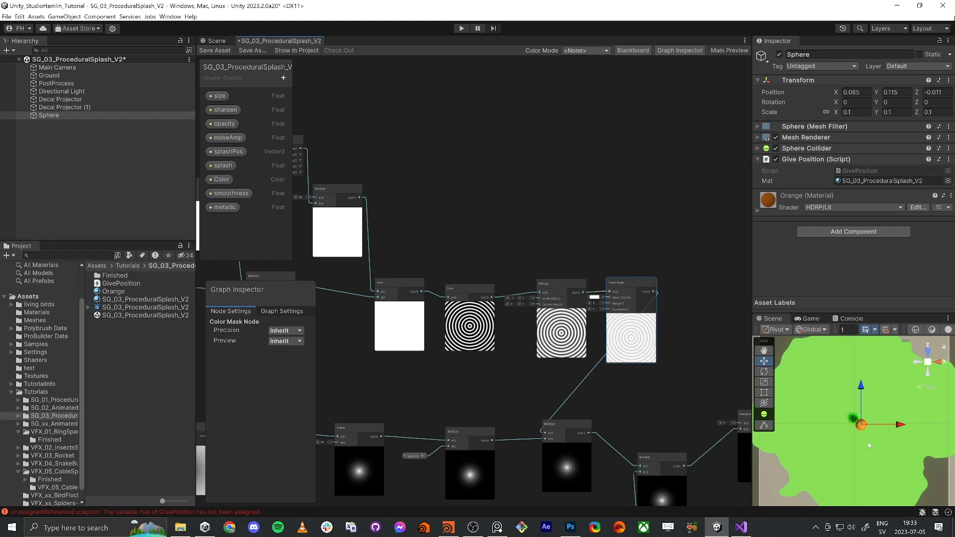
# Step: Inspect the ripples on the green splash decal in the scene from close up, from a low angle and from farther away
pyautogui.click(217, 42)
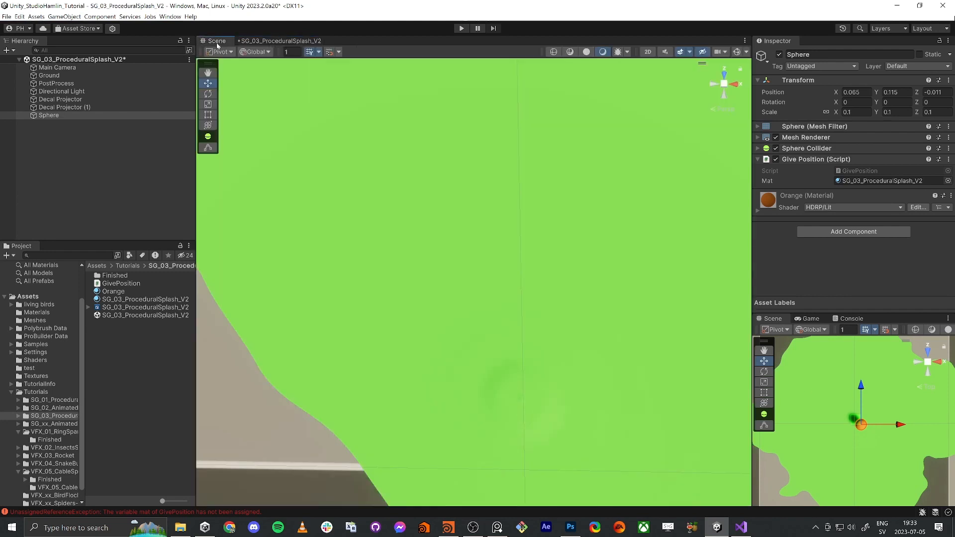
pyautogui.scroll(-3, 550, 426)
pyautogui.scroll(4, 535, 416)
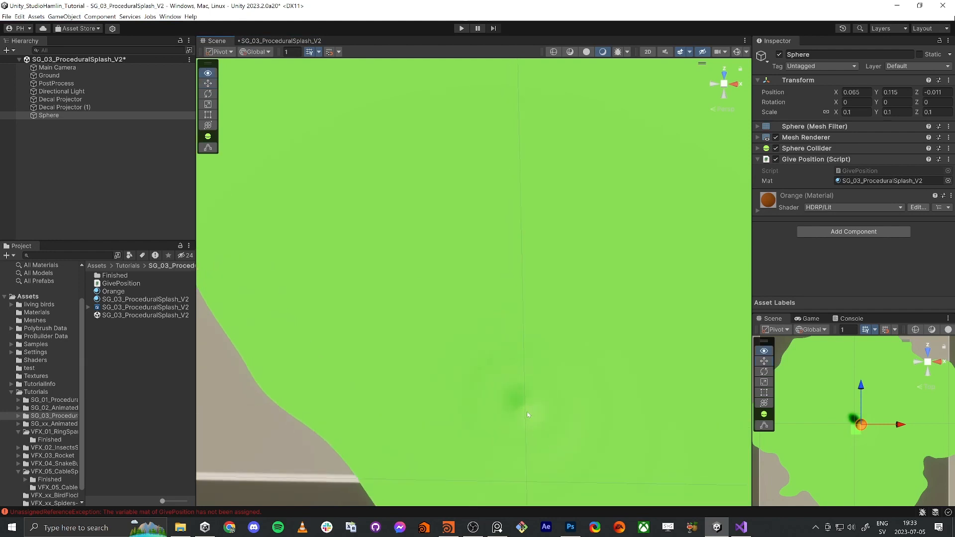
pyautogui.moveTo(527, 411)
pyautogui.mouseDown(button='right')
pyautogui.moveTo(525, 384)
pyautogui.moveTo(531, 396)
pyautogui.mouseUp(button='right')
pyautogui.keyDown('alt'); pyautogui.moveTo(532, 397); pyautogui.dragTo(536, 364); pyautogui.keyUp('alt')
pyautogui.scroll(3, 536, 364)
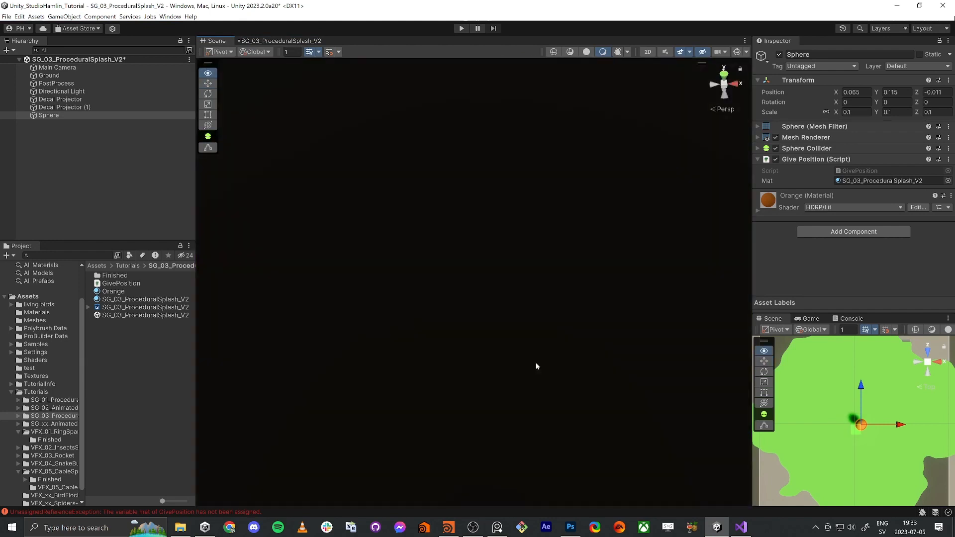
pyautogui.scroll(-4, 537, 374)
pyautogui.scroll(-4, 521, 375)
pyautogui.scroll(2, 508, 384)
pyautogui.moveTo(468, 336); pyautogui.dragTo(509, 376, button='middle')
pyautogui.scroll(-1, 507, 384)
pyautogui.moveTo(509, 377); pyautogui.dragTo(504, 422, button='right')
pyautogui.scroll(2, 504, 422)
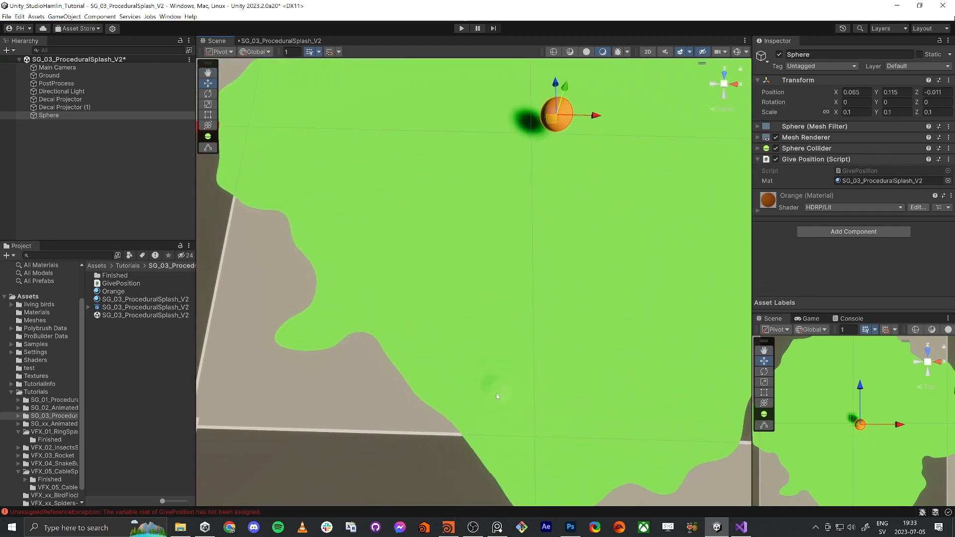
# Step: Try a Fuzziness of 2 on the Color Mask node, settle on 3, and save the shader graph
pyautogui.click(273, 41)
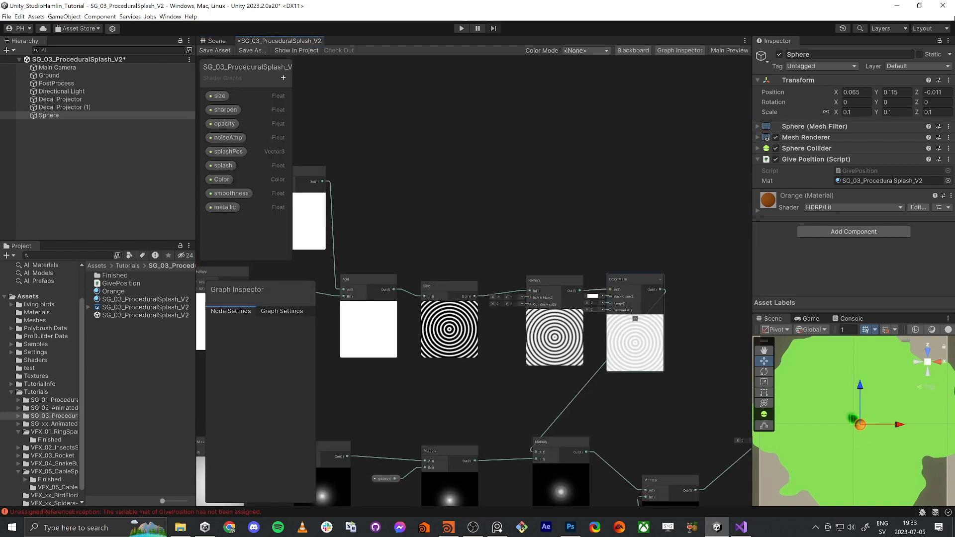
pyautogui.click(592, 310)
pyautogui.write('3')
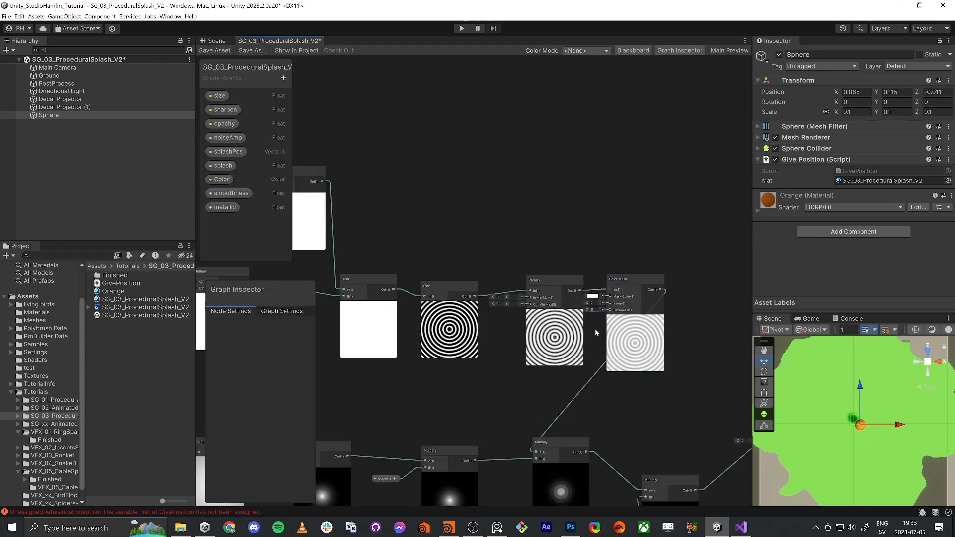
pyautogui.doubleClick(594, 310)
pyautogui.write('2')
pyautogui.click(558, 271)
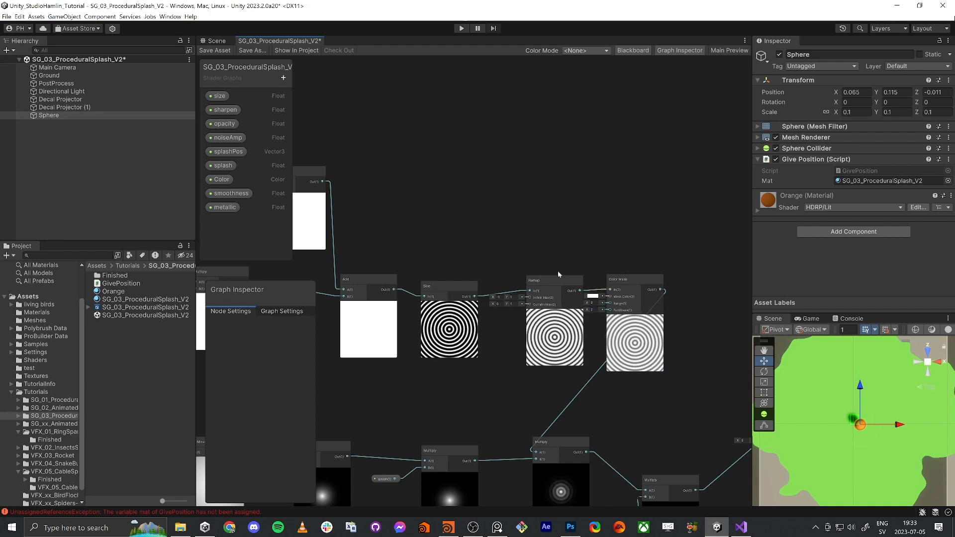
pyautogui.click(594, 311)
pyautogui.write('3')
pyautogui.click(558, 311)
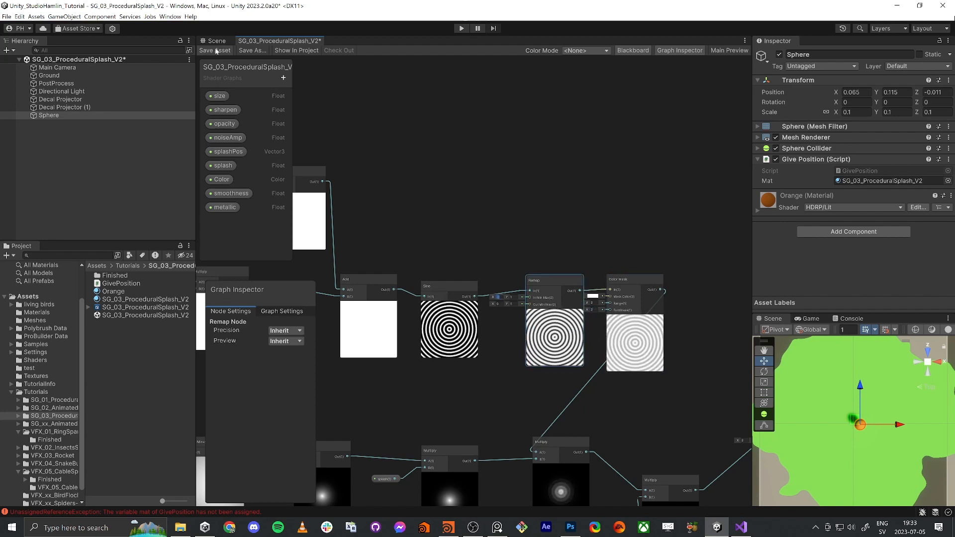
pyautogui.click(216, 51)
# Step: Move the sphere in the scene to about X 0.247, Z -0.039 to check whether the ripples follow it
pyautogui.click(215, 41)
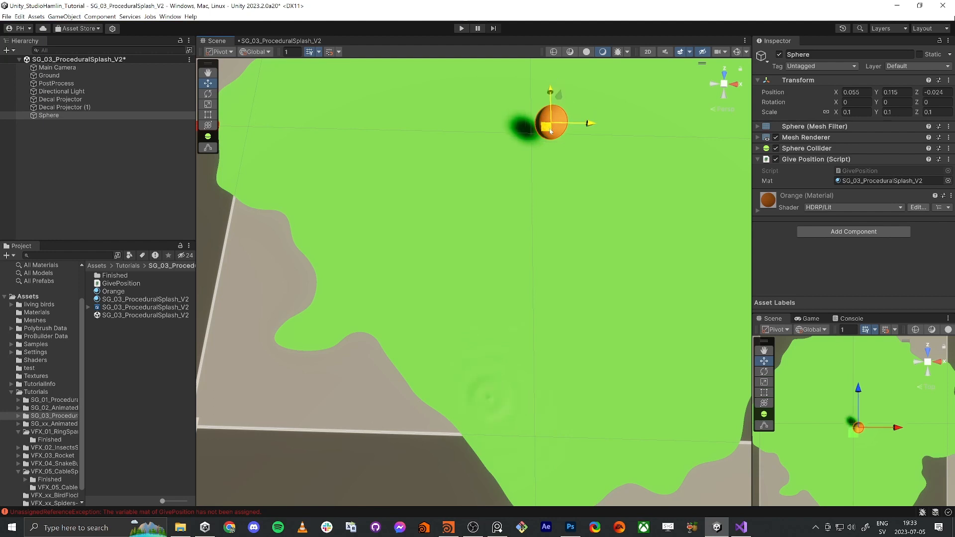
pyautogui.moveTo(630, 107); pyautogui.dragTo(613, 125)
pyautogui.press('f')
pyautogui.moveTo(582, 266); pyautogui.dragTo(557, 291, button='middle')
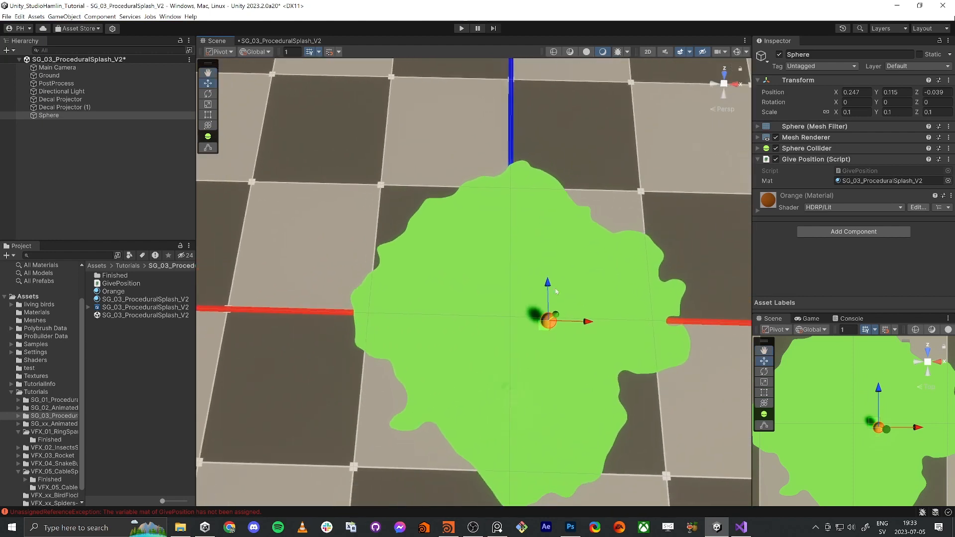
pyautogui.scroll(-2, 457, 281)
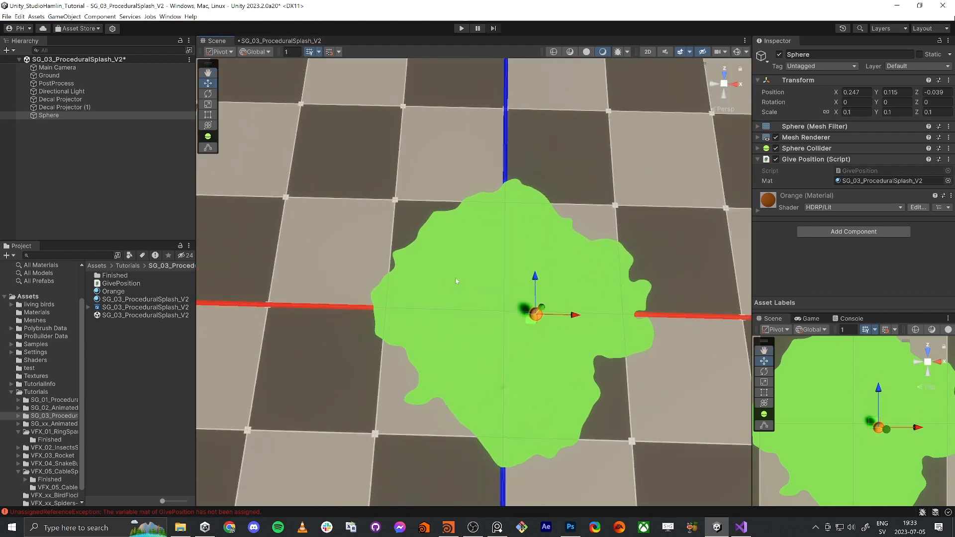
# Step: Route splashPos through the Transform node by connecting its output to the Subtract node's A input, and save the shader graph
pyautogui.click(283, 41)
pyautogui.scroll(-3, 541, 207)
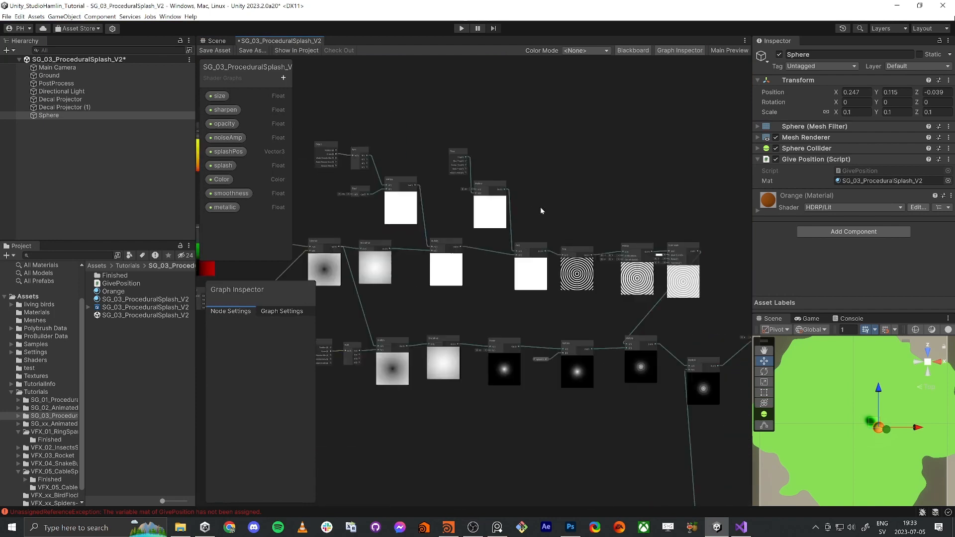
pyautogui.scroll(-3, 449, 261)
pyautogui.scroll(5, 437, 289)
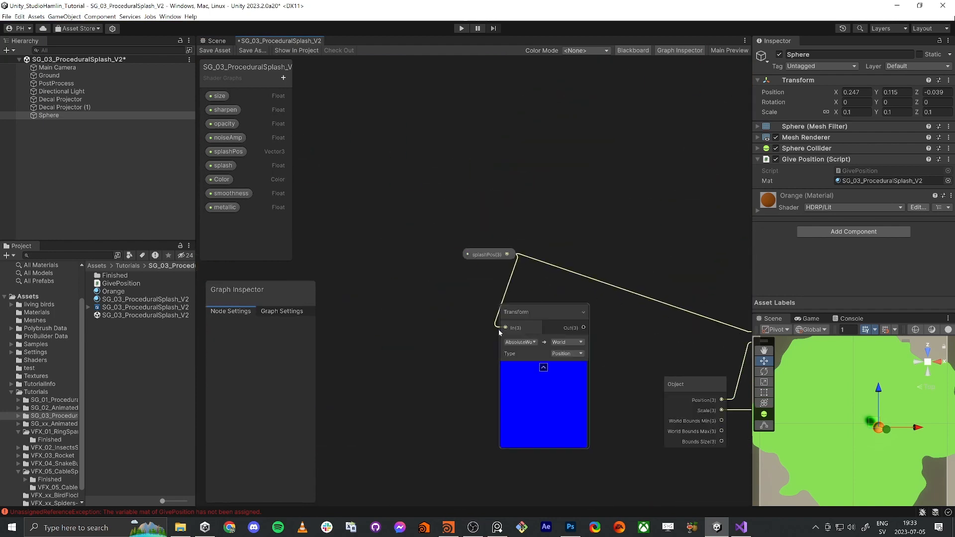
pyautogui.moveTo(522, 323); pyautogui.dragTo(532, 328)
pyautogui.moveTo(669, 343); pyautogui.dragTo(538, 318, button='middle')
pyautogui.scroll(-1, 537, 320)
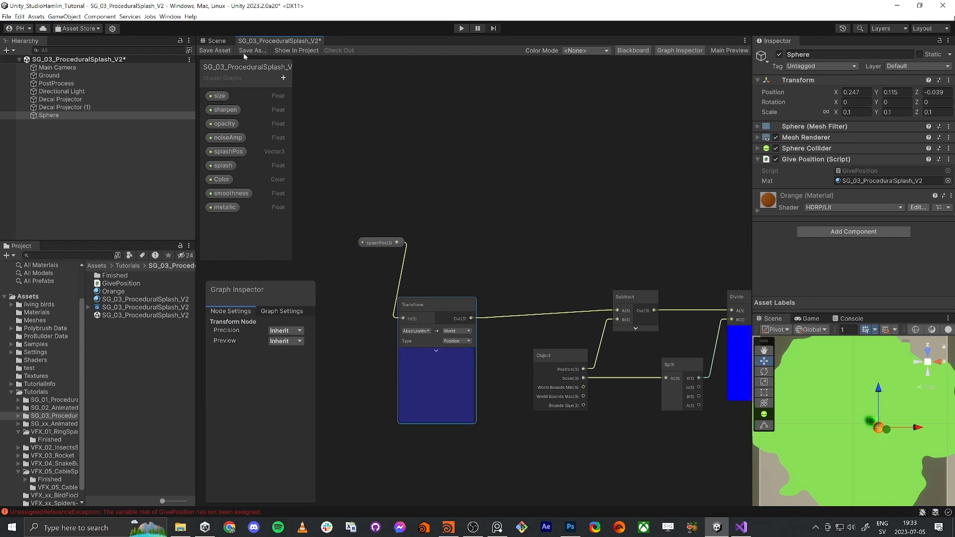
pyautogui.click(216, 50)
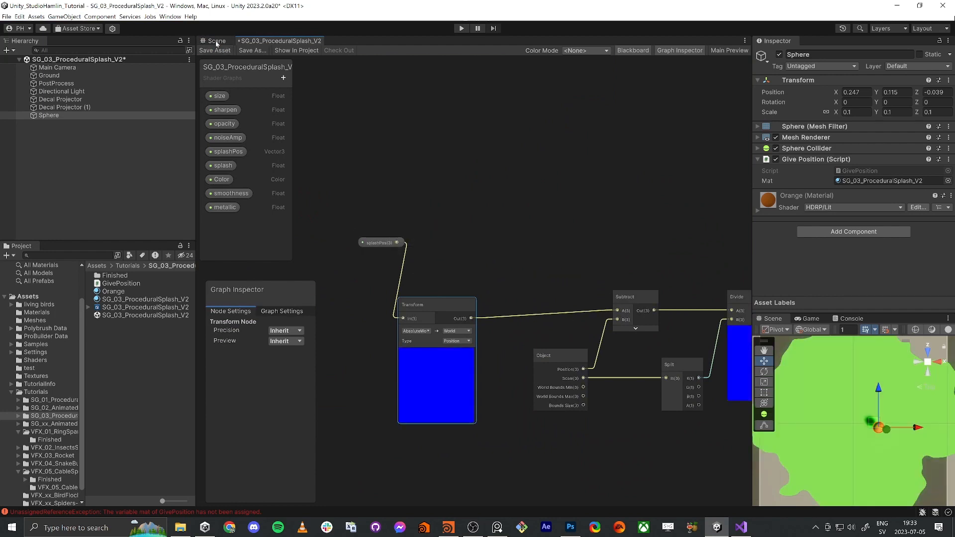
# Step: Move the sphere in the scene to about X 0.167, Z -0.049 and lower it onto the splash at about Y 0.024
pyautogui.click(215, 40)
pyautogui.moveTo(531, 320)
pyautogui.mouseDown()
pyautogui.moveTo(525, 292)
pyautogui.moveTo(521, 322)
pyautogui.mouseUp()
pyautogui.scroll(5, 529, 334)
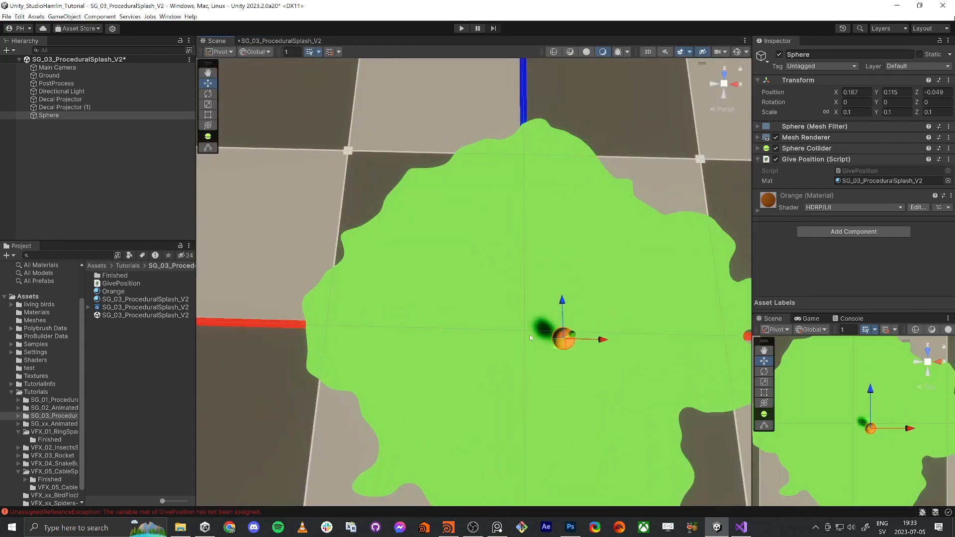
pyautogui.moveTo(529, 335); pyautogui.dragTo(493, 249, button='right')
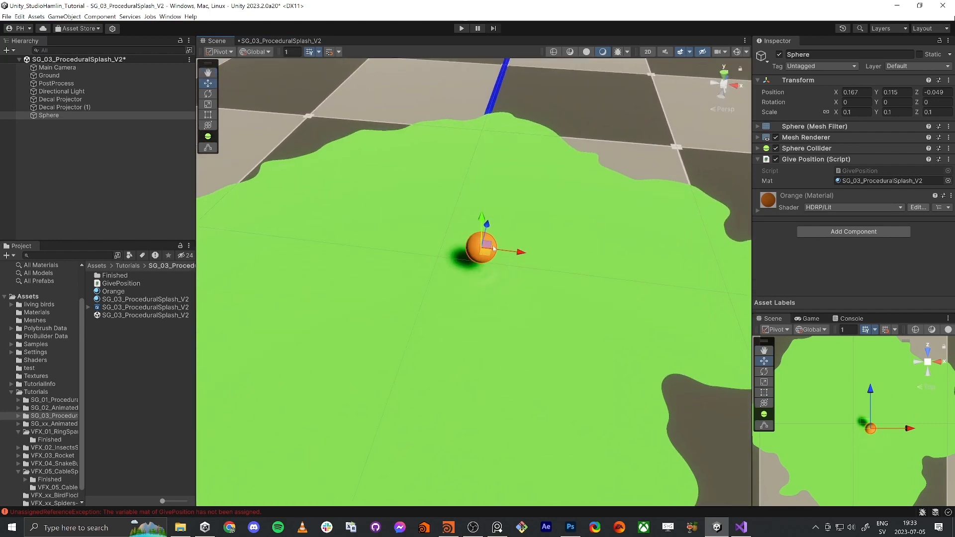
pyautogui.moveTo(481, 220); pyautogui.dragTo(482, 239)
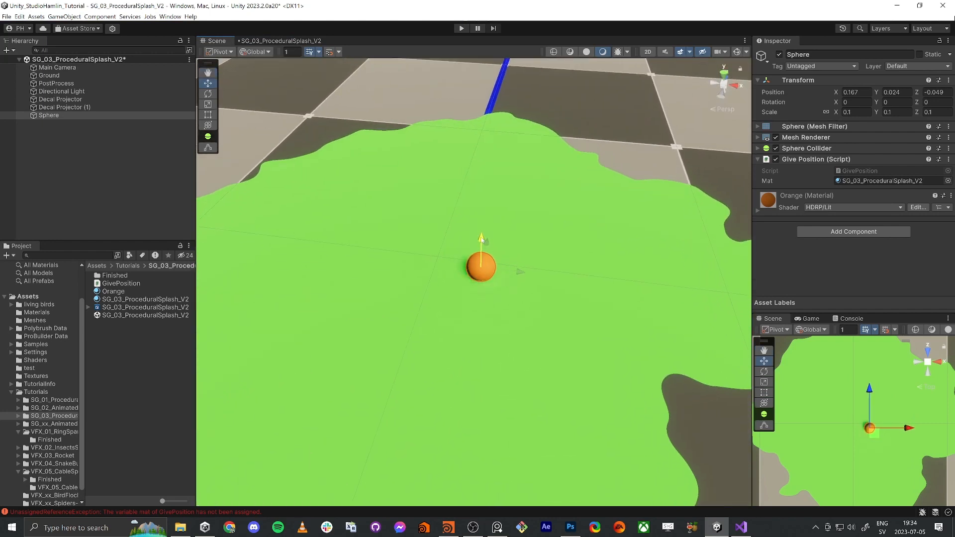
# Step: Slide the sphere across the splash to about X 0.294, Z -0.554 and check the ripples around it
pyautogui.moveTo(490, 274); pyautogui.dragTo(503, 412)
pyautogui.moveTo(504, 412); pyautogui.dragTo(458, 412, button='right')
pyautogui.press('w')
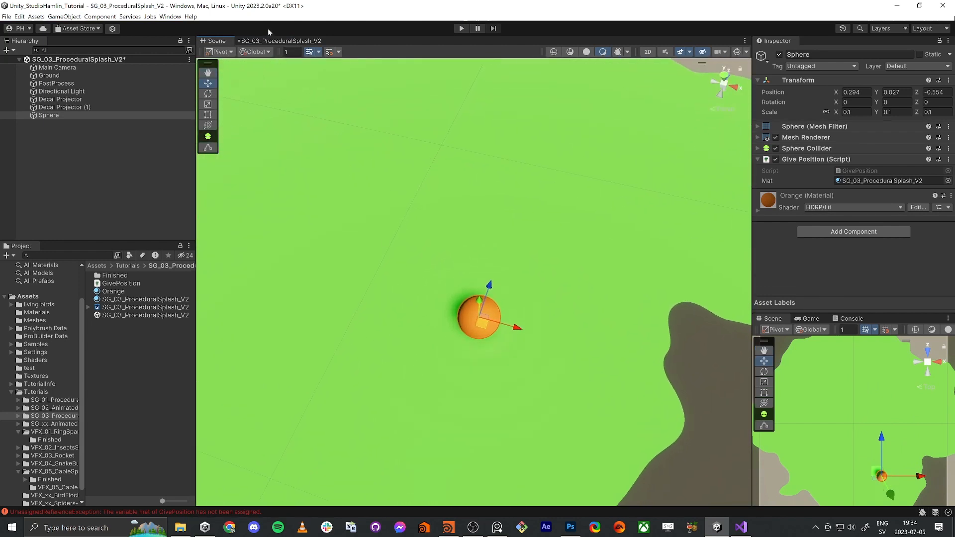
pyautogui.moveTo(506, 348); pyautogui.dragTo(486, 300, button='right')
pyautogui.press('q')
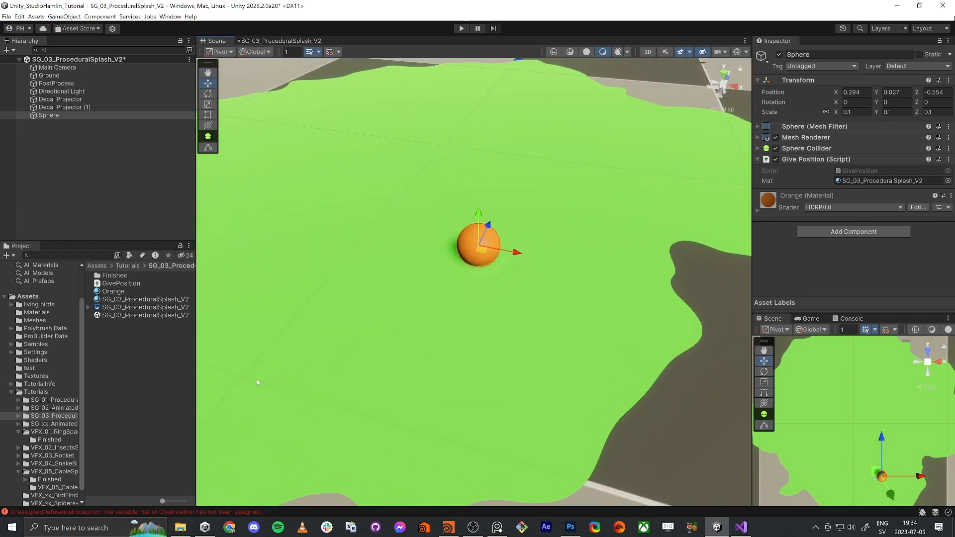
# Step: Raise the SG_03_ProceduralSplash_V2 material's smoothness to about 0.786 and its metallic value to about 0.738
pyautogui.click(150, 300)
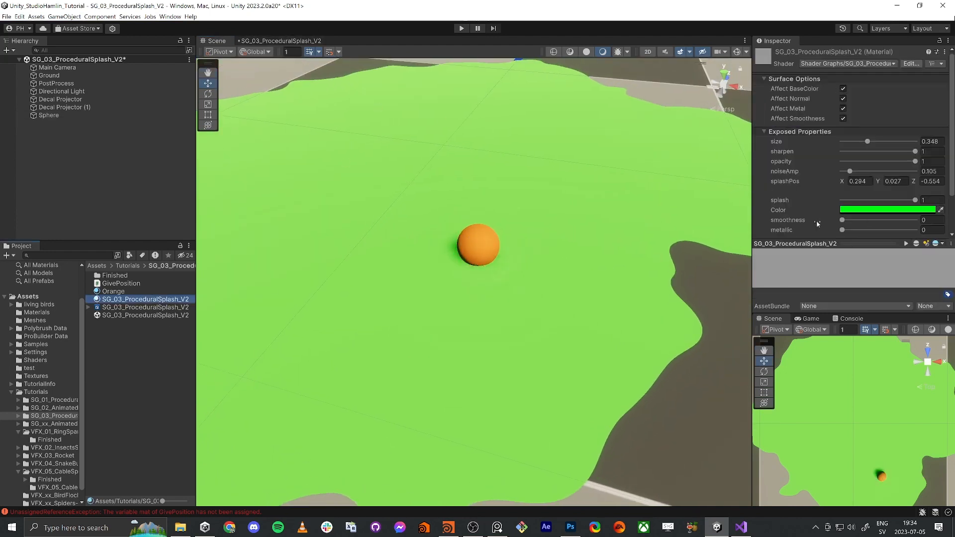
pyautogui.moveTo(843, 220); pyautogui.dragTo(896, 230)
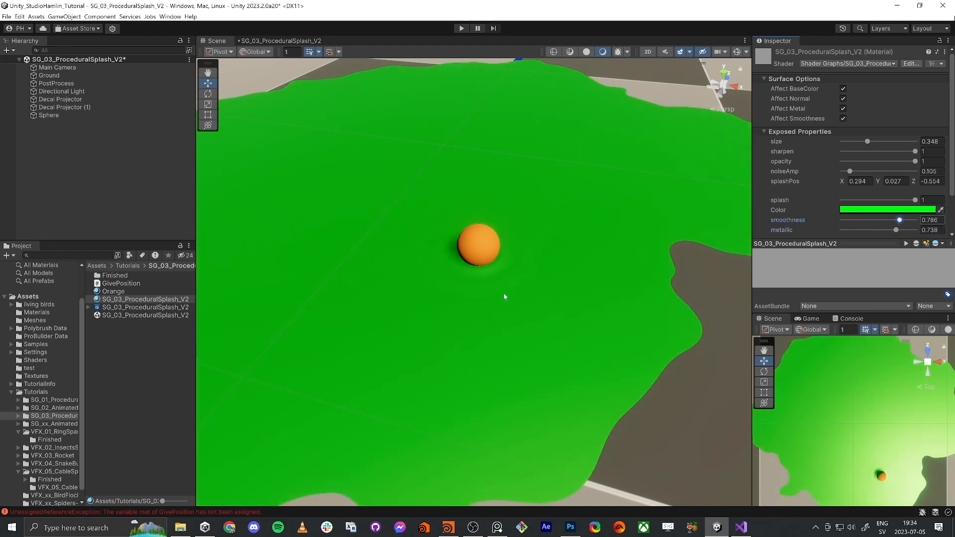
# Step: Set the Normal From Height node's Strength to 0.05 and save the shader graph
pyautogui.click(281, 41)
pyautogui.scroll(-3, 427, 277)
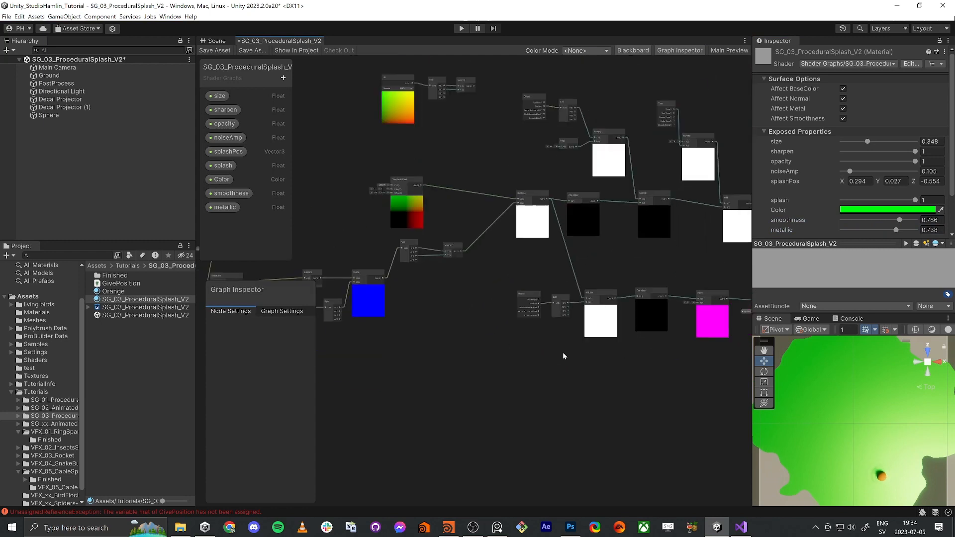
pyautogui.scroll(-4, 564, 356)
pyautogui.moveTo(702, 374); pyautogui.dragTo(417, 320, button='middle')
pyautogui.scroll(11, 536, 275)
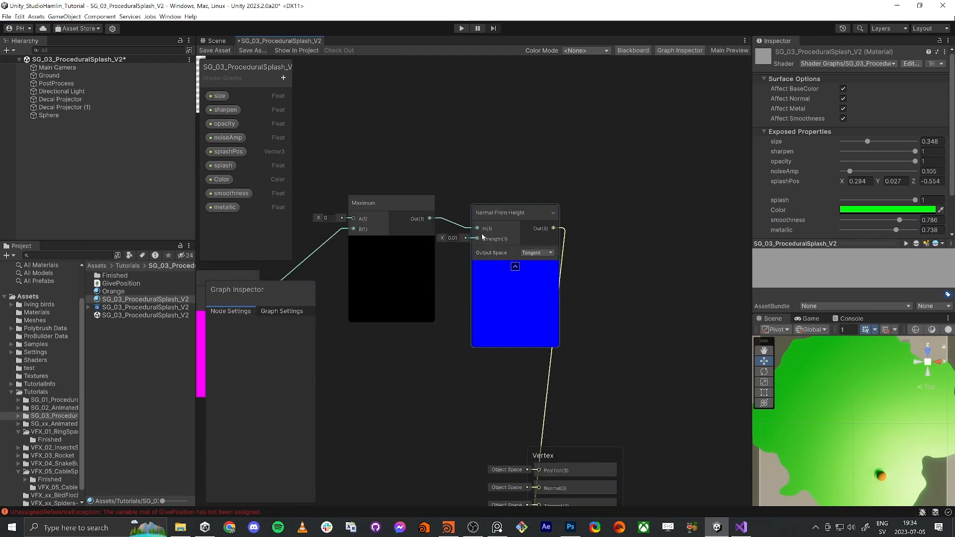
pyautogui.scroll(4, 485, 234)
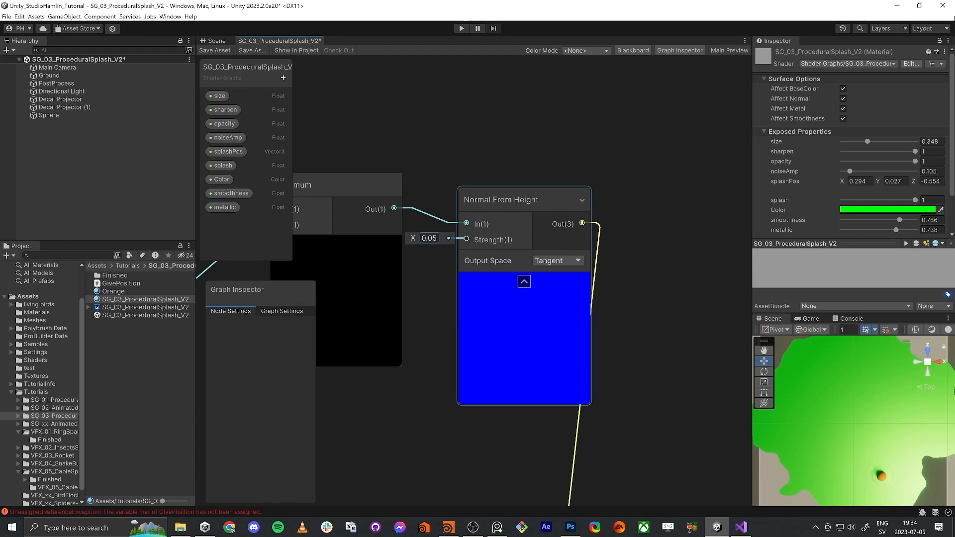
pyautogui.click(213, 51)
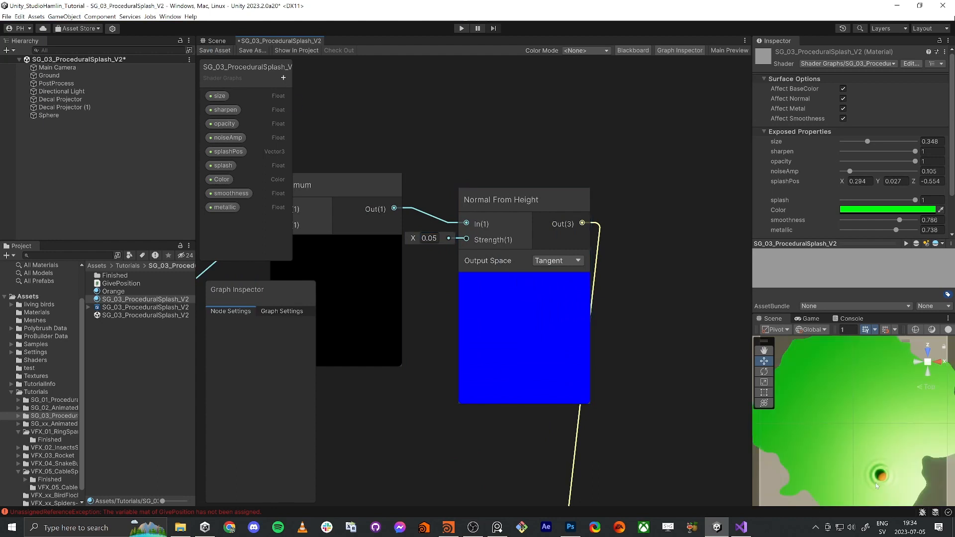
# Step: Move the sphere in the scene to about X 0.071, Y 0.261 above the splash to check that the stronger ripples follow it
pyautogui.click(216, 40)
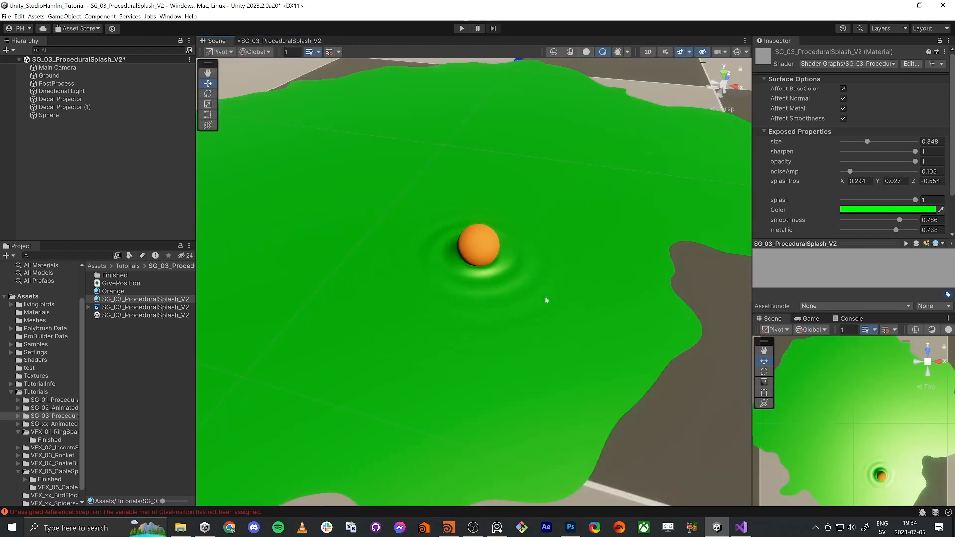
pyautogui.scroll(-3, 452, 273)
pyautogui.scroll(2, 475, 286)
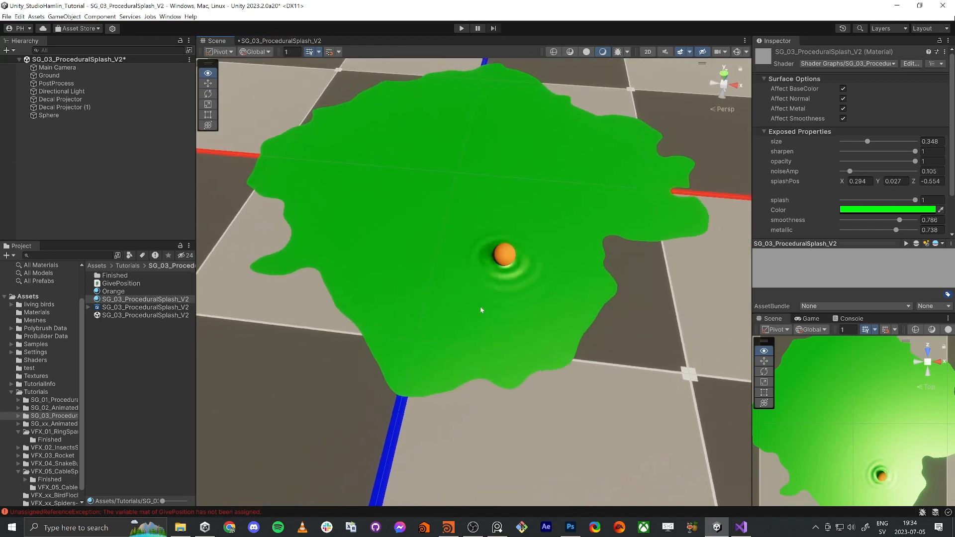
pyautogui.click(511, 249)
pyautogui.moveTo(511, 249); pyautogui.dragTo(455, 206)
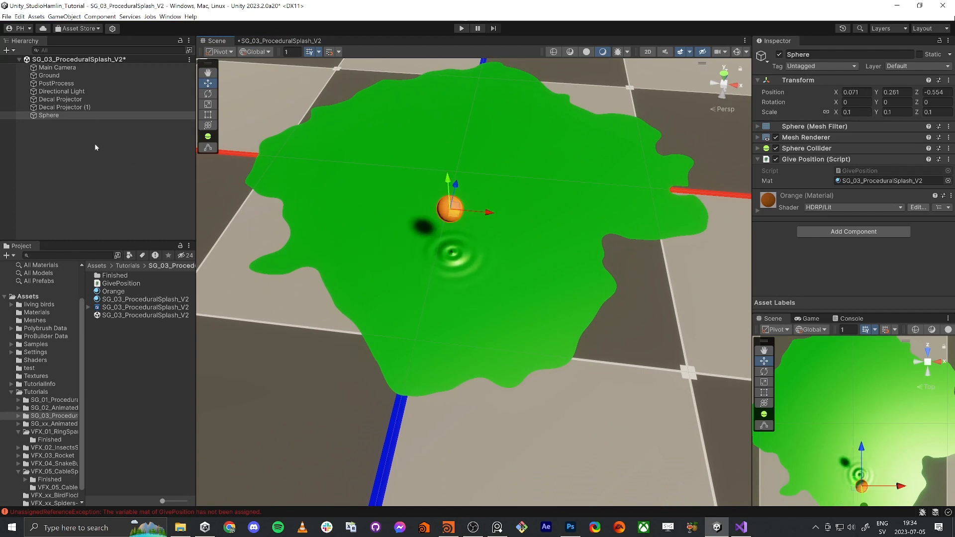
# Step: Add a Rigidbody component and the Jump script from the Finished folder to the sphere
pyautogui.doubleClick(113, 275)
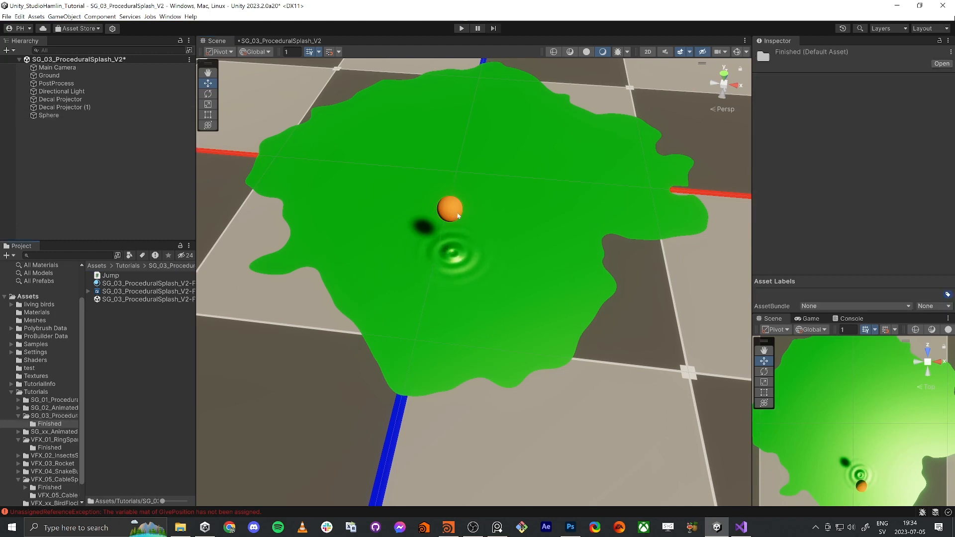
pyautogui.click(458, 213)
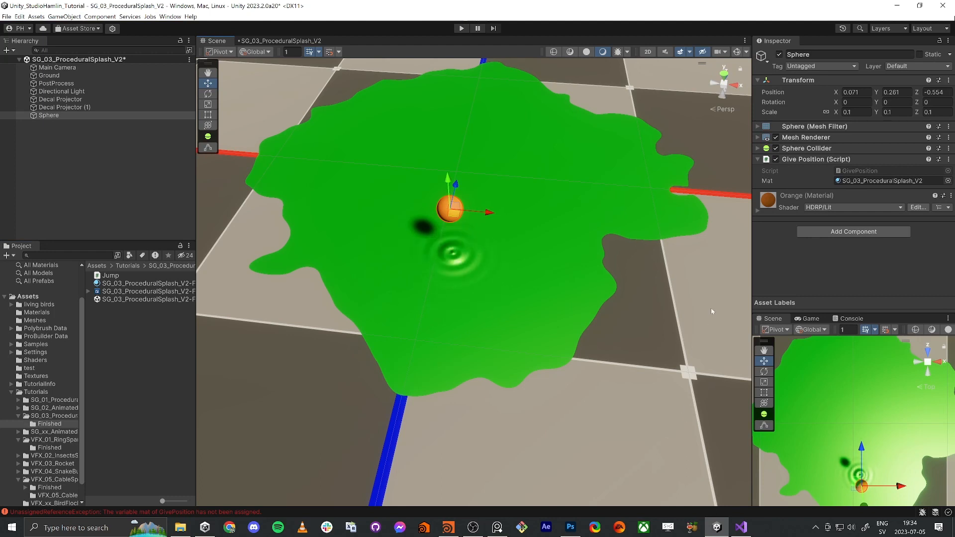
pyautogui.click(834, 233)
pyautogui.write('rigid')
pyautogui.press('Return')
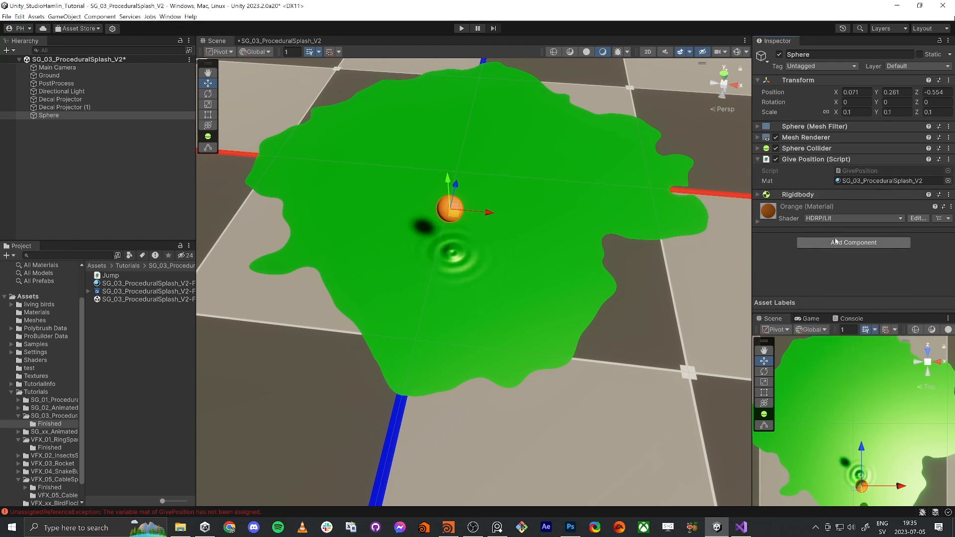
pyautogui.click(759, 195)
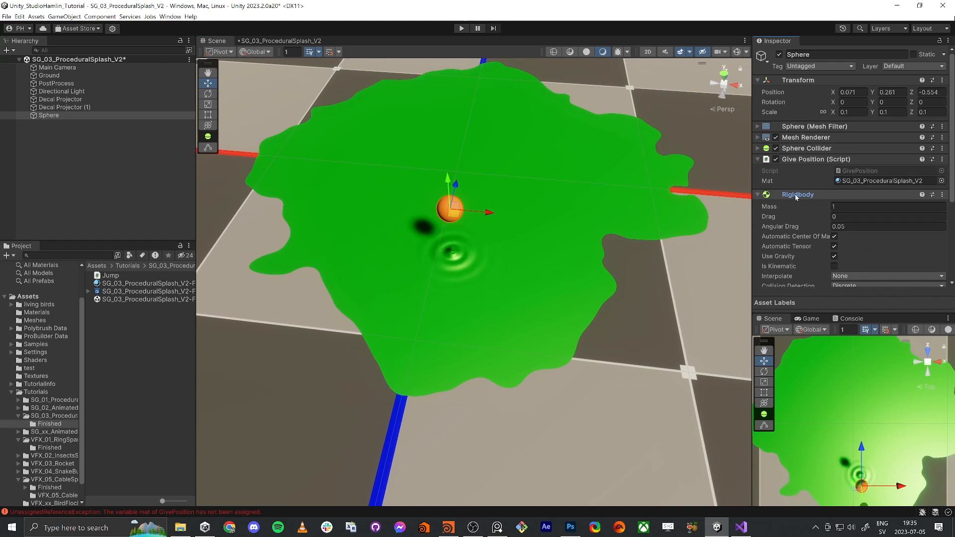
pyautogui.click(760, 196)
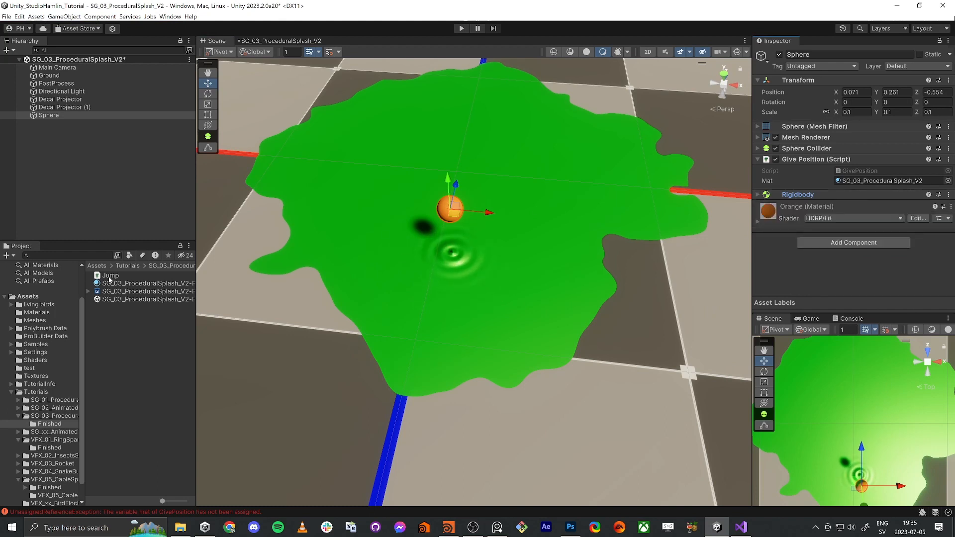
pyautogui.moveTo(110, 277); pyautogui.dragTo(823, 270)
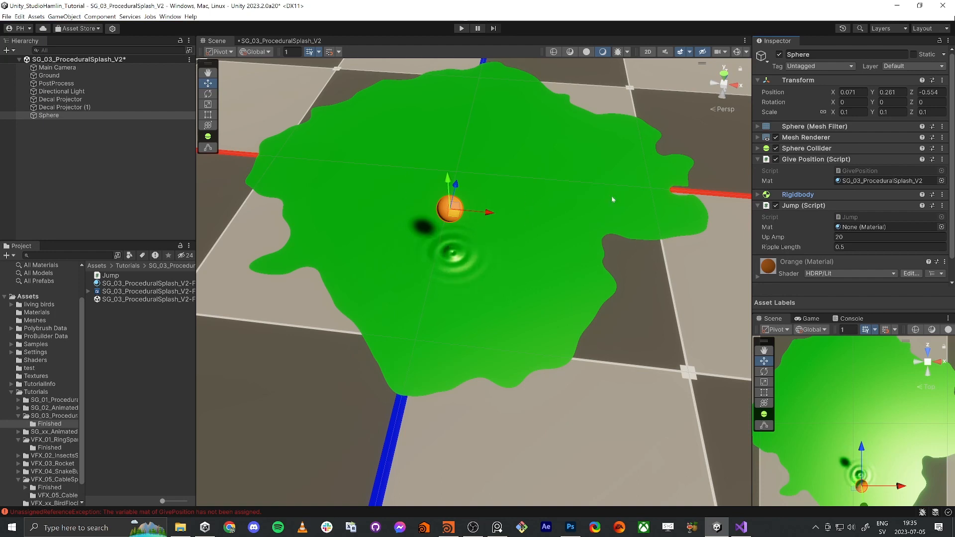
# Step: Set the sphere's Rigidbody Drag to 5 and the Jump script's Up Amp to 50
pyautogui.click(758, 195)
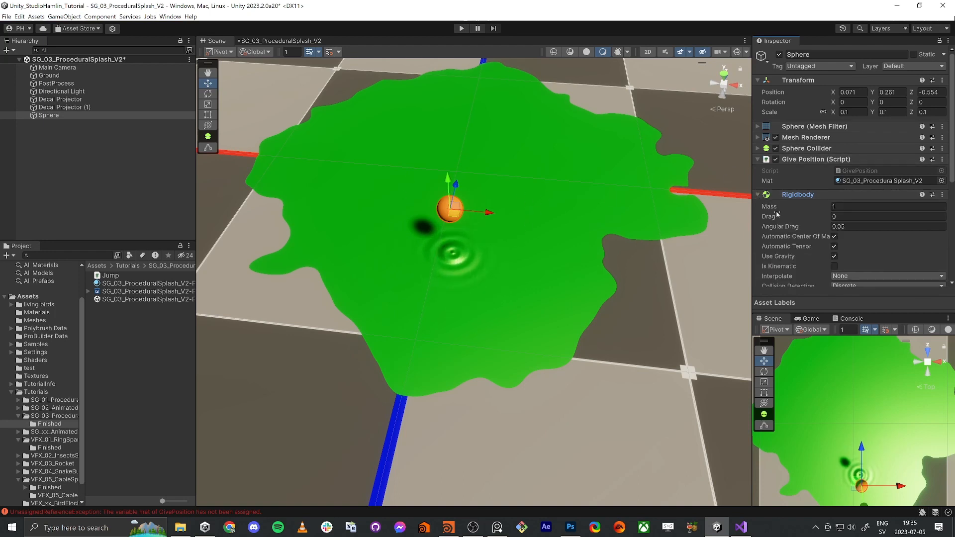
pyautogui.click(832, 219)
pyautogui.write('5')
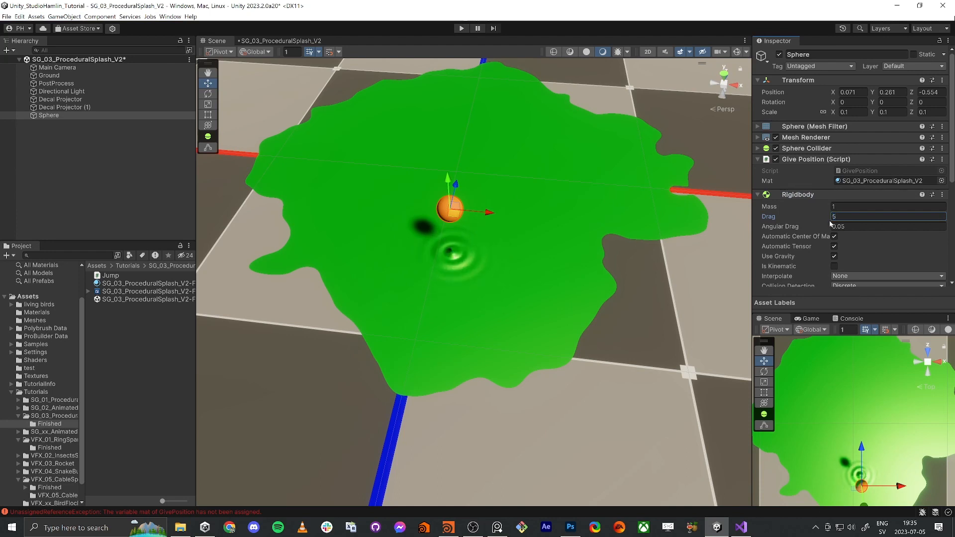
pyautogui.scroll(-5, 821, 120)
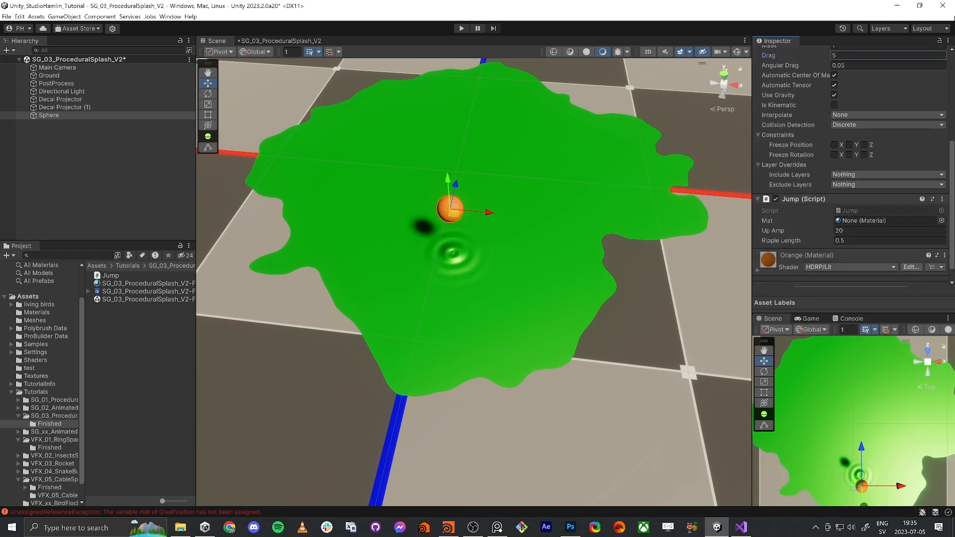
pyautogui.click(846, 231)
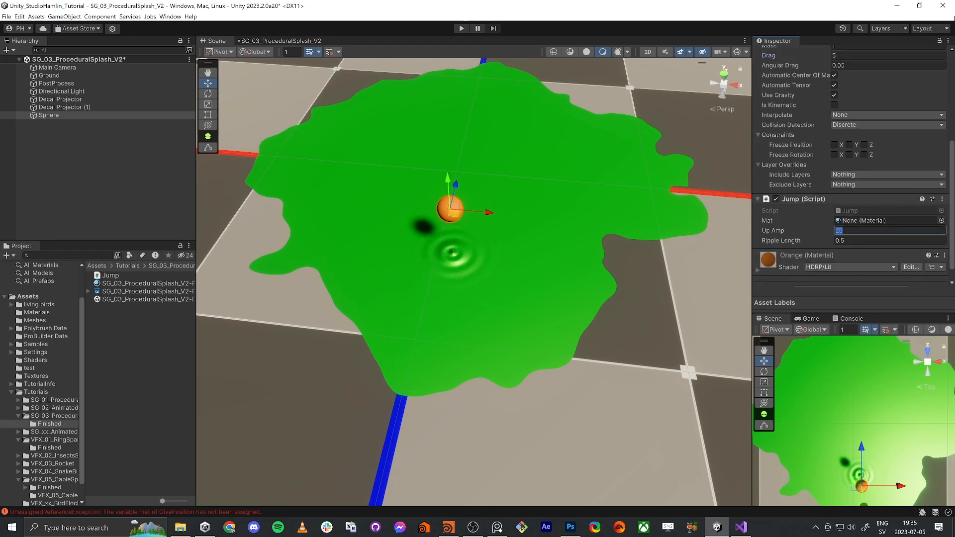
pyautogui.write('50')
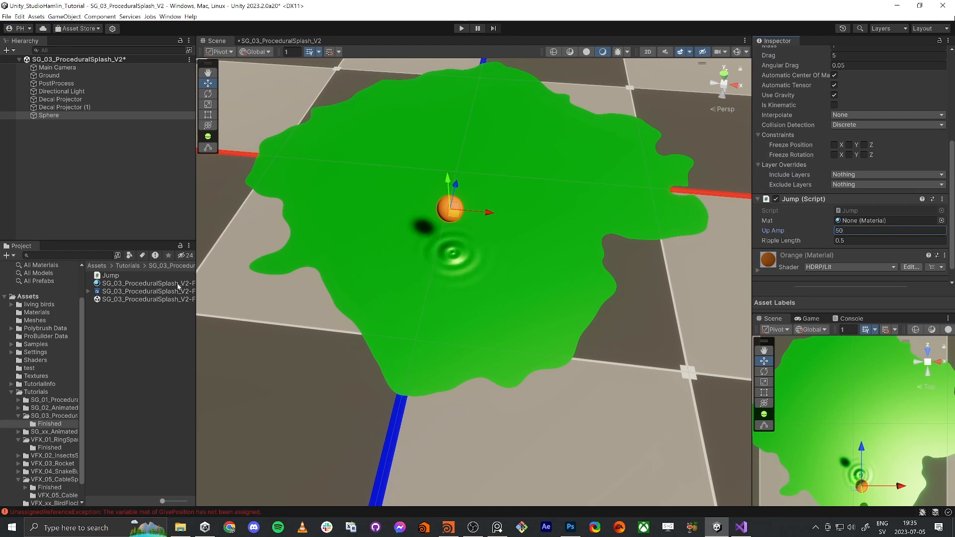
# Step: Assign the SG_03_ProceduralSplash_V2-Finished material to the Jump script's Mat, move the sphere, and try the material's splash value at 0.35
pyautogui.moveTo(178, 285); pyautogui.dragTo(867, 222)
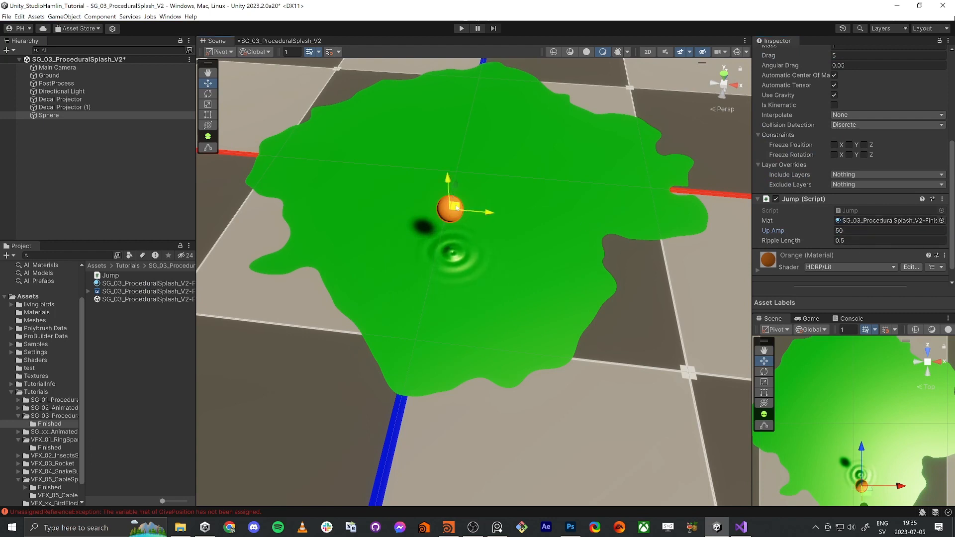
pyautogui.moveTo(460, 197); pyautogui.dragTo(435, 194)
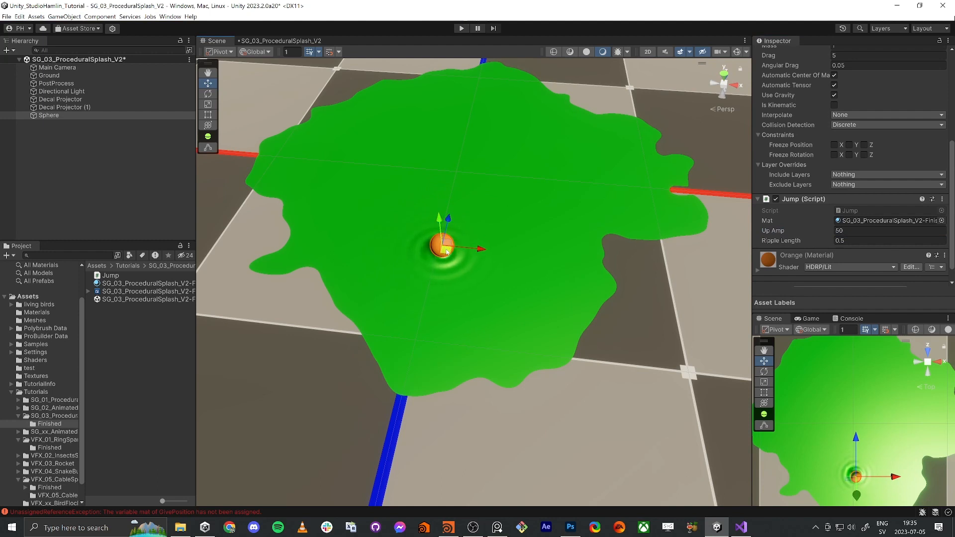
pyautogui.click(144, 285)
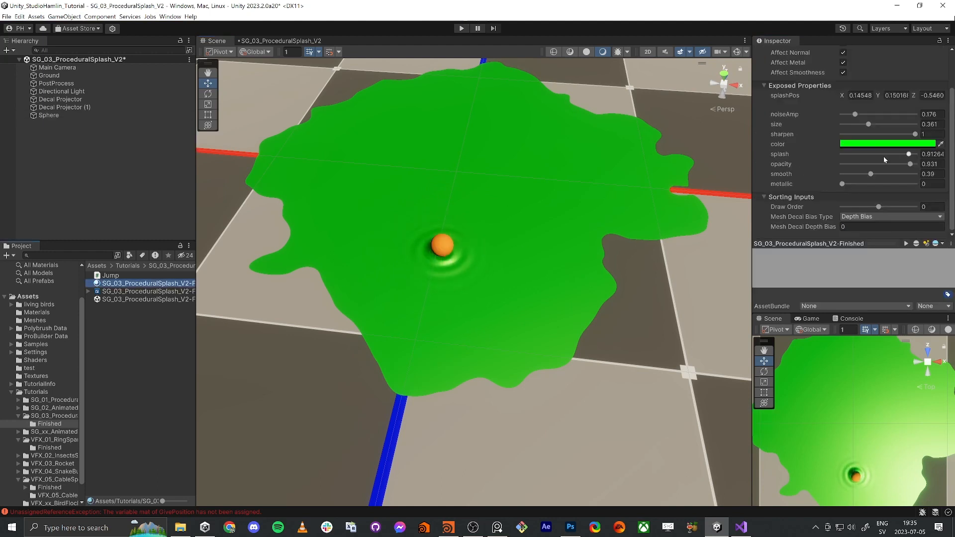
pyautogui.moveTo(905, 154); pyautogui.dragTo(895, 154)
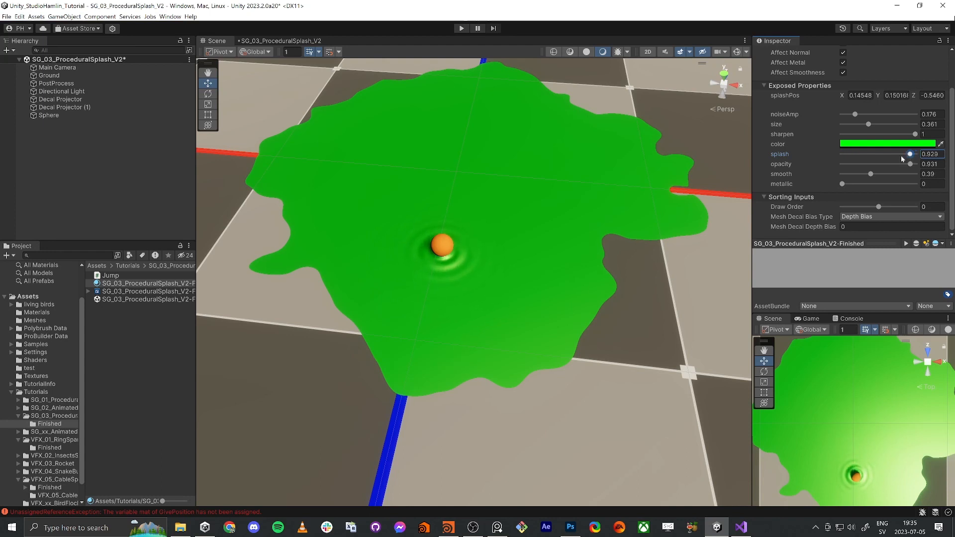
pyautogui.moveTo(882, 153); pyautogui.dragTo(883, 154)
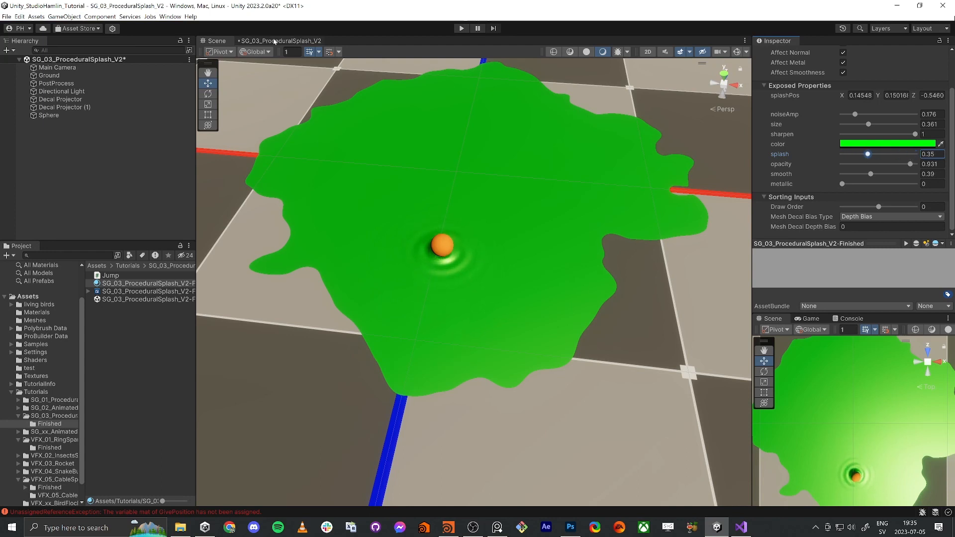
# Step: Examine the splash property's settings and the Multiply node it feeds in the shader graph, save the graph and return to the scene
pyautogui.click(274, 40)
pyautogui.scroll(-3, 431, 306)
pyautogui.scroll(5, 520, 309)
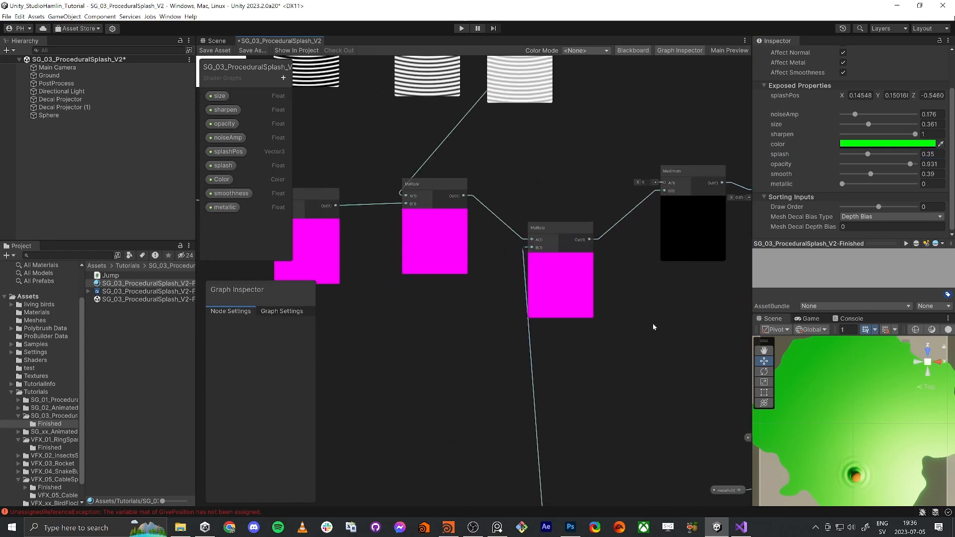
pyautogui.scroll(-6, 524, 348)
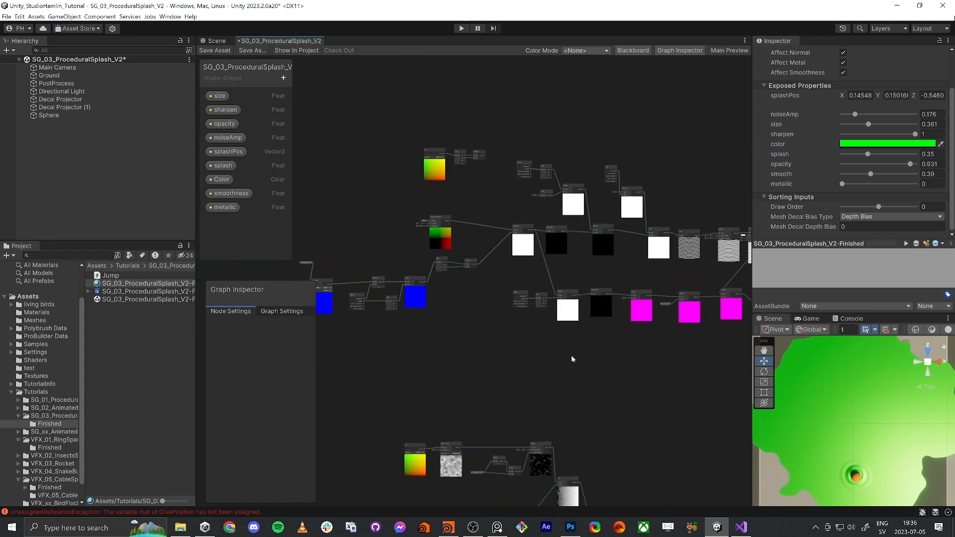
pyautogui.moveTo(571, 355); pyautogui.dragTo(479, 351, button='middle')
pyautogui.scroll(6, 513, 323)
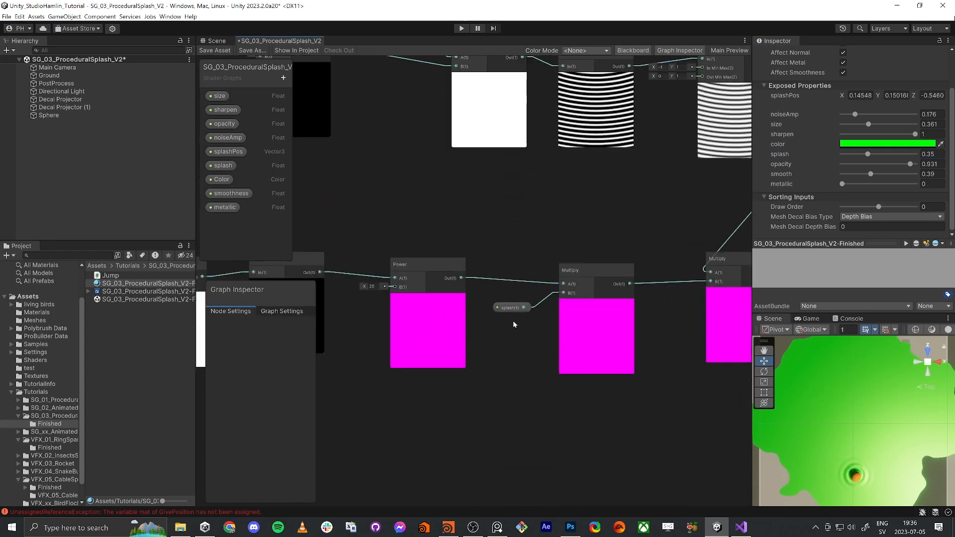
pyautogui.click(577, 274)
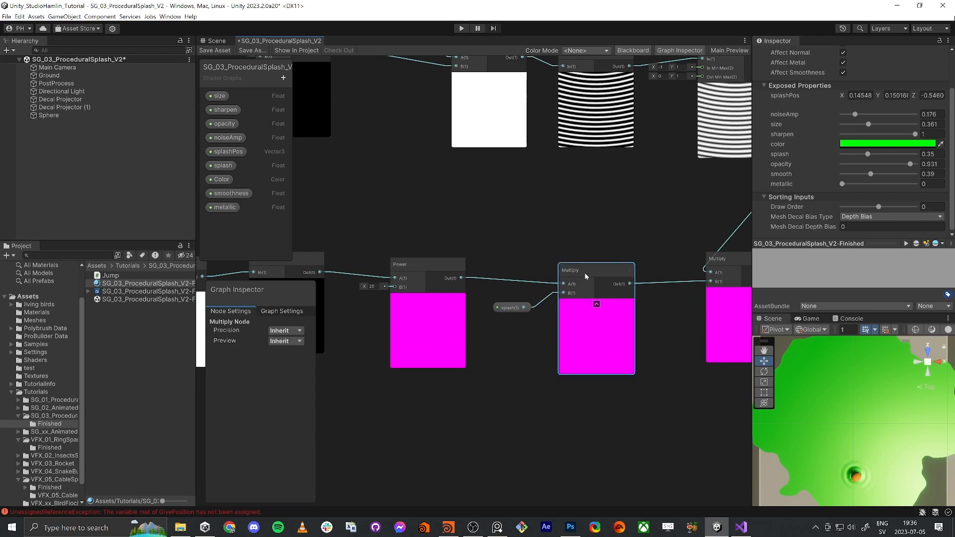
pyautogui.click(223, 165)
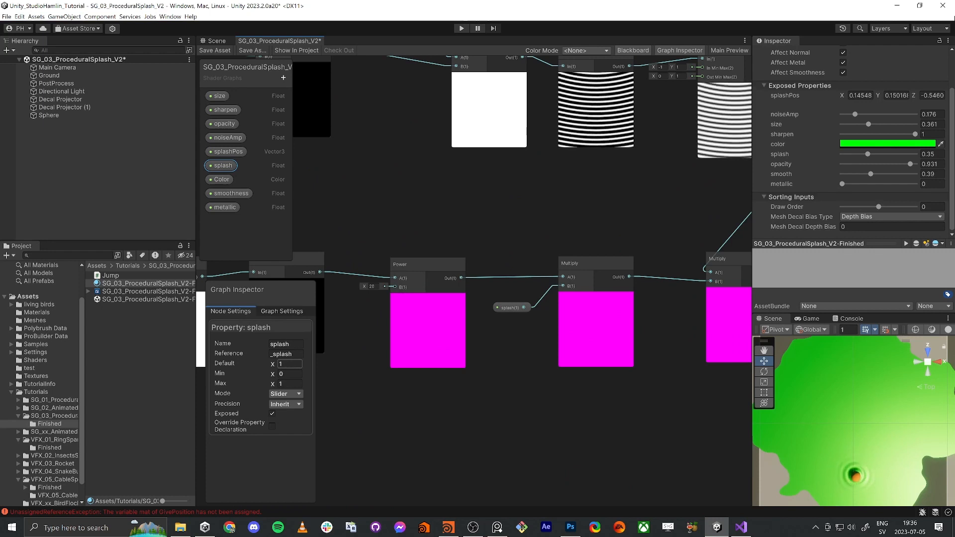
pyautogui.click(217, 50)
pyautogui.click(220, 43)
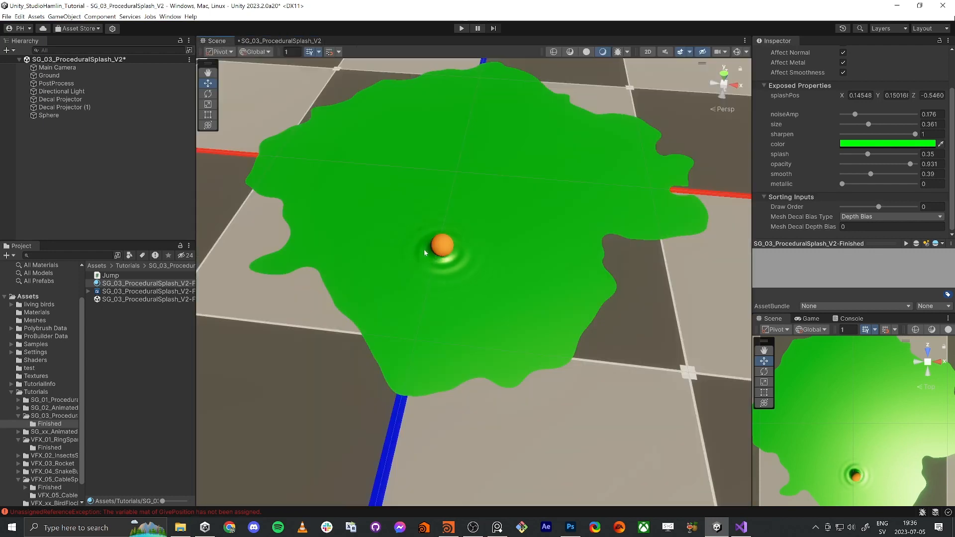
# Step: Move the sphere to about X 0.037, Y 0.231 above the splash and disable its Give Position script
pyautogui.click(443, 245)
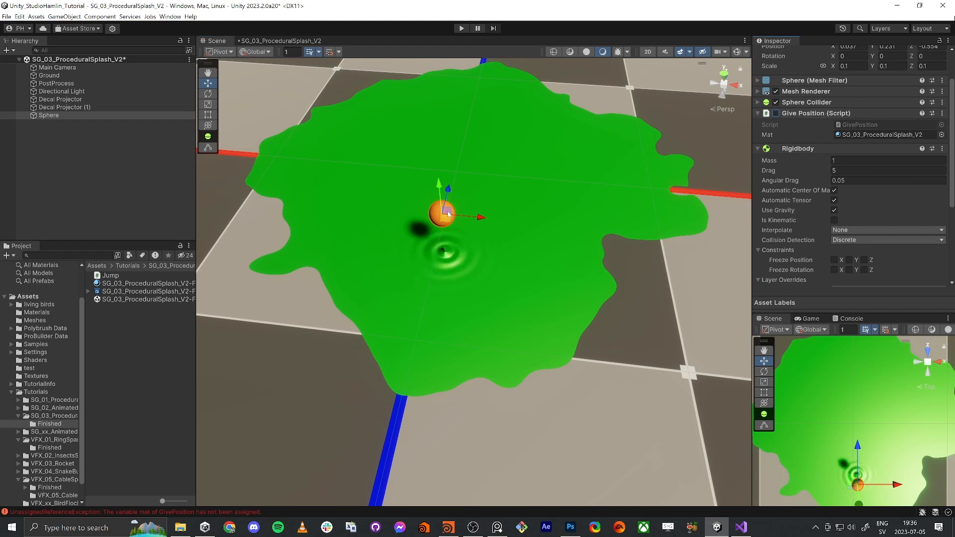
pyautogui.scroll(-5, 796, 200)
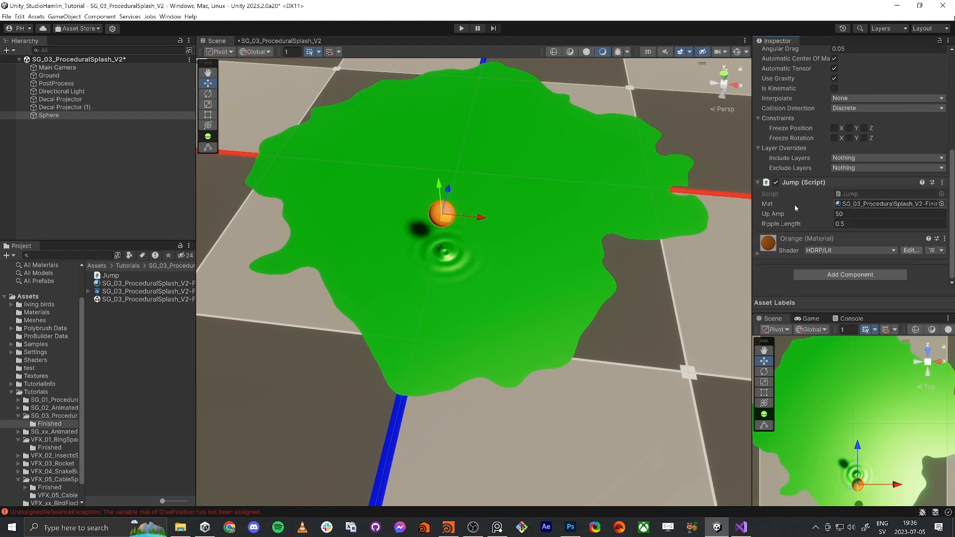
pyautogui.scroll(1, 795, 205)
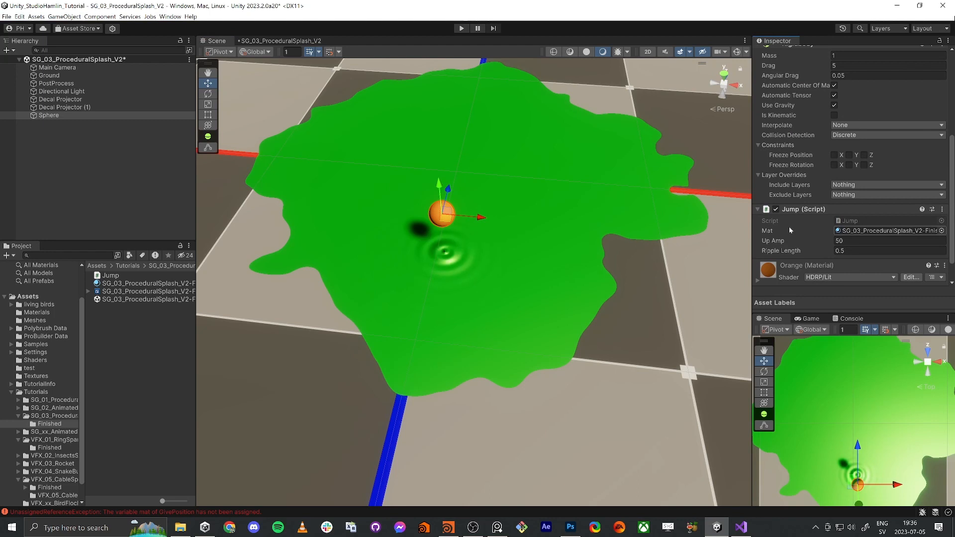
# Step: Set the SG_03_ProceduralSplash_V2-Finished material's splash to about 0.479 and its opacity to 1
pyautogui.click(134, 284)
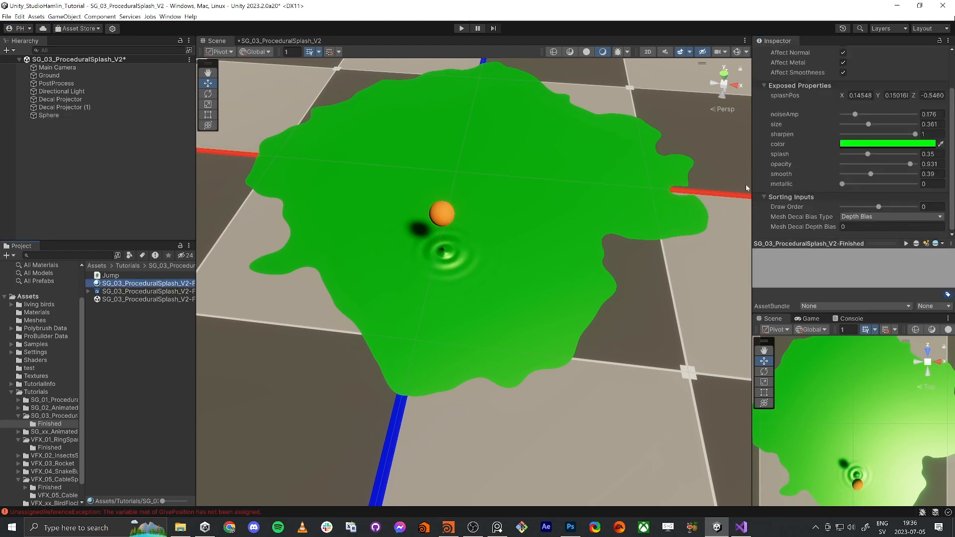
pyautogui.moveTo(903, 163); pyautogui.dragTo(877, 155)
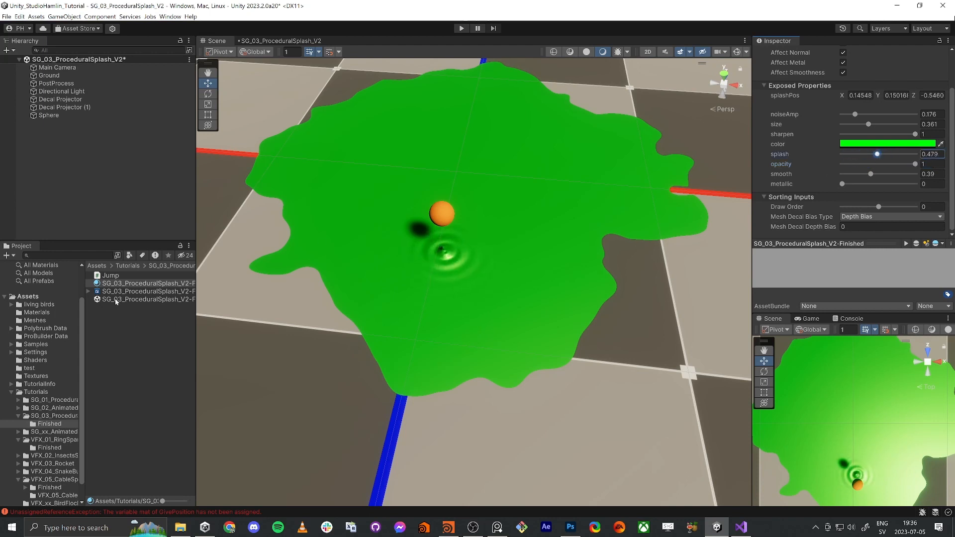
# Step: Assign the SG_03_ProceduralSplash_V2 material to the sphere's Jump script and lower that material's splash value to about 0.952
pyautogui.click(54, 415)
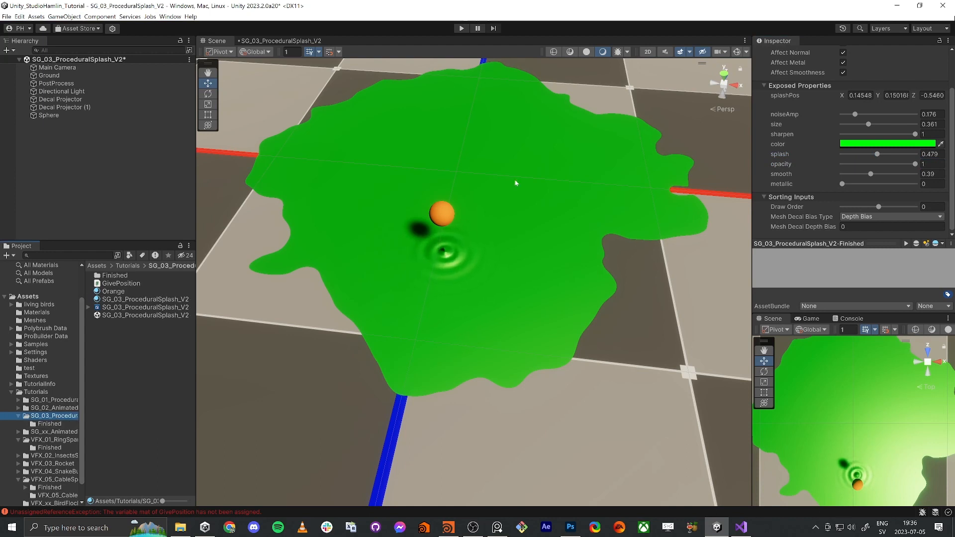
pyautogui.click(50, 116)
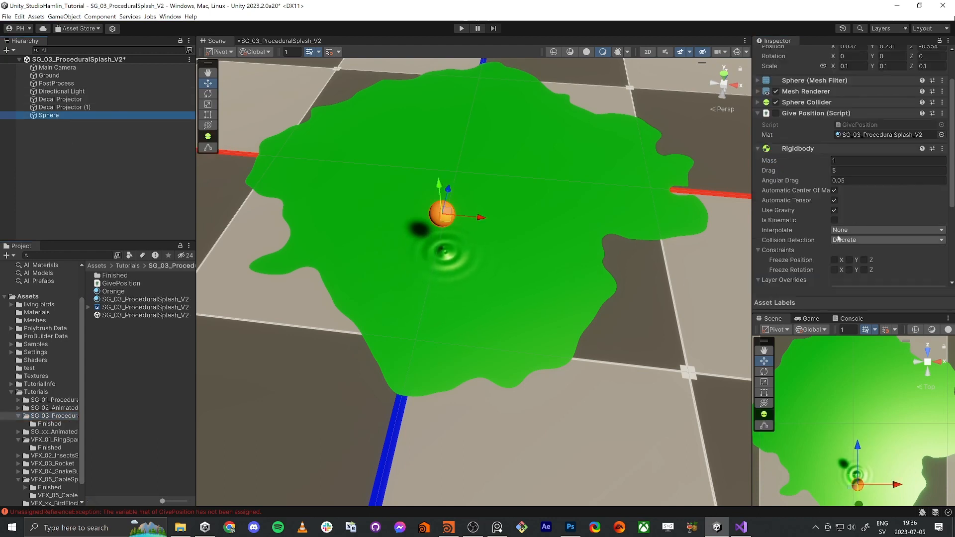
pyautogui.click(115, 300)
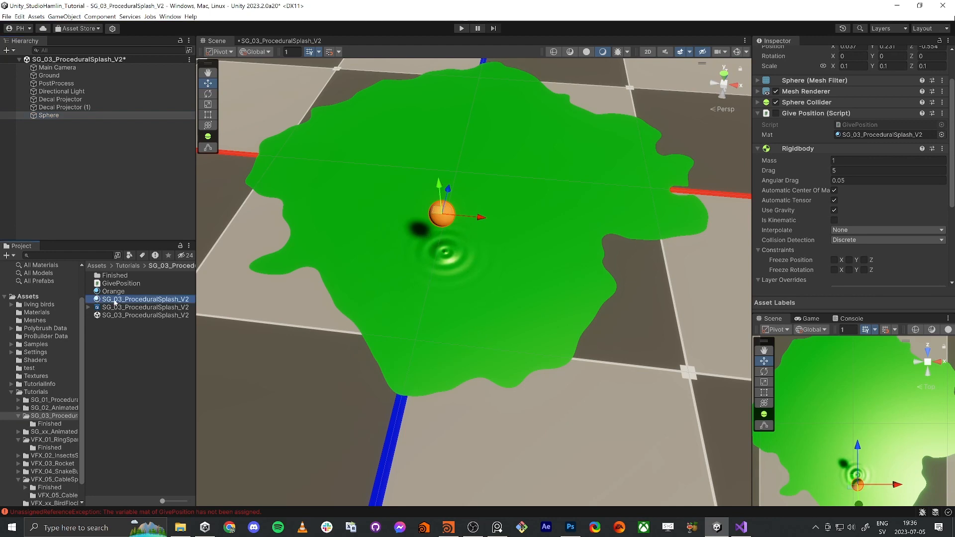
pyautogui.moveTo(115, 302); pyautogui.dragTo(857, 246)
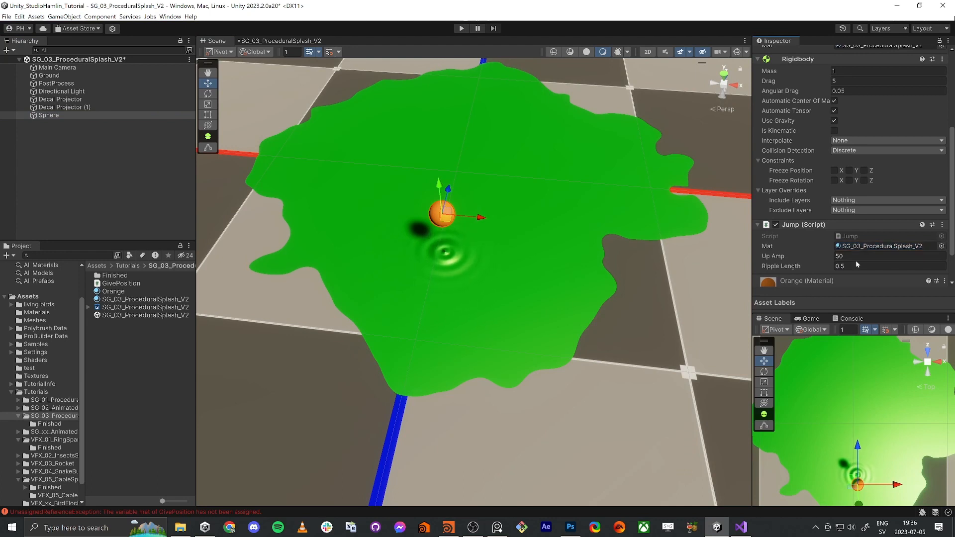
pyautogui.click(146, 299)
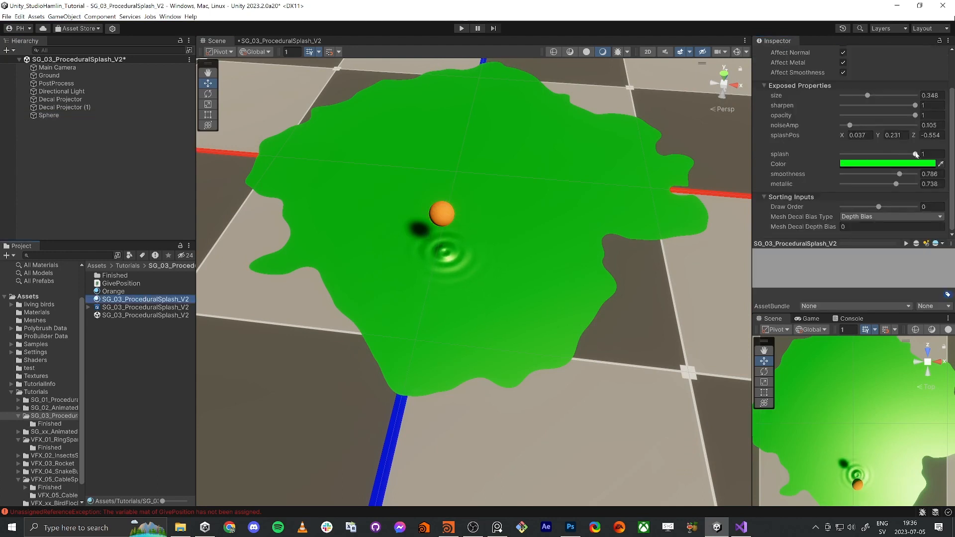
pyautogui.moveTo(916, 154)
pyautogui.mouseDown()
pyautogui.moveTo(840, 159)
pyautogui.moveTo(911, 155)
pyautogui.mouseUp()
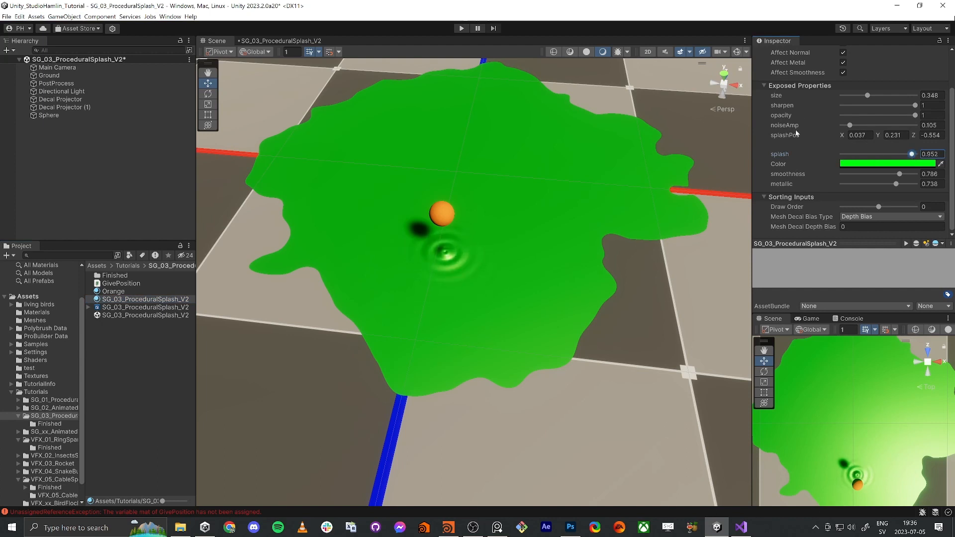
# Step: Show the Game view beneath the Inspector and shrink its pane to give the Inspector more height
pyautogui.click(806, 319)
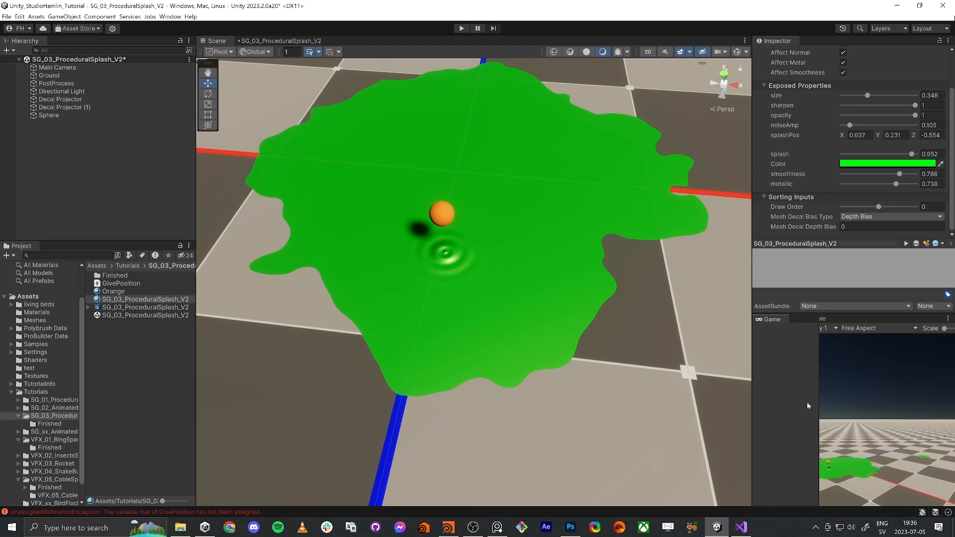
pyautogui.moveTo(900, 312); pyautogui.dragTo(882, 431)
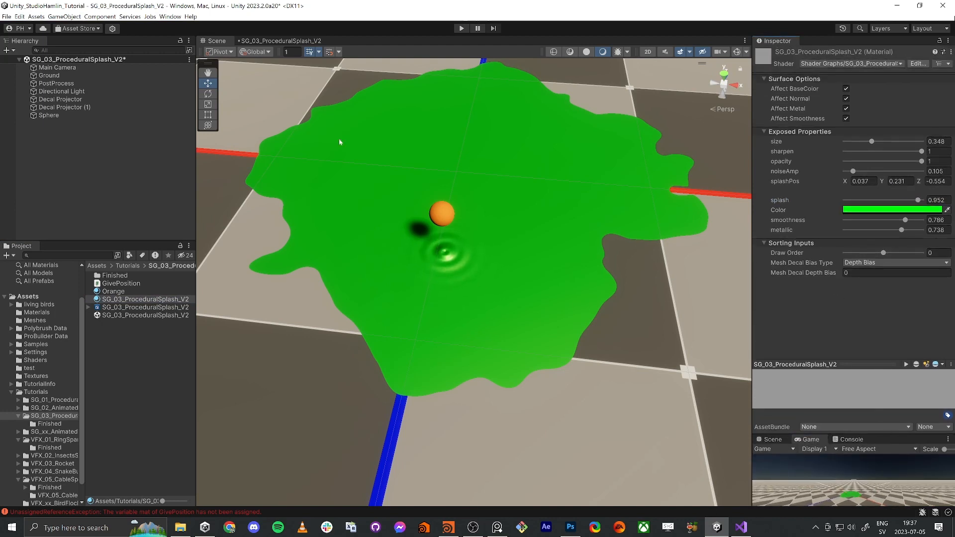
# Step: Select the sphere and collapse its Transform, Give Position and Rigidbody components, leaving the Jump script settings expanded
pyautogui.click(54, 116)
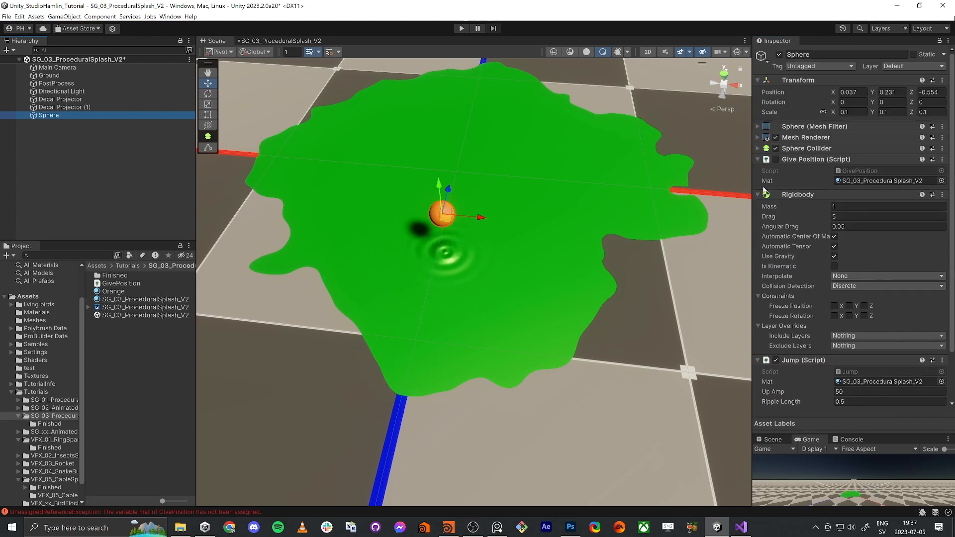
pyautogui.click(757, 194)
pyautogui.click(758, 160)
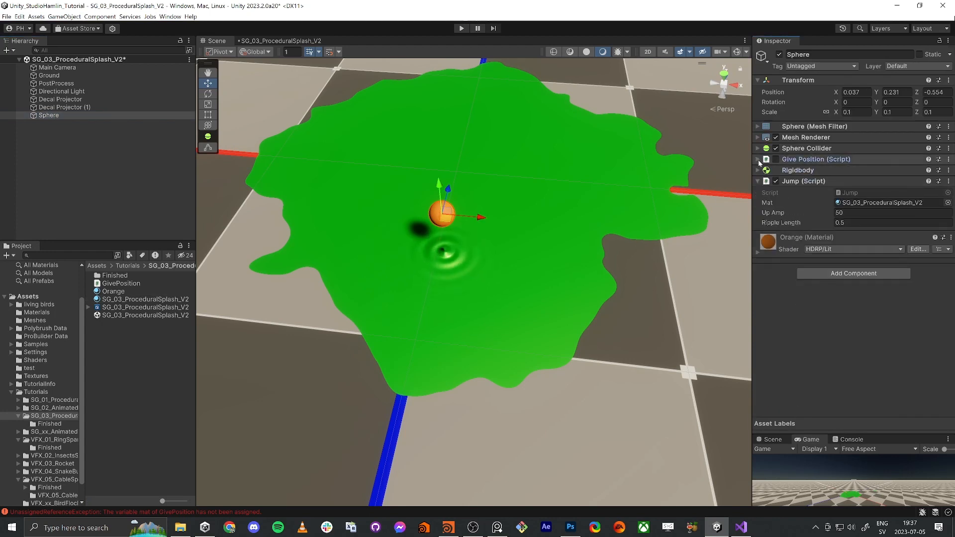
pyautogui.click(758, 80)
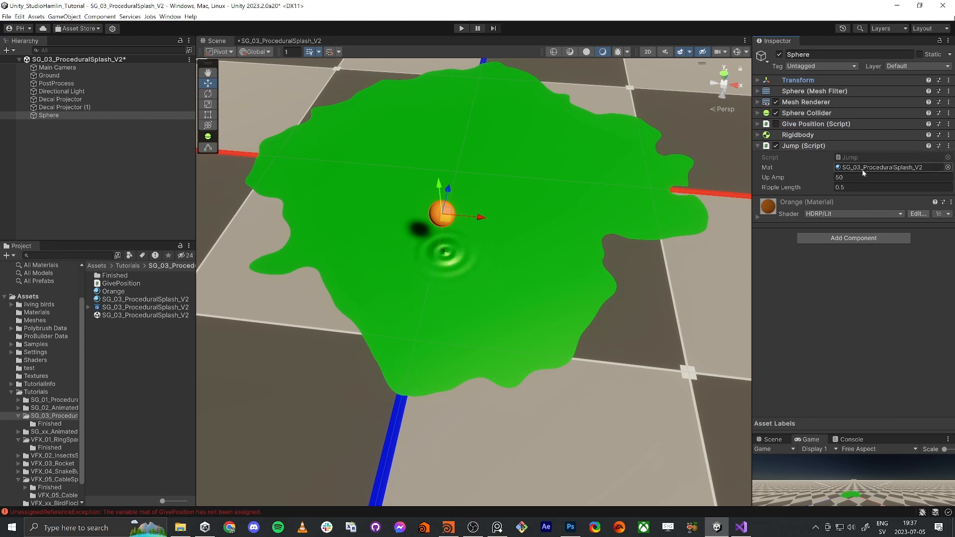
# Step: Reposition the sphere in the air above the middle of the splash, then run and stop a play test
pyautogui.moveTo(449, 214); pyautogui.dragTo(452, 242)
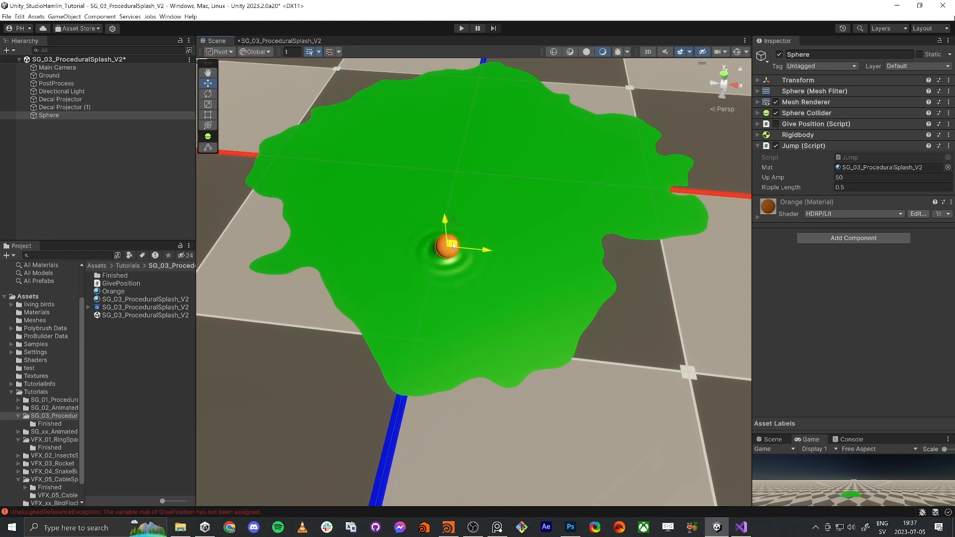
pyautogui.moveTo(457, 239); pyautogui.dragTo(454, 198)
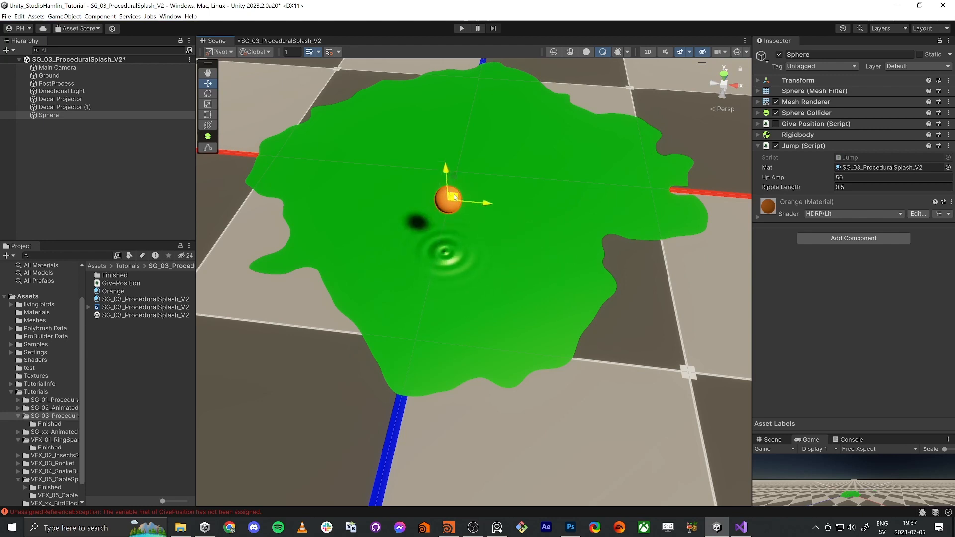
pyautogui.click(461, 28)
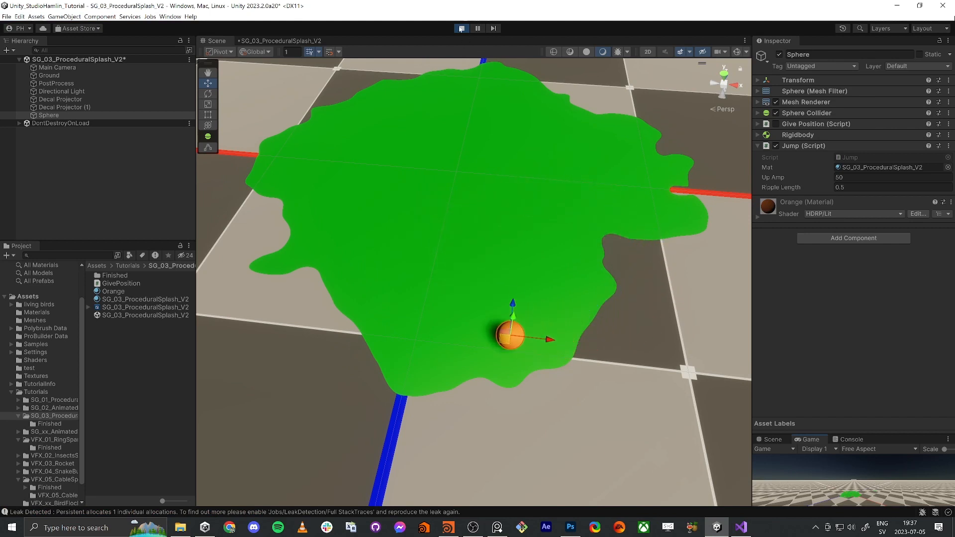
pyautogui.click(458, 28)
# Step: Set the sphere's Jump script Up Amp to 150 and start play mode
pyautogui.click(48, 116)
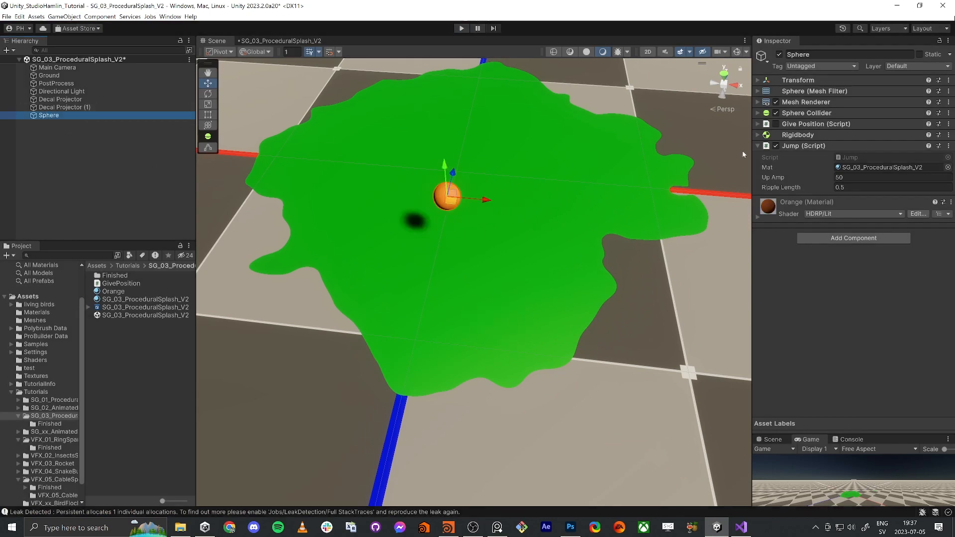
pyautogui.click(855, 178)
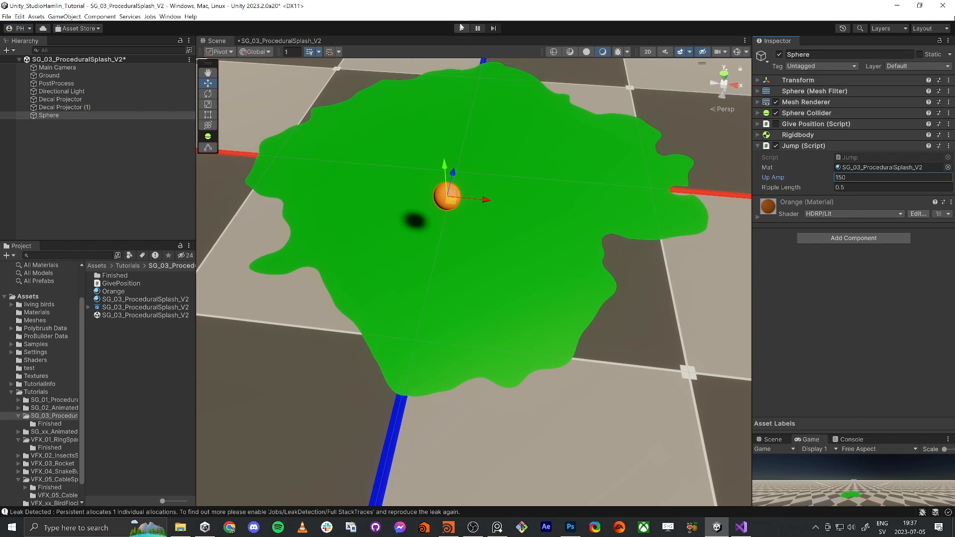
pyautogui.click(462, 28)
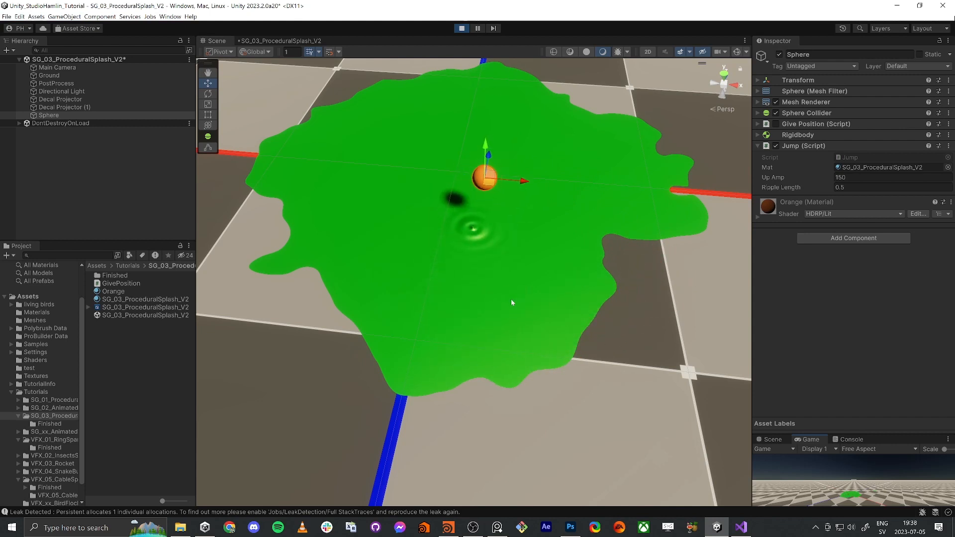
# Step: During play, set the SG_03_ProceduralSplash_V2 material's size to about 0.303, sharpen to 0.786 and opacity to 0.689
pyautogui.click(128, 300)
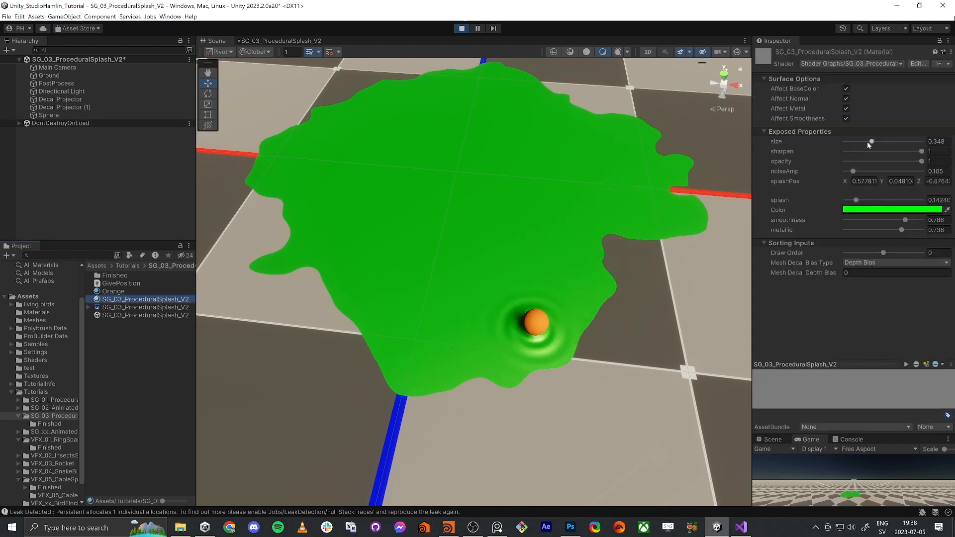
pyautogui.moveTo(871, 143); pyautogui.dragTo(898, 165)
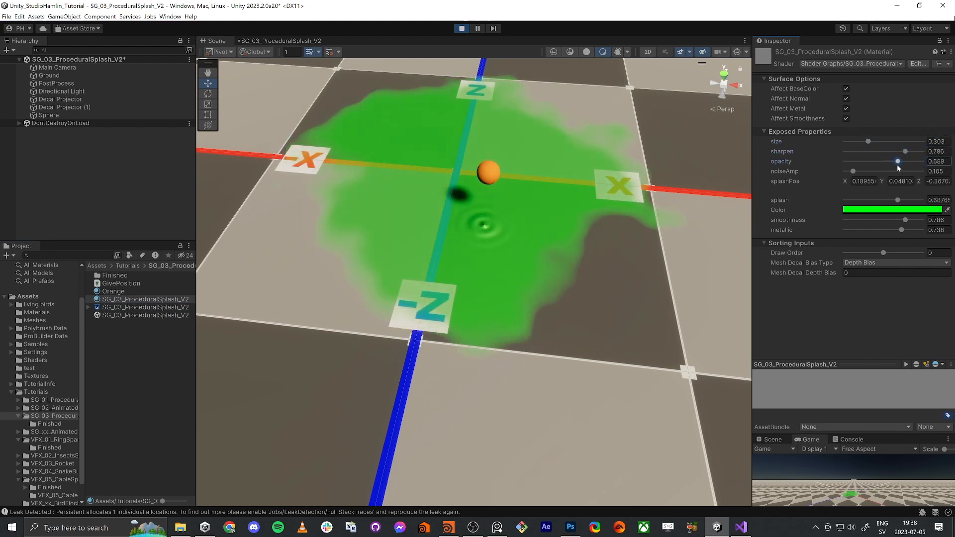
# Step: Move Decal Projector (1) across the ground under the bouncing sphere, leaving it around the world origin
pyautogui.click(457, 187)
pyautogui.click(60, 107)
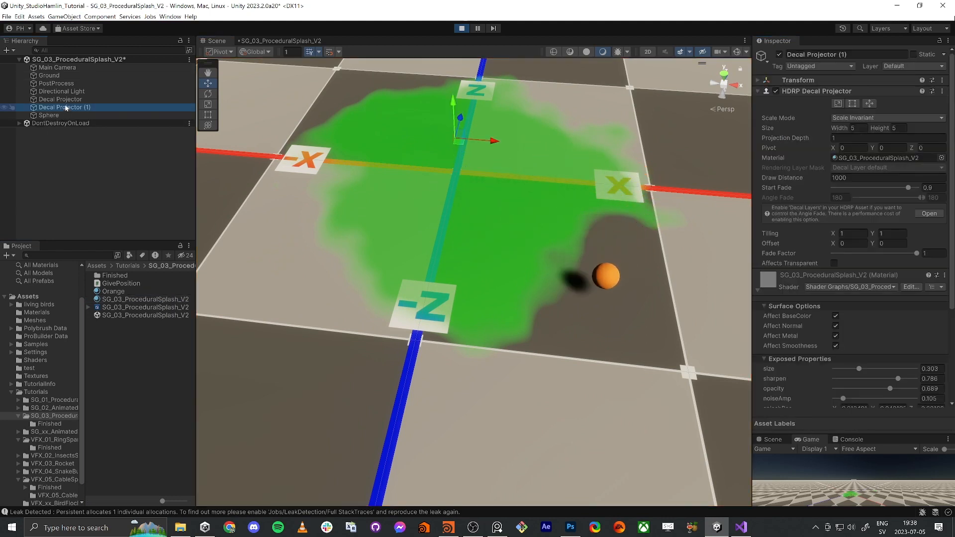
pyautogui.moveTo(457, 143); pyautogui.dragTo(564, 299)
pyautogui.moveTo(565, 299); pyautogui.dragTo(554, 279, button='right')
pyautogui.press('s')
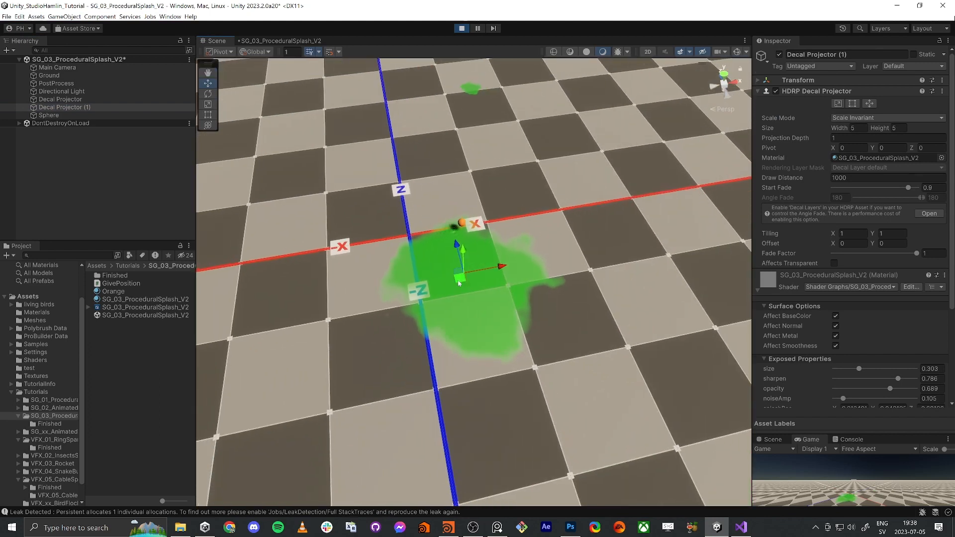
pyautogui.moveTo(458, 279)
pyautogui.mouseDown()
pyautogui.moveTo(606, 250)
pyautogui.moveTo(520, 285)
pyautogui.moveTo(442, 278)
pyautogui.mouseUp()
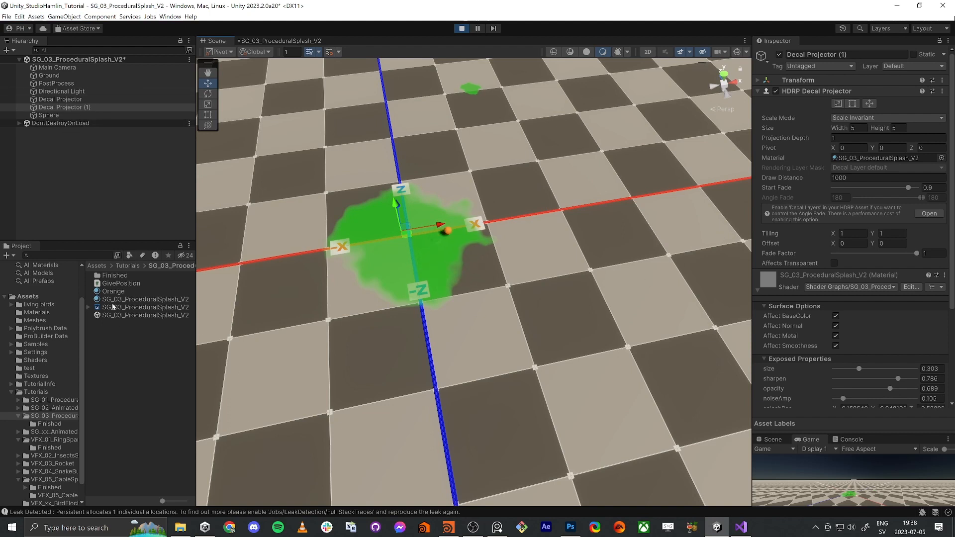
# Step: Open the sphere's Jump script in Visual Studio and tile the code editor side by side with Unity
pyautogui.click(49, 115)
pyautogui.click(867, 157)
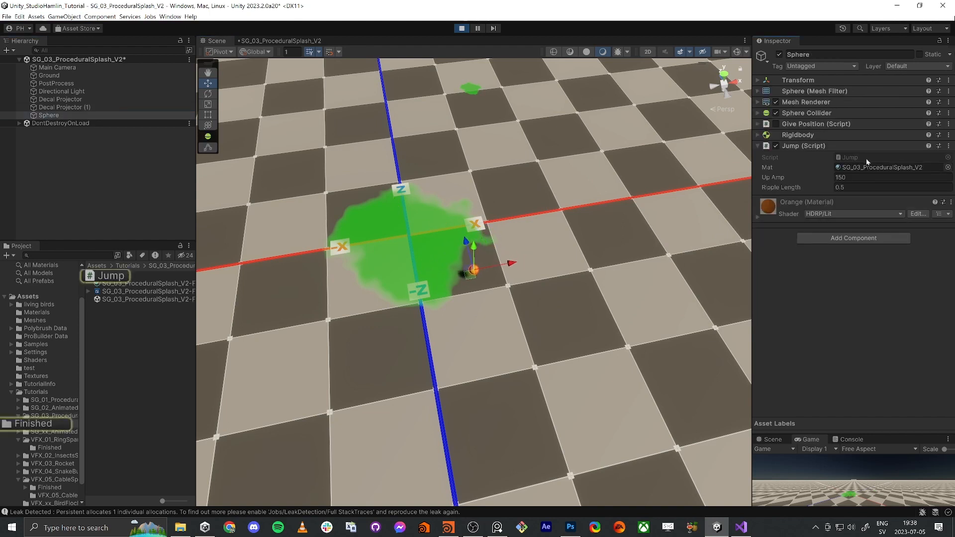
pyautogui.press('super+Right')
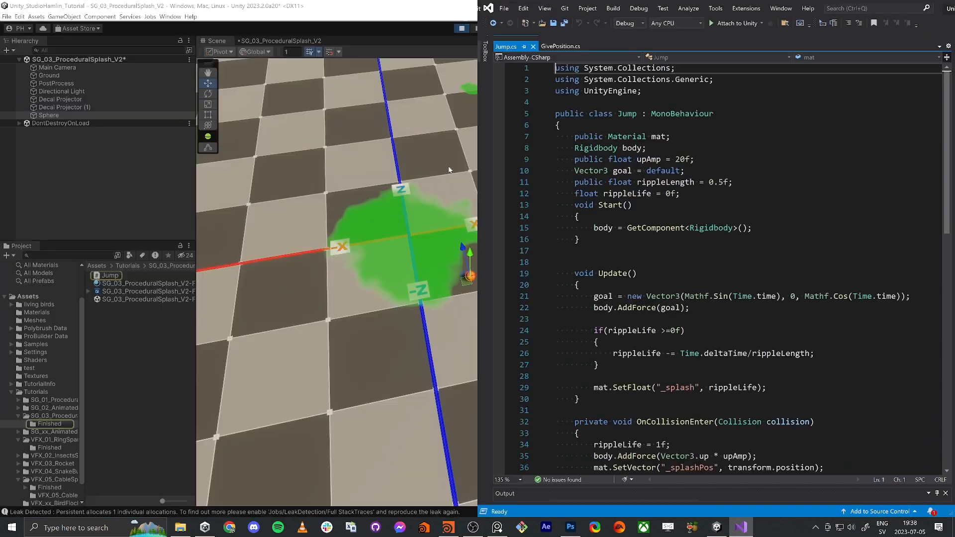
pyautogui.press('Return')
# Step: Watch the sphere bounce around the splash in the maximized and normal Scene view from several distances and angles
pyautogui.hotkey('shift', 'space')
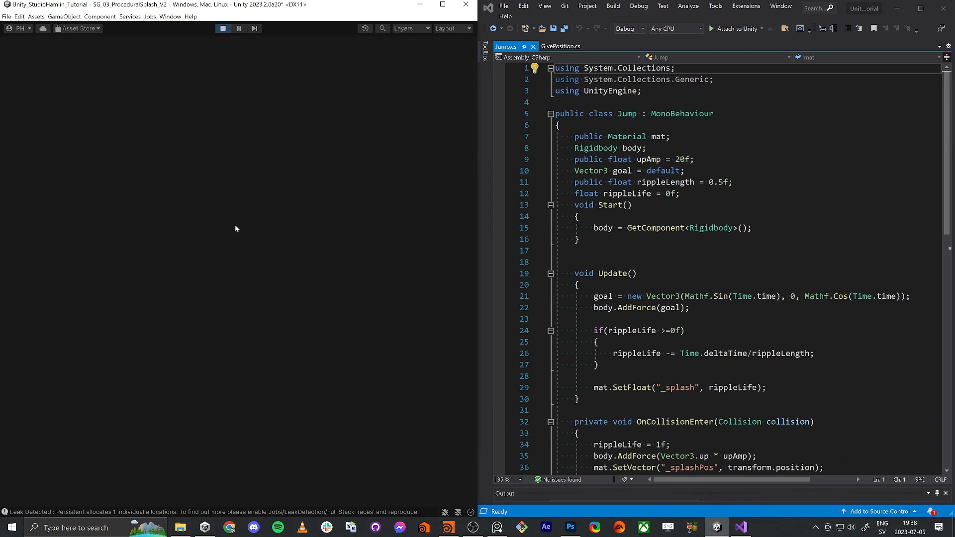
pyautogui.moveTo(235, 225)
pyautogui.mouseDown(button='right')
pyautogui.moveTo(201, 219)
pyautogui.moveTo(230, 223)
pyautogui.mouseUp(button='right')
pyautogui.press('w')
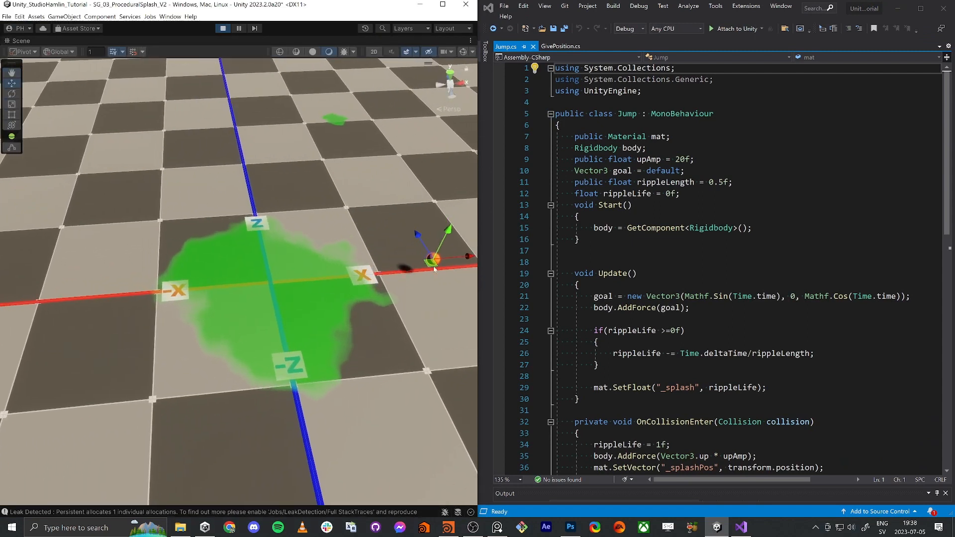
pyautogui.moveTo(432, 283); pyautogui.dragTo(426, 301, button='right')
pyautogui.press('s')
pyautogui.press('d')
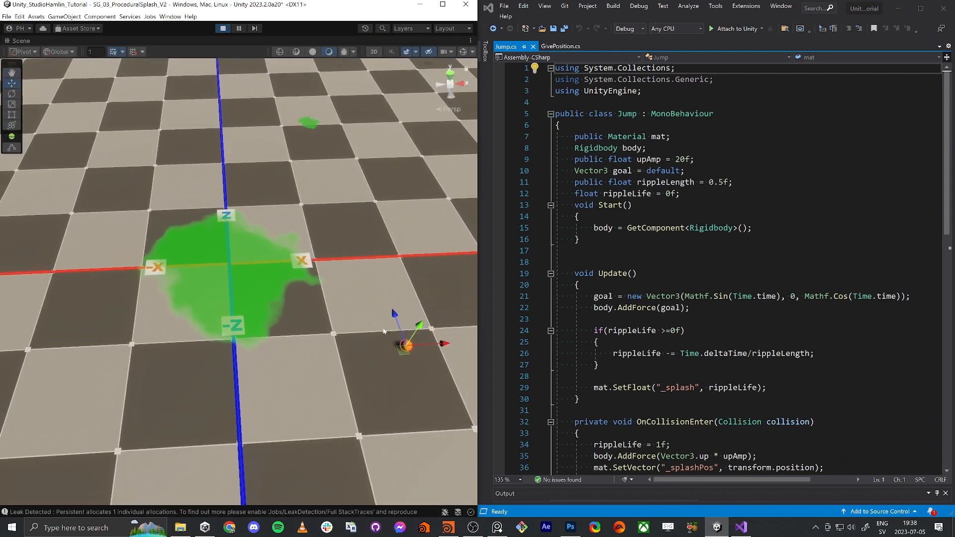
pyautogui.hotkey('shift', 'space')
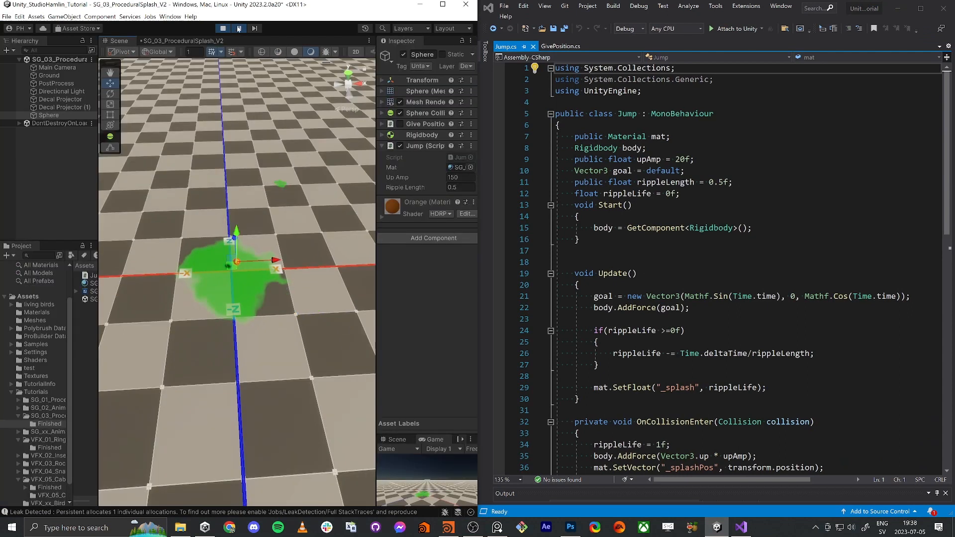
pyautogui.moveTo(285, 254); pyautogui.dragTo(271, 281, button='right')
pyautogui.scroll(-6, 721, 269)
pyautogui.scroll(6, 721, 268)
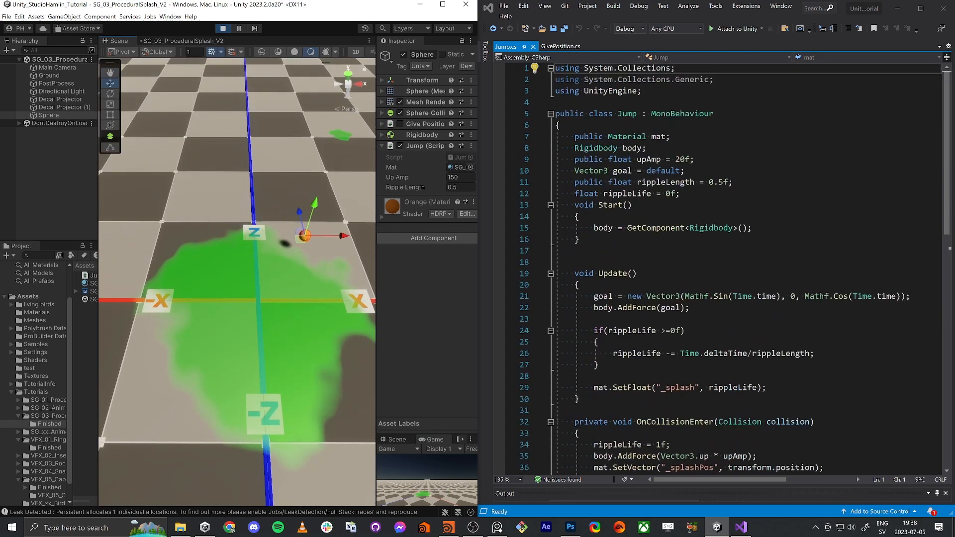
# Step: Examine in Jump.cs how Update builds the goal vector and applies it as a force to the Rigidbody
pyautogui.keyDown('ctrl'); pyautogui.scroll(-4, 722, 269); pyautogui.keyUp('ctrl')
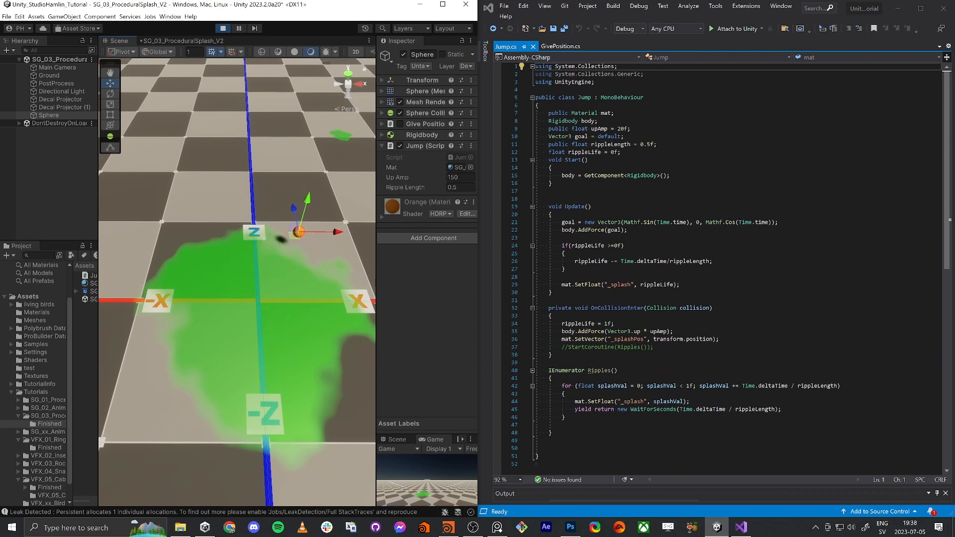
pyautogui.moveTo(562, 223); pyautogui.dragTo(645, 222)
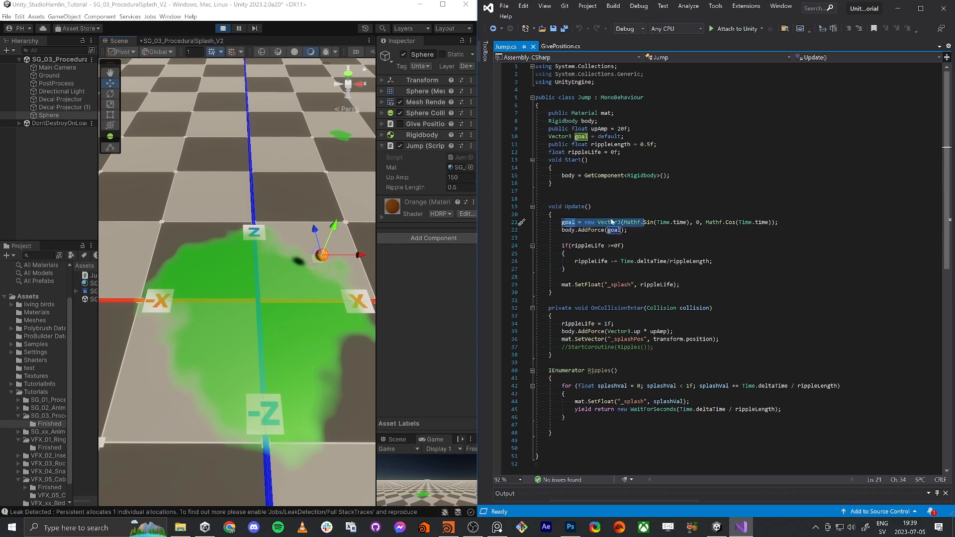
pyautogui.click(575, 230)
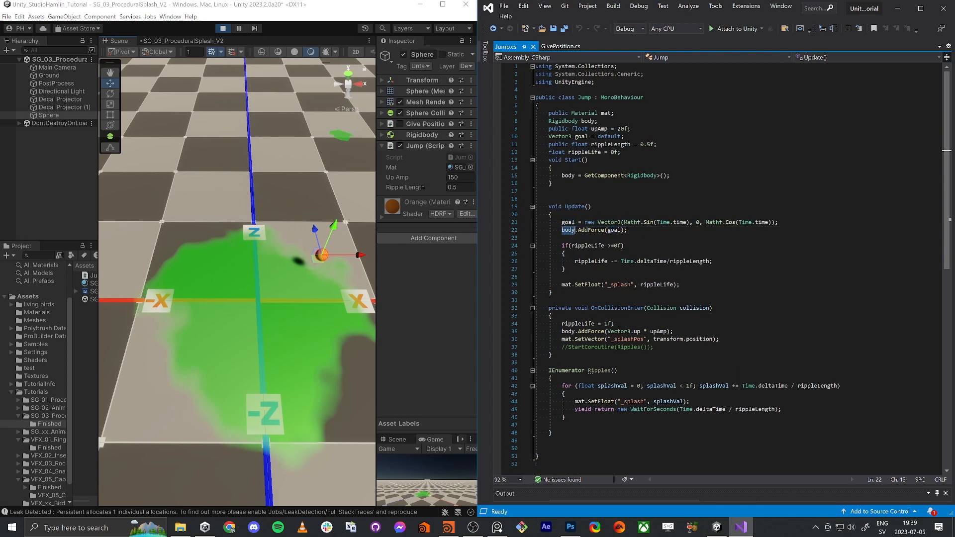
pyautogui.doubleClick(586, 231)
pyautogui.doubleClick(614, 230)
pyautogui.click(627, 230)
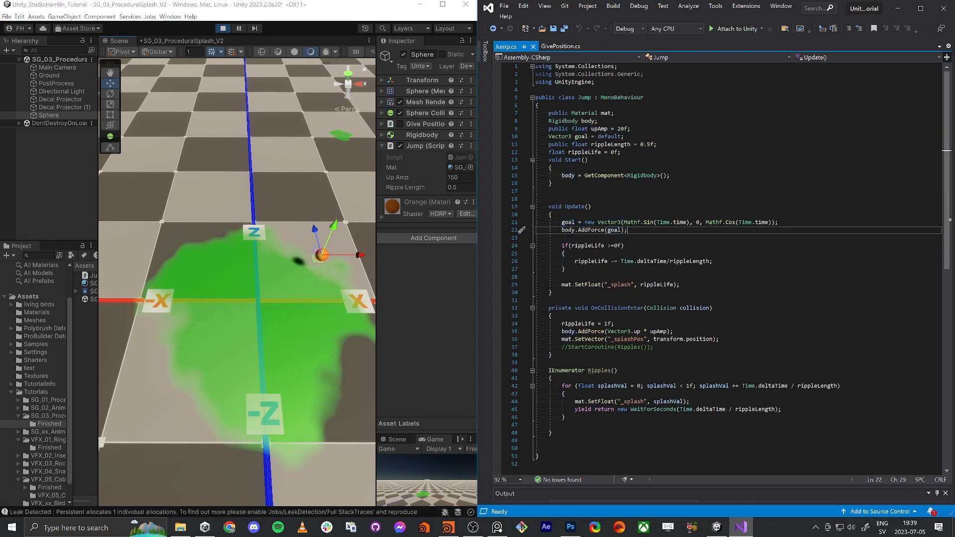
pyautogui.hotkey('shift', 'Left')
pyautogui.hotkey('shift', 'Left')
pyautogui.hotkey('shift', 'Left')
pyautogui.hotkey('shift', 'Left')
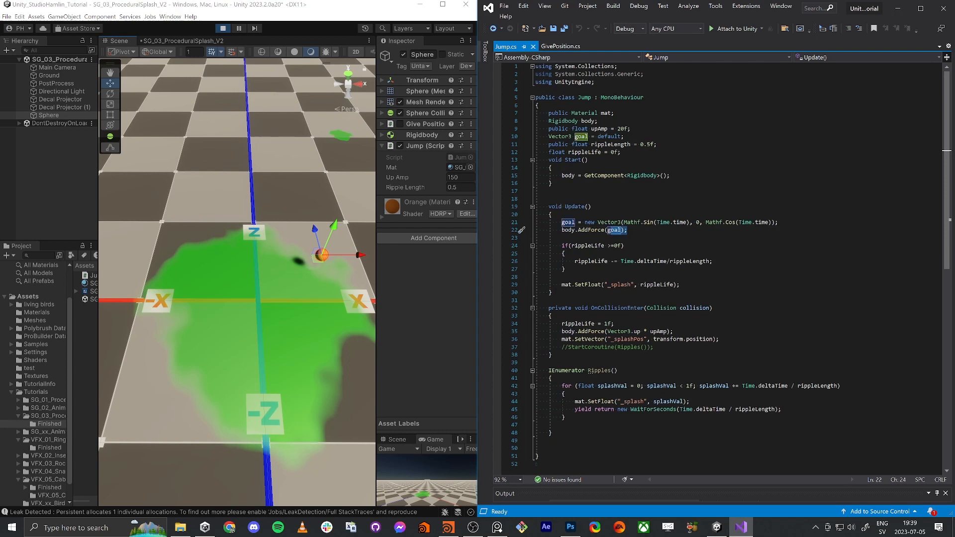
pyautogui.click(628, 231)
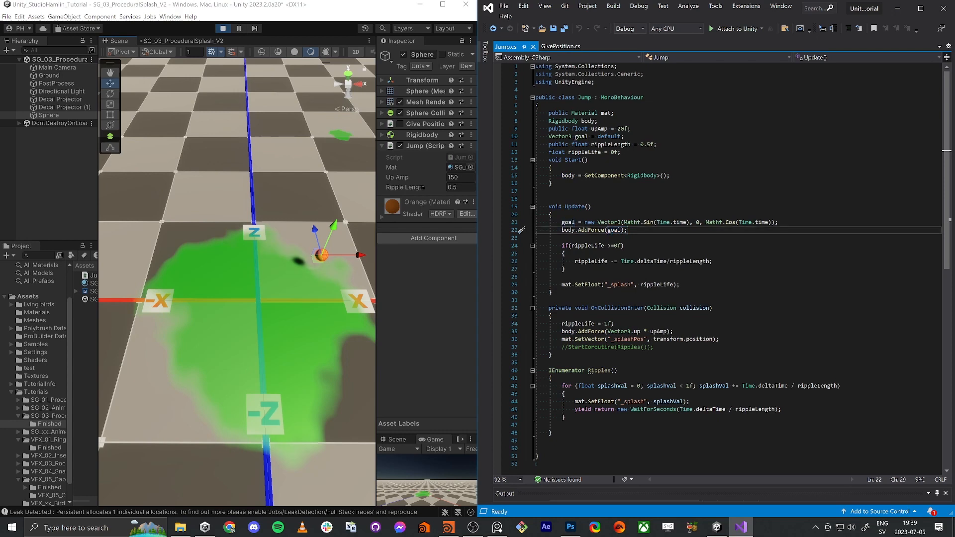
pyautogui.doubleClick(640, 177)
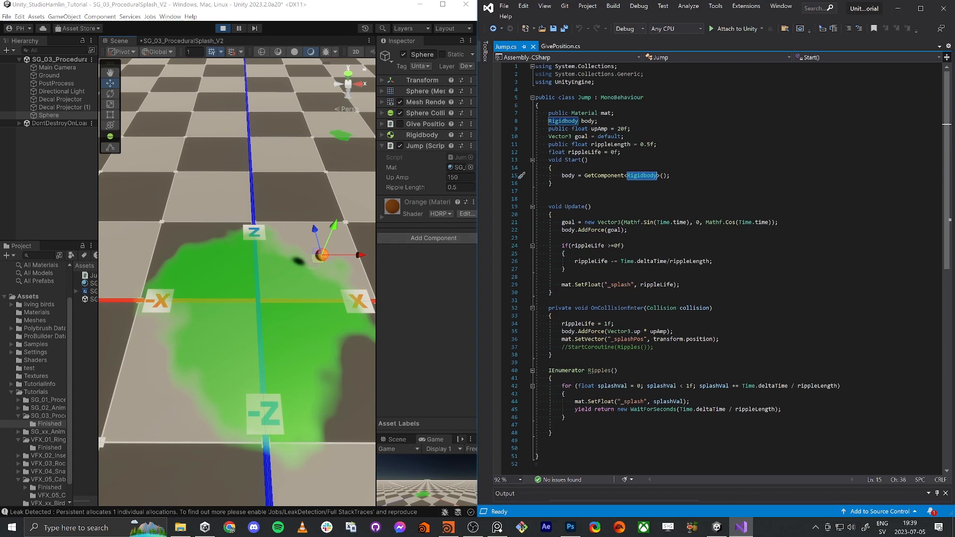
pyautogui.click(628, 230)
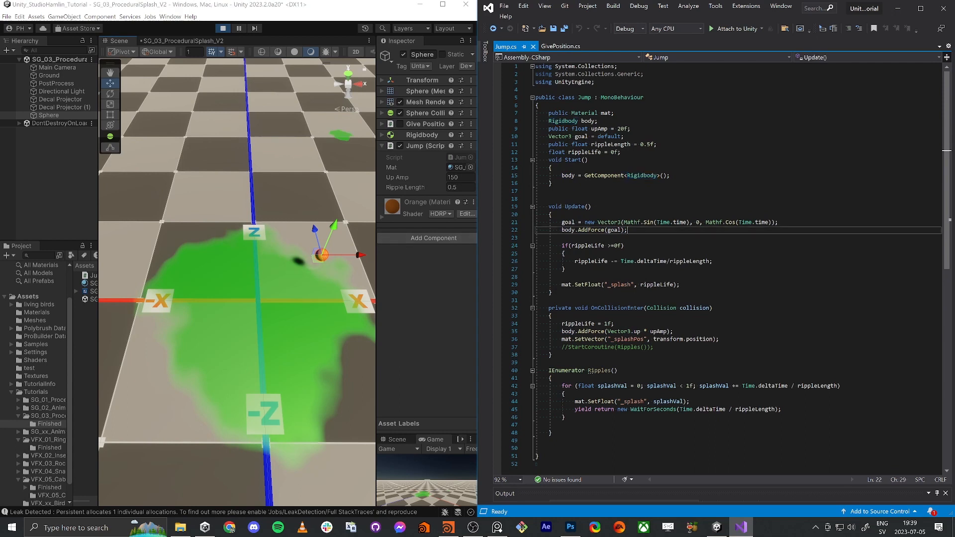
# Step: Examine how Update counts down rippleLife and passes it to the material's _splash property
pyautogui.click(585, 246)
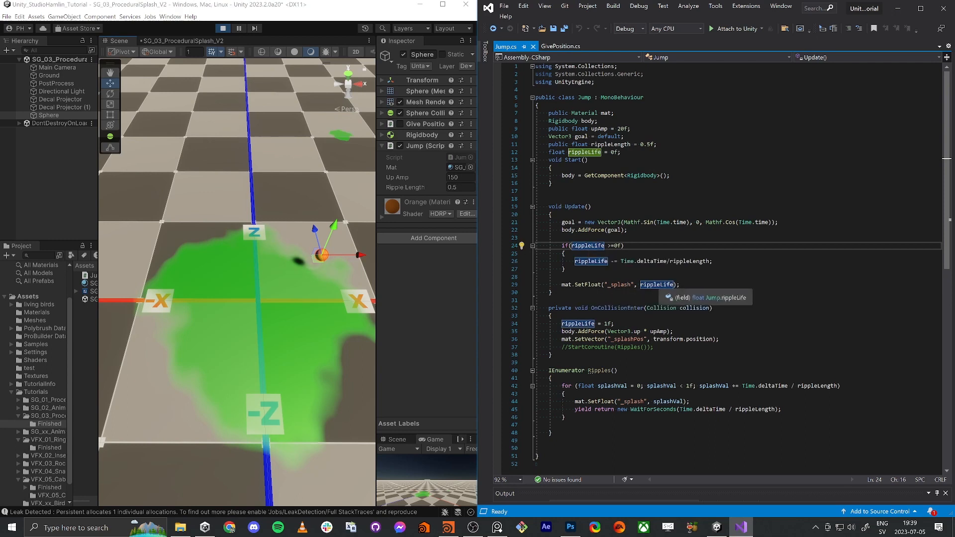
pyautogui.doubleClick(658, 285)
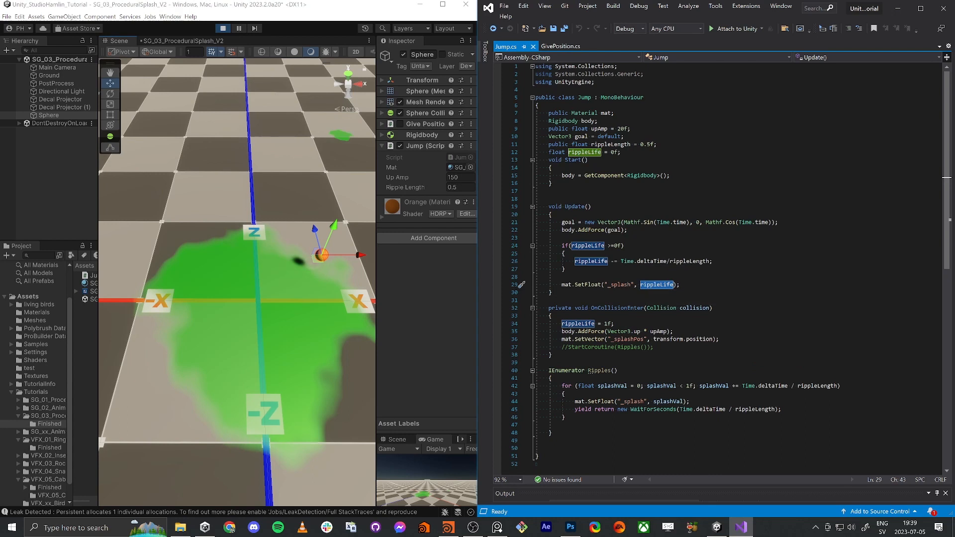
pyautogui.click(564, 285)
pyautogui.doubleClick(567, 285)
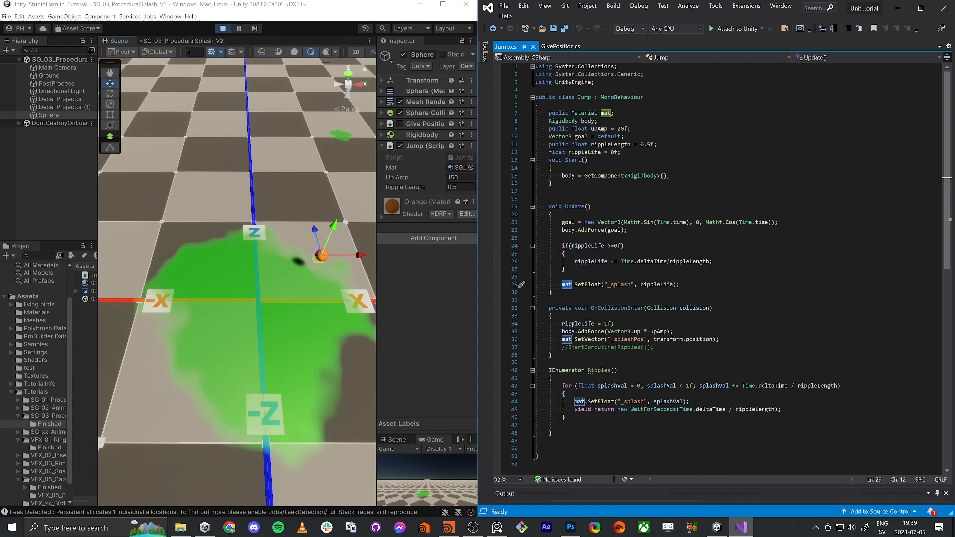
pyautogui.moveTo(552, 293); pyautogui.dragTo(539, 246)
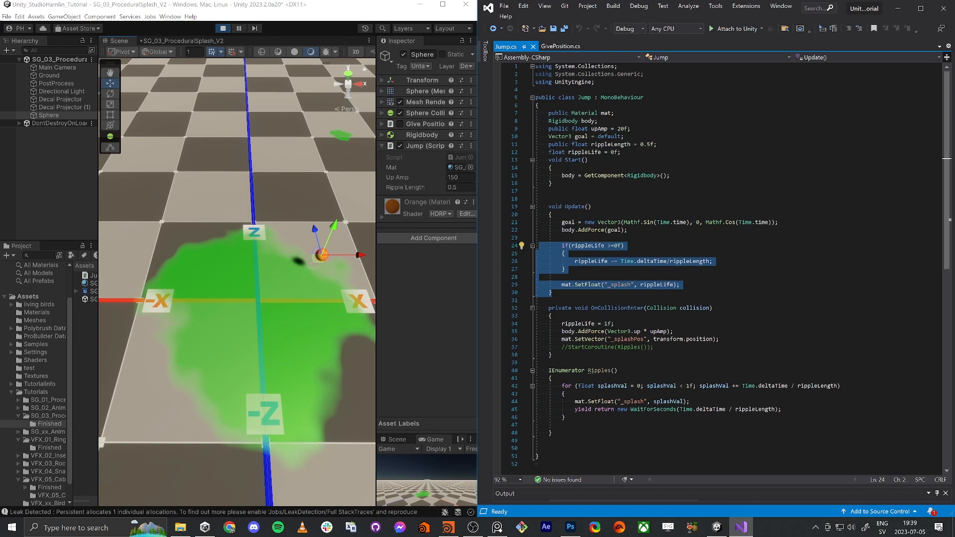
# Step: Examine how OnCollisionEnter resets rippleLife, adds the upward force and sets _splashPos, and where Update uses rippleLife
pyautogui.click(549, 300)
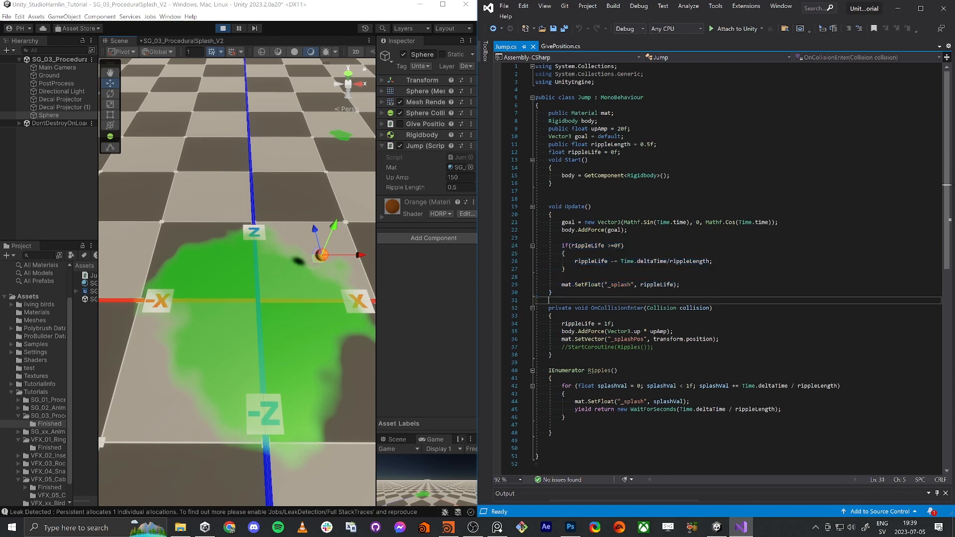
pyautogui.moveTo(548, 308); pyautogui.dragTo(551, 354)
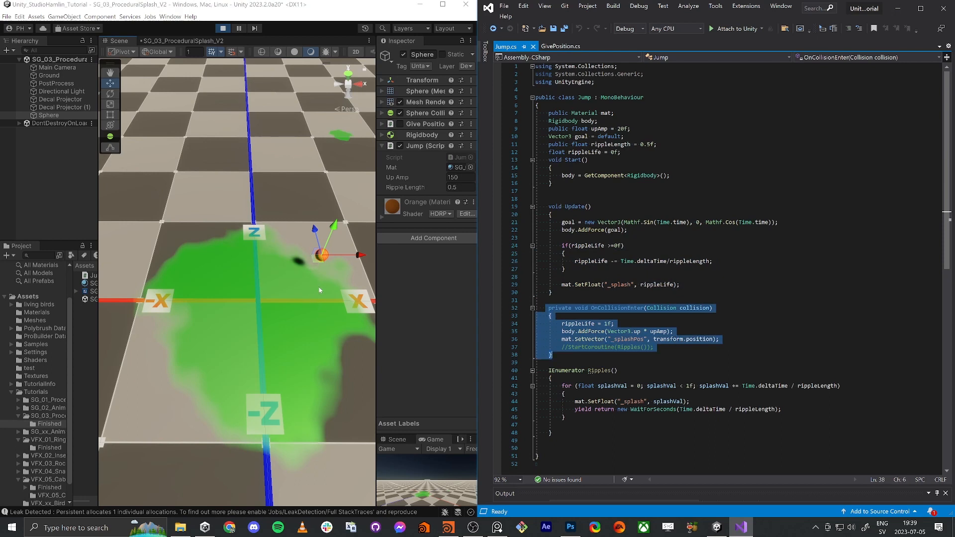
pyautogui.click(553, 355)
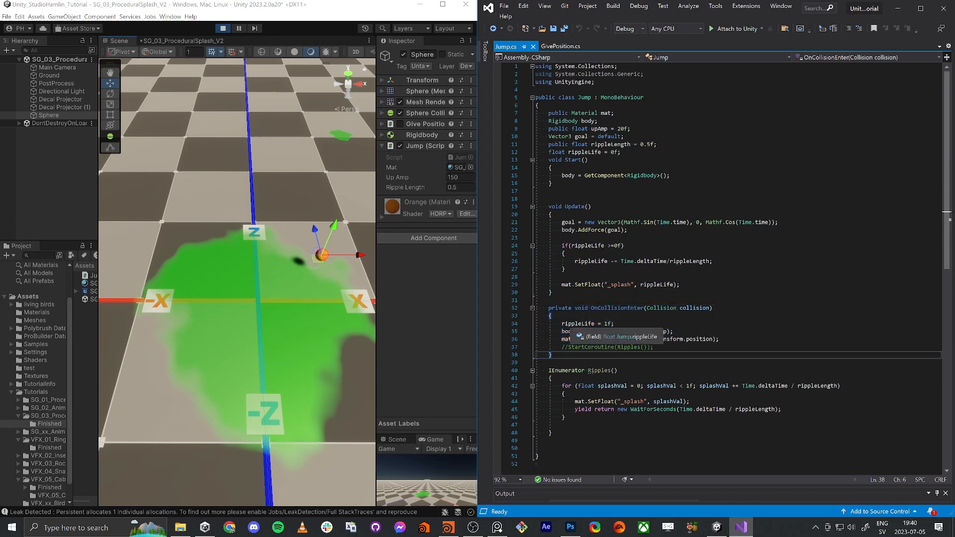
pyautogui.doubleClick(592, 262)
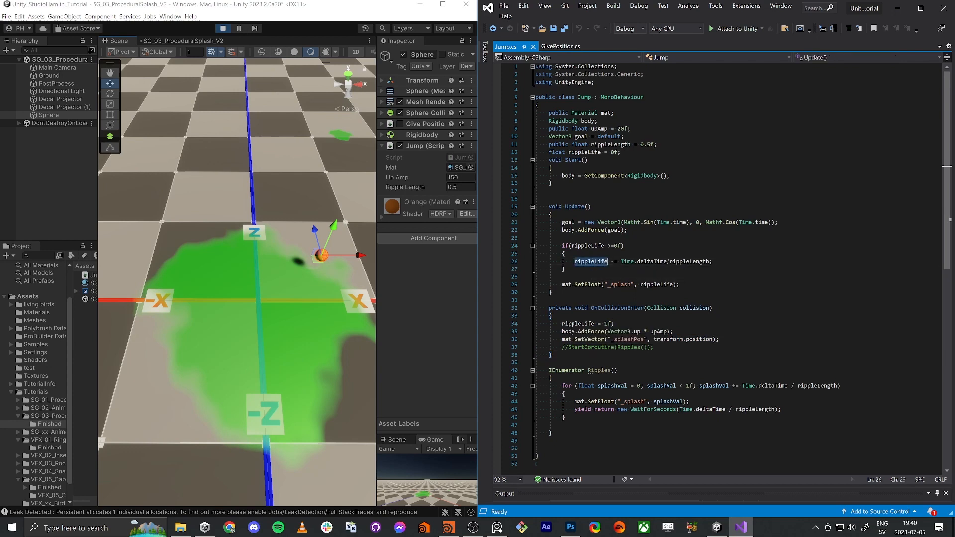
pyautogui.doubleClick(660, 285)
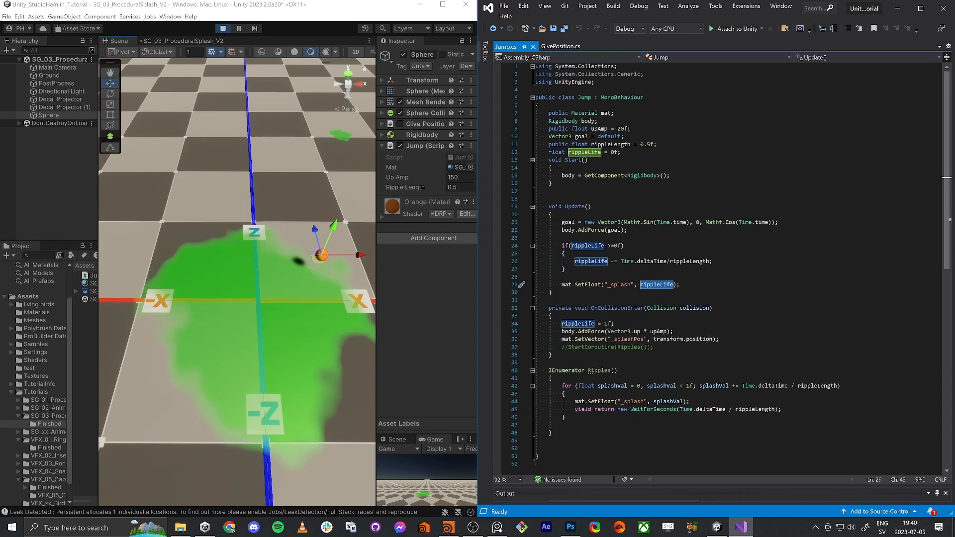
# Step: Delete the unused Ripples coroutine and the commented-out StartCoroutine line from Jump.cs, enlarge the code text slightly, and save the script
pyautogui.moveTo(536, 362); pyautogui.dragTo(552, 433)
pyautogui.press('Delete')
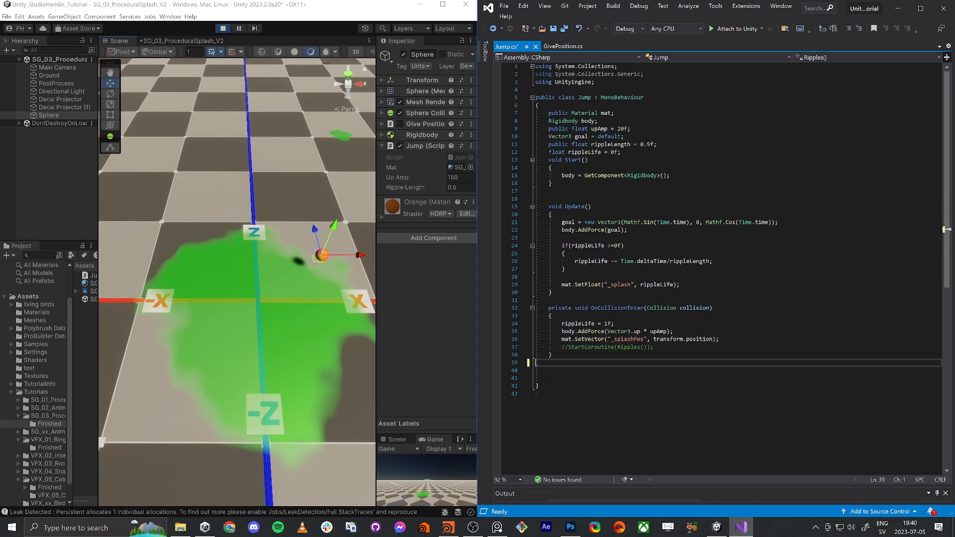
pyautogui.press('Up')
pyautogui.press('Up')
pyautogui.hotkey('ctrl', 'x')
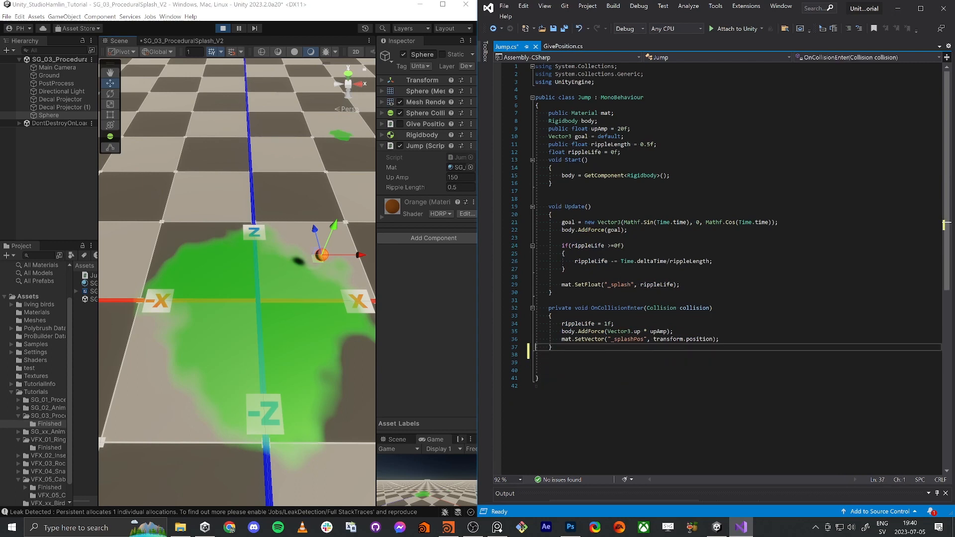
pyautogui.keyDown('ctrl'); pyautogui.scroll(1, 717, 249); pyautogui.keyUp('ctrl')
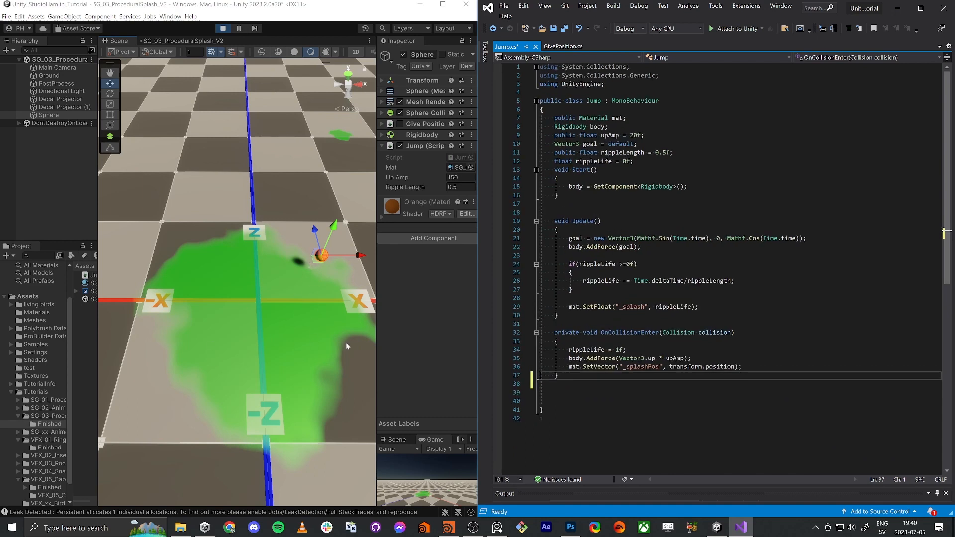
pyautogui.click(524, 418)
pyautogui.hotkey('ctrl', 's')
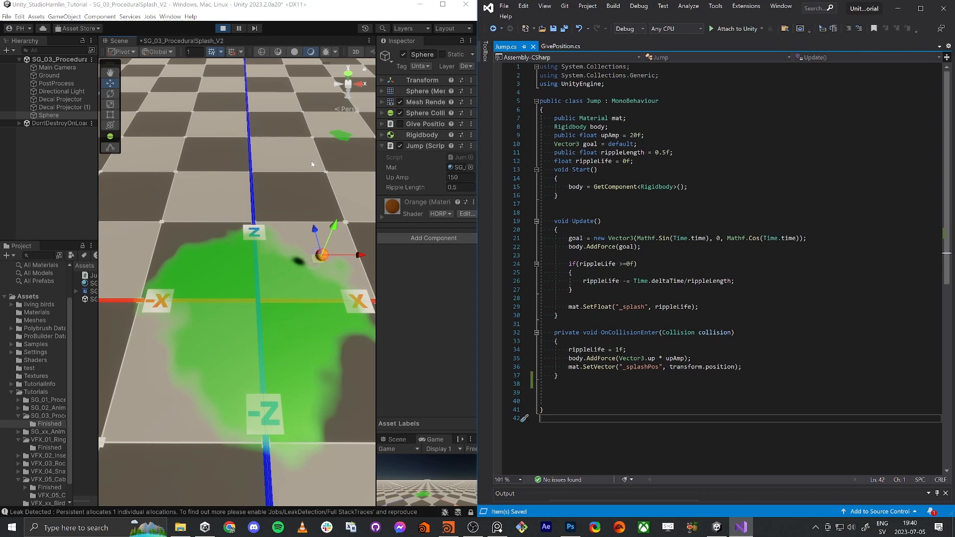
# Step: Switch to Unity, maximize the Scene view and watch the sphere bounce around the splash from farther away
pyautogui.click(317, 278)
pyautogui.hotkey('shift', 'space')
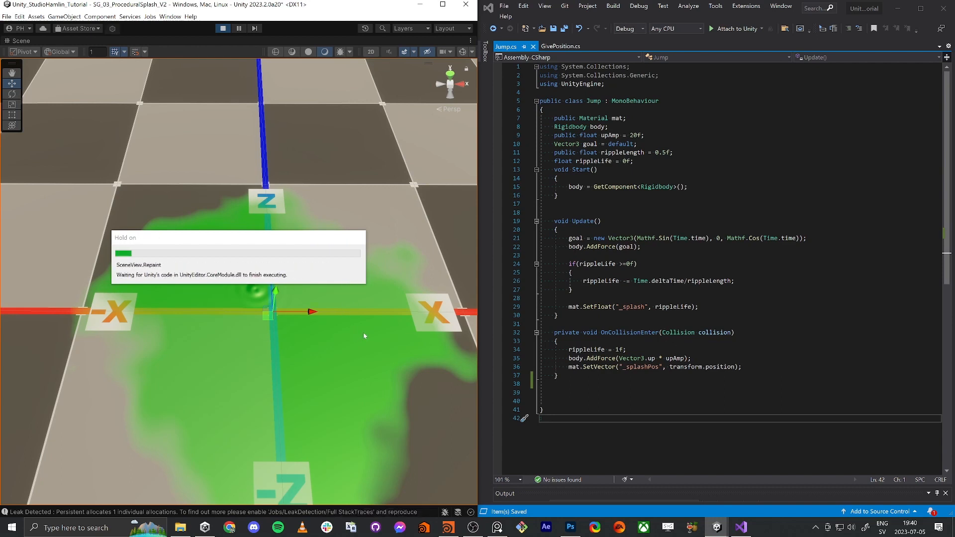
pyautogui.press('s')
pyautogui.moveTo(360, 341); pyautogui.dragTo(371, 328, button='right')
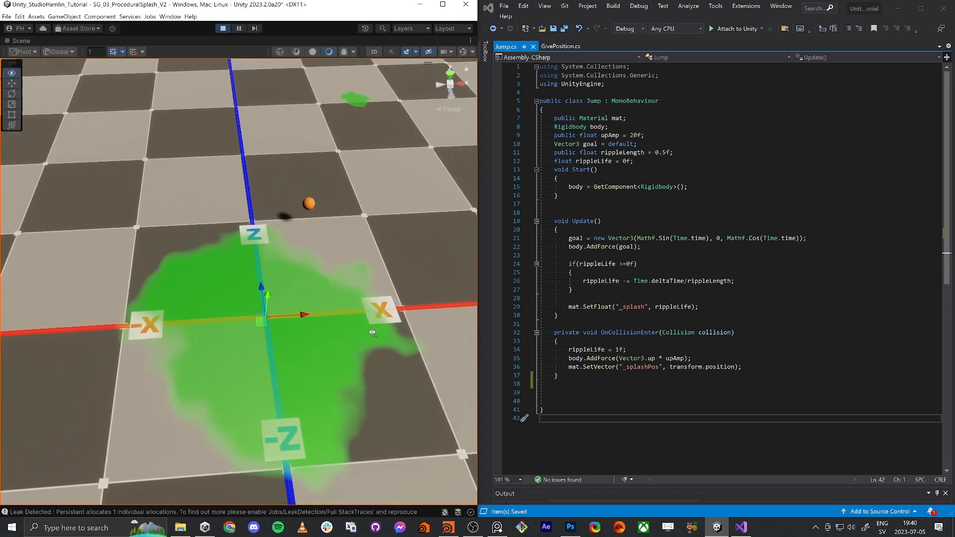